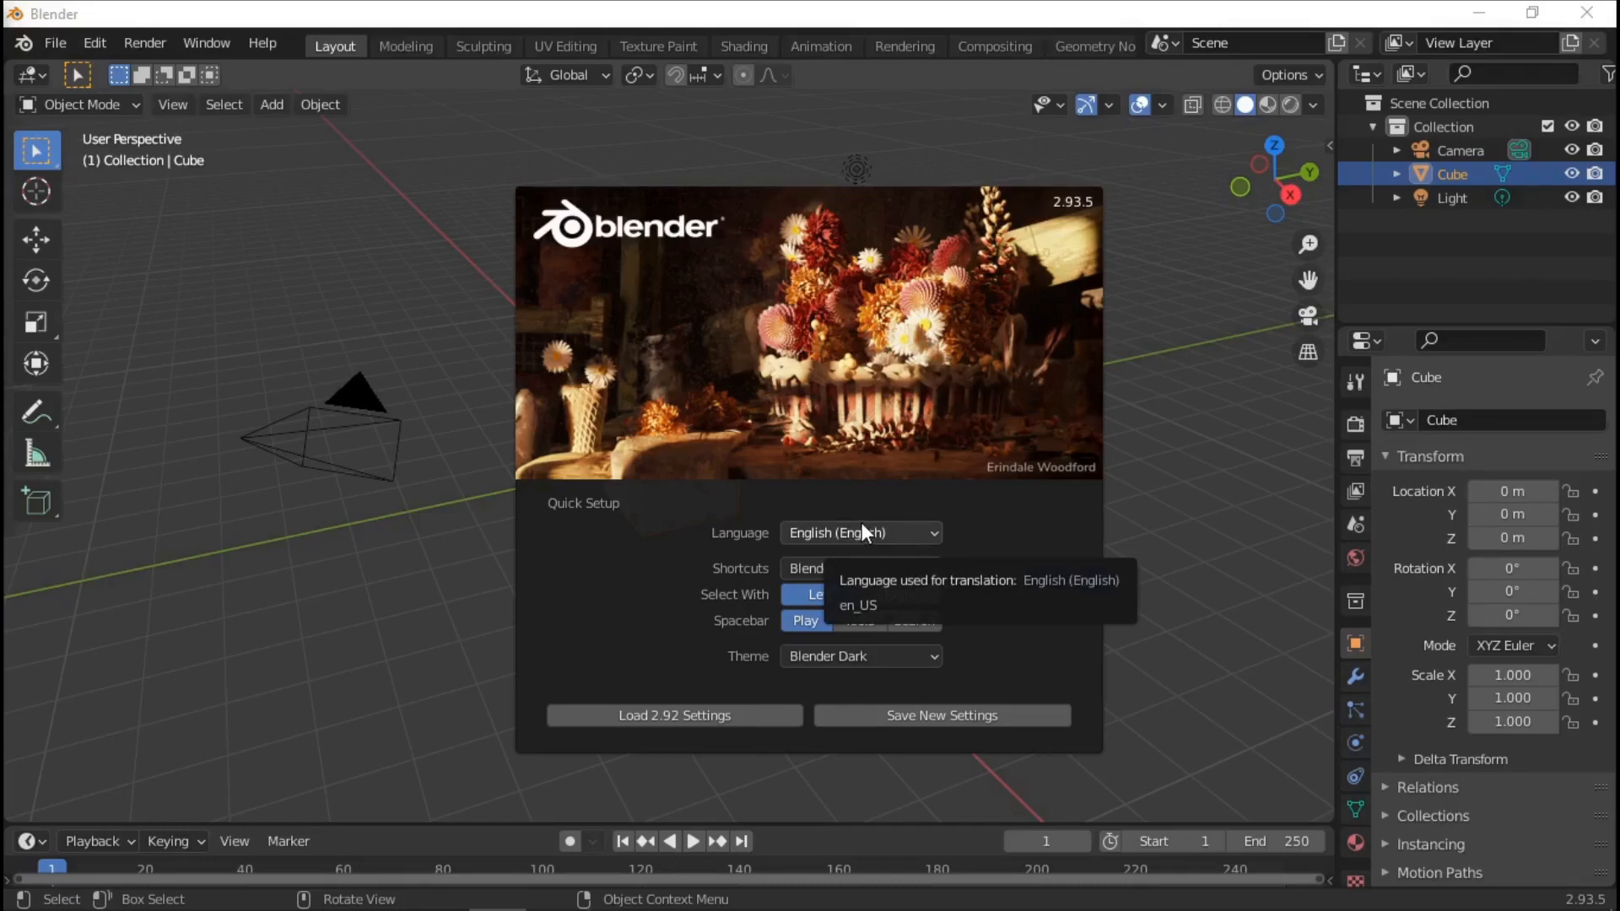
Examine the language and shortcut preset choices in the Quick Setup of the splash screen
click(862, 529)
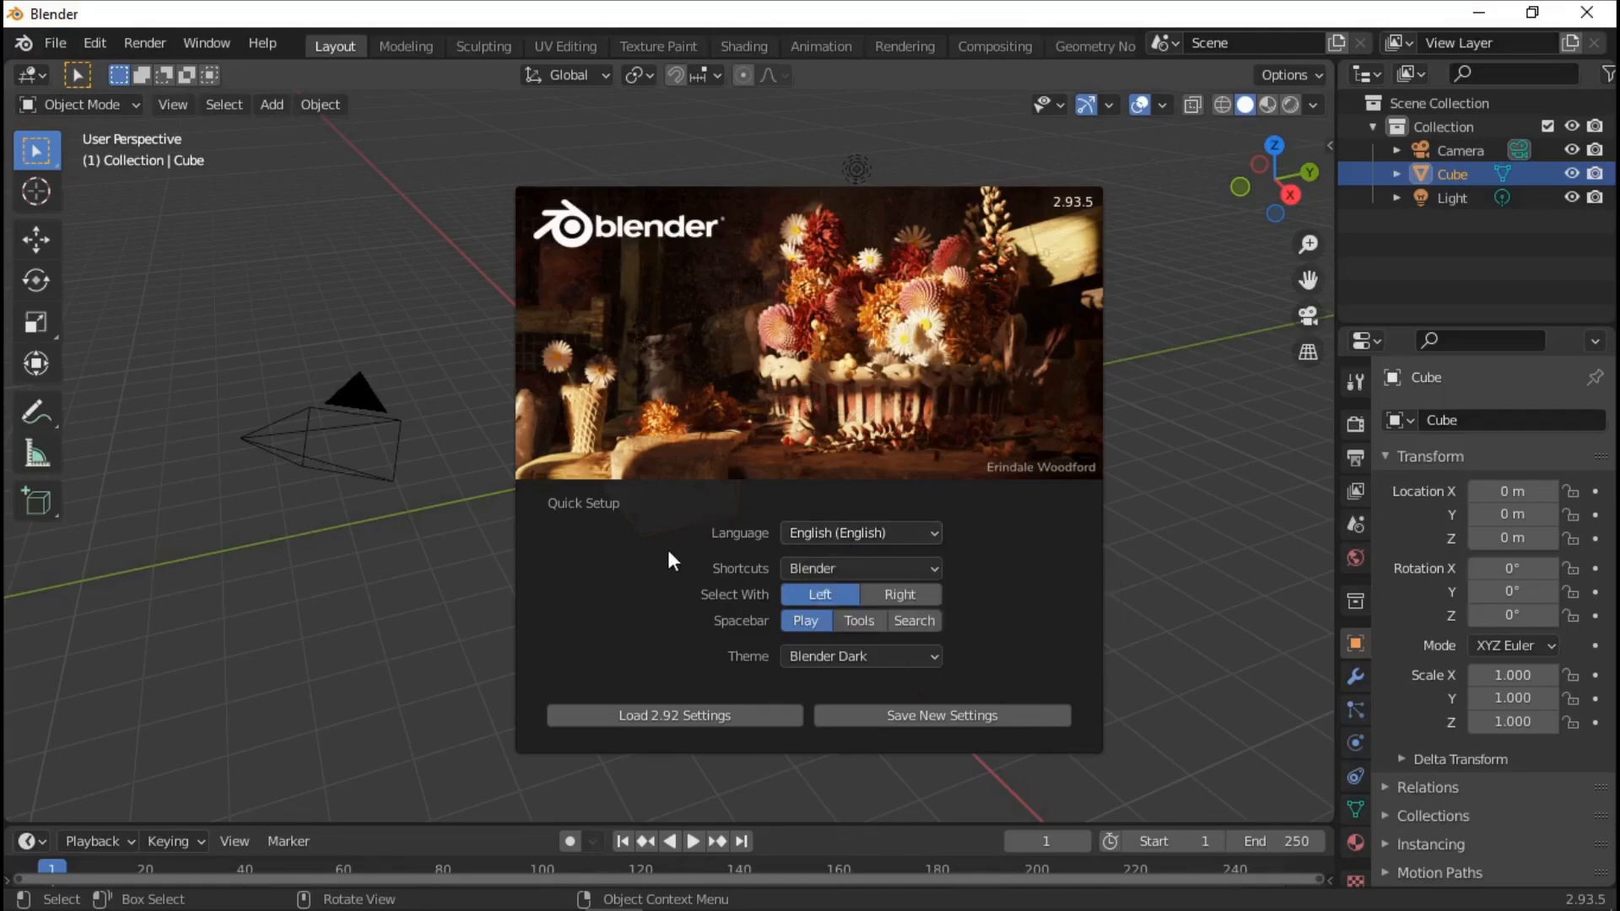
click(810, 538)
click(847, 567)
click(807, 571)
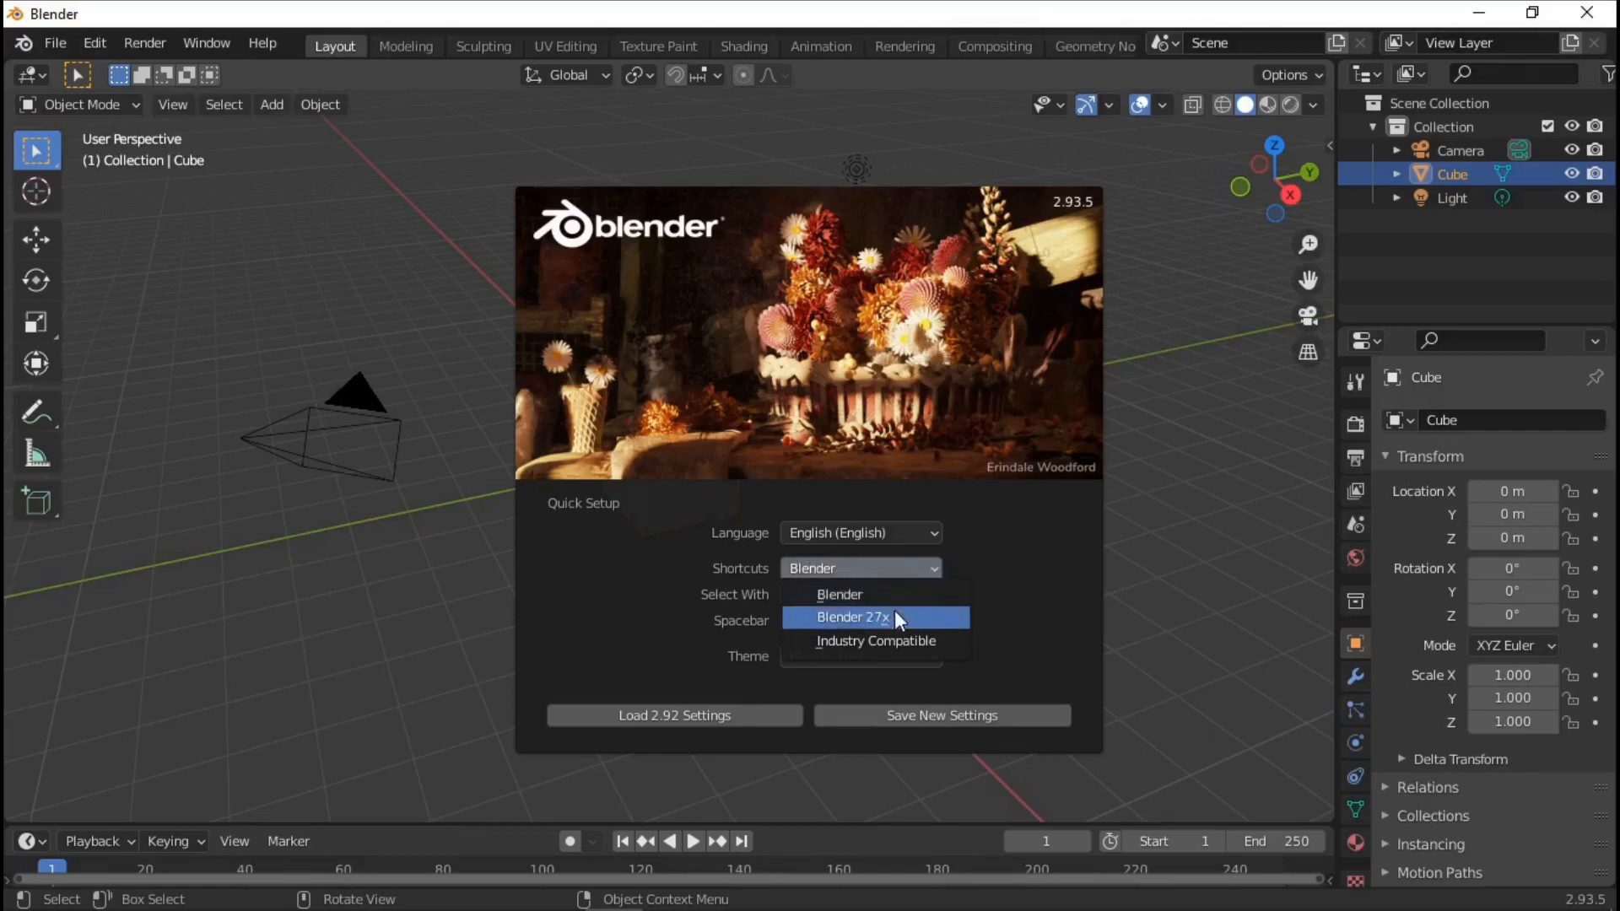
click(1010, 604)
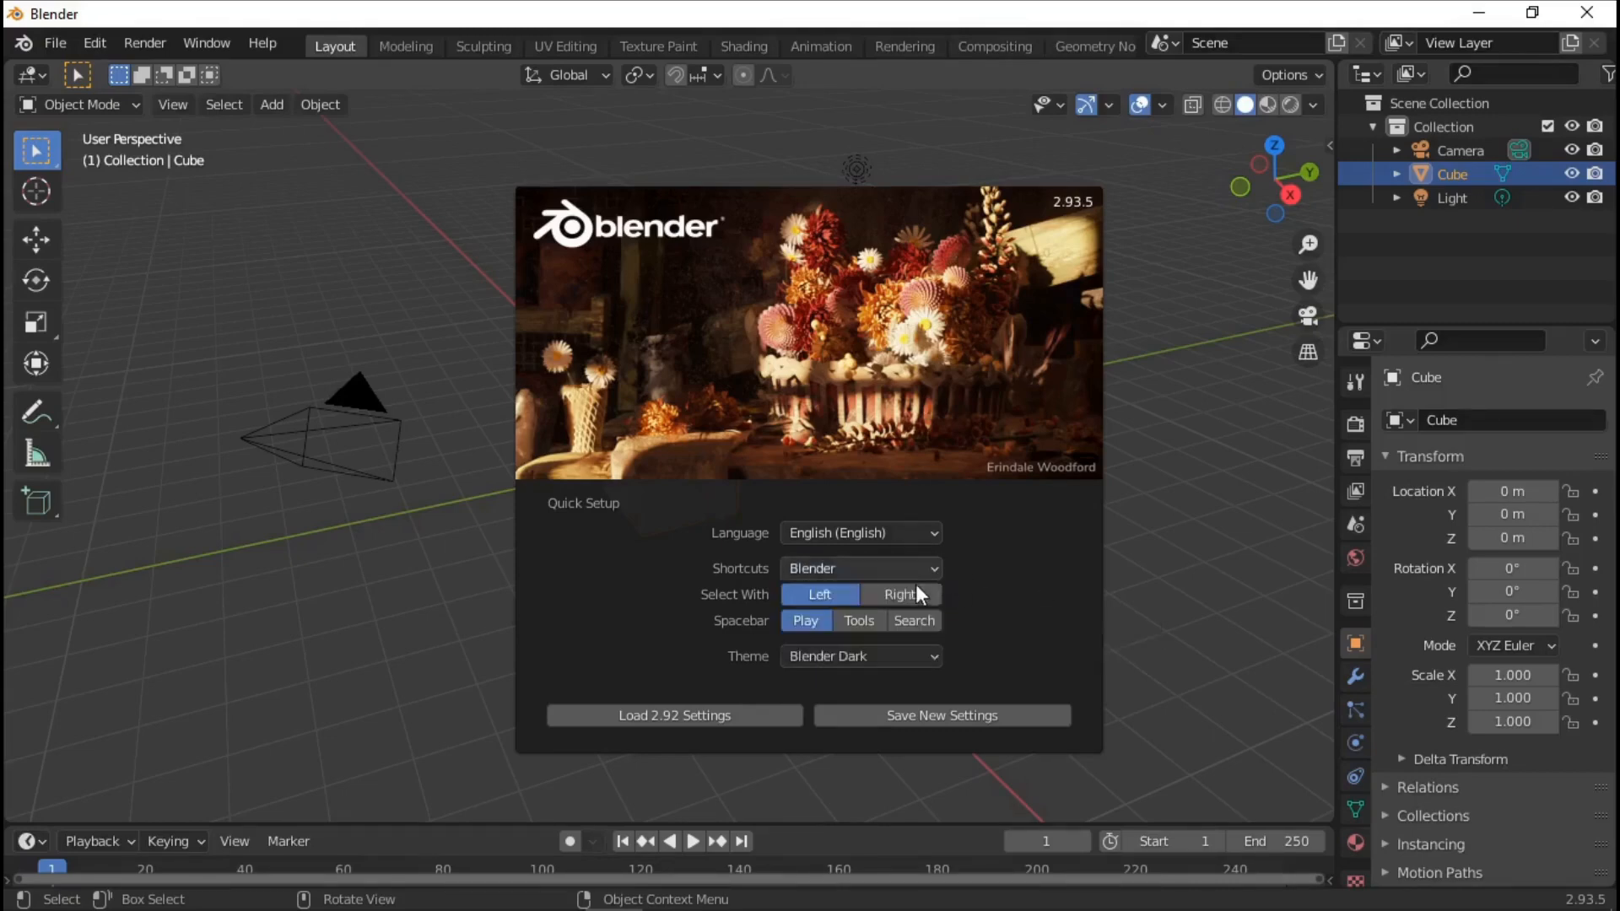
click(892, 572)
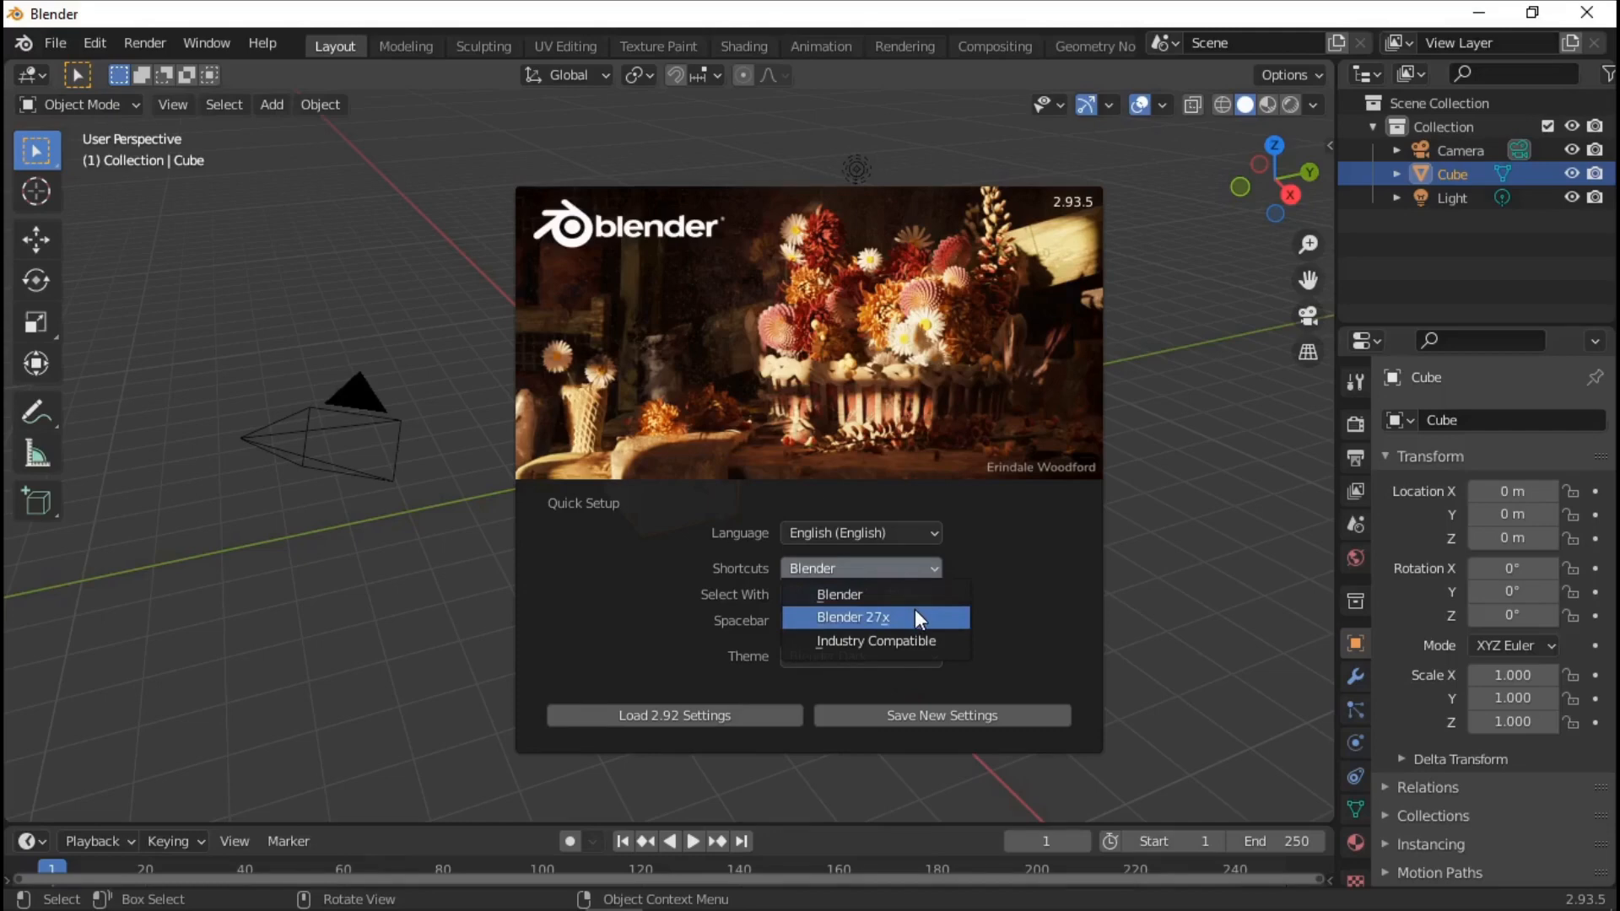
click(967, 652)
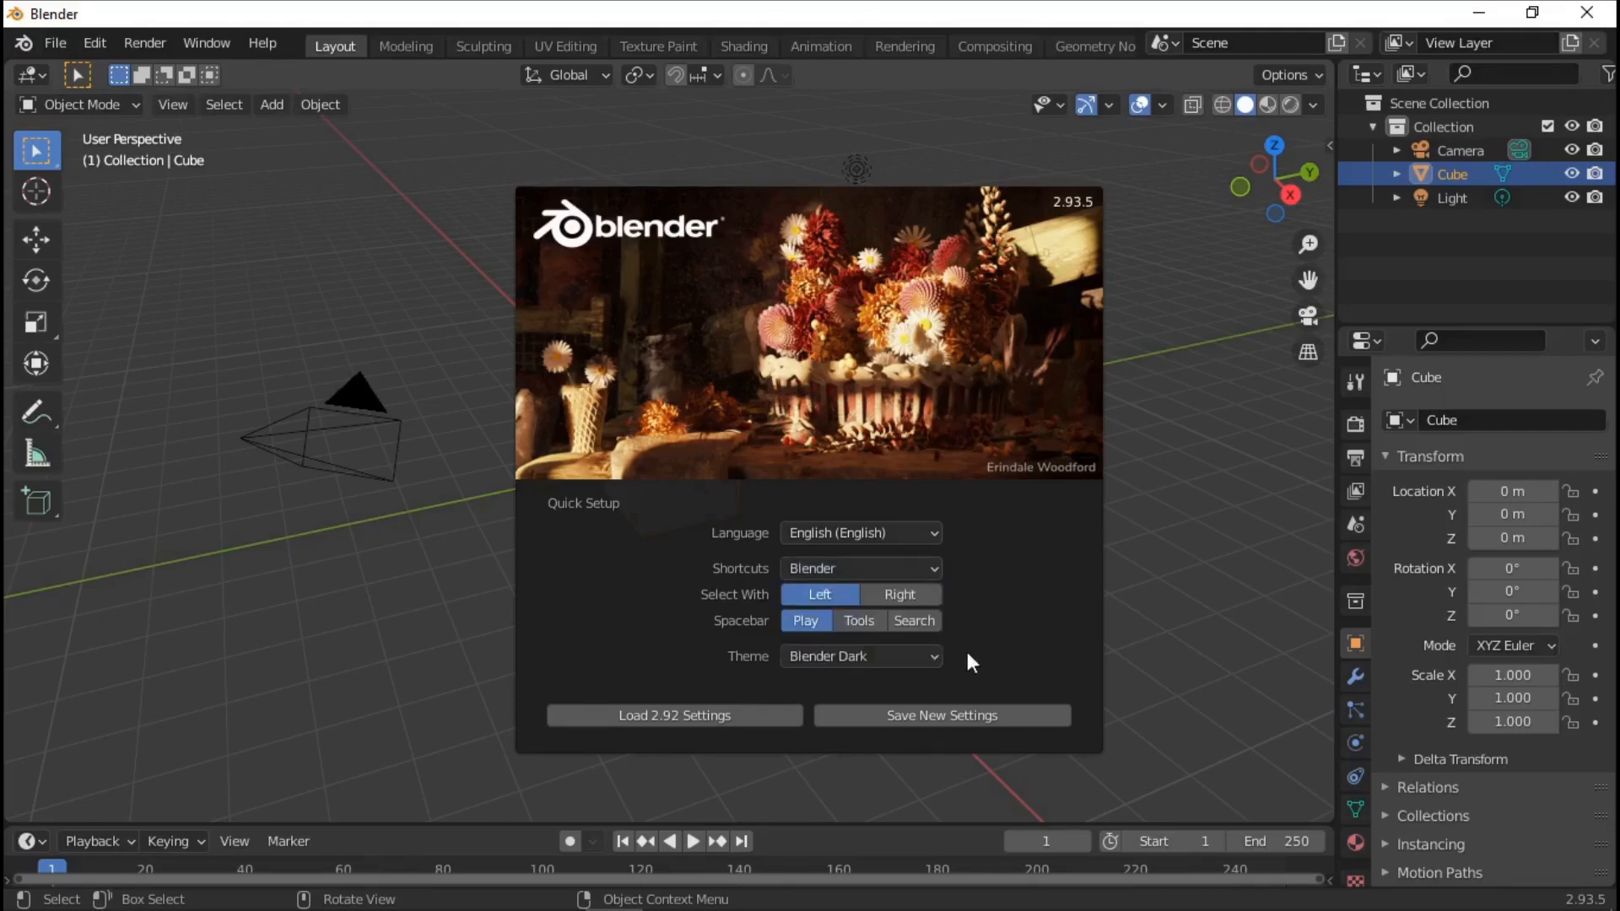
click(871, 568)
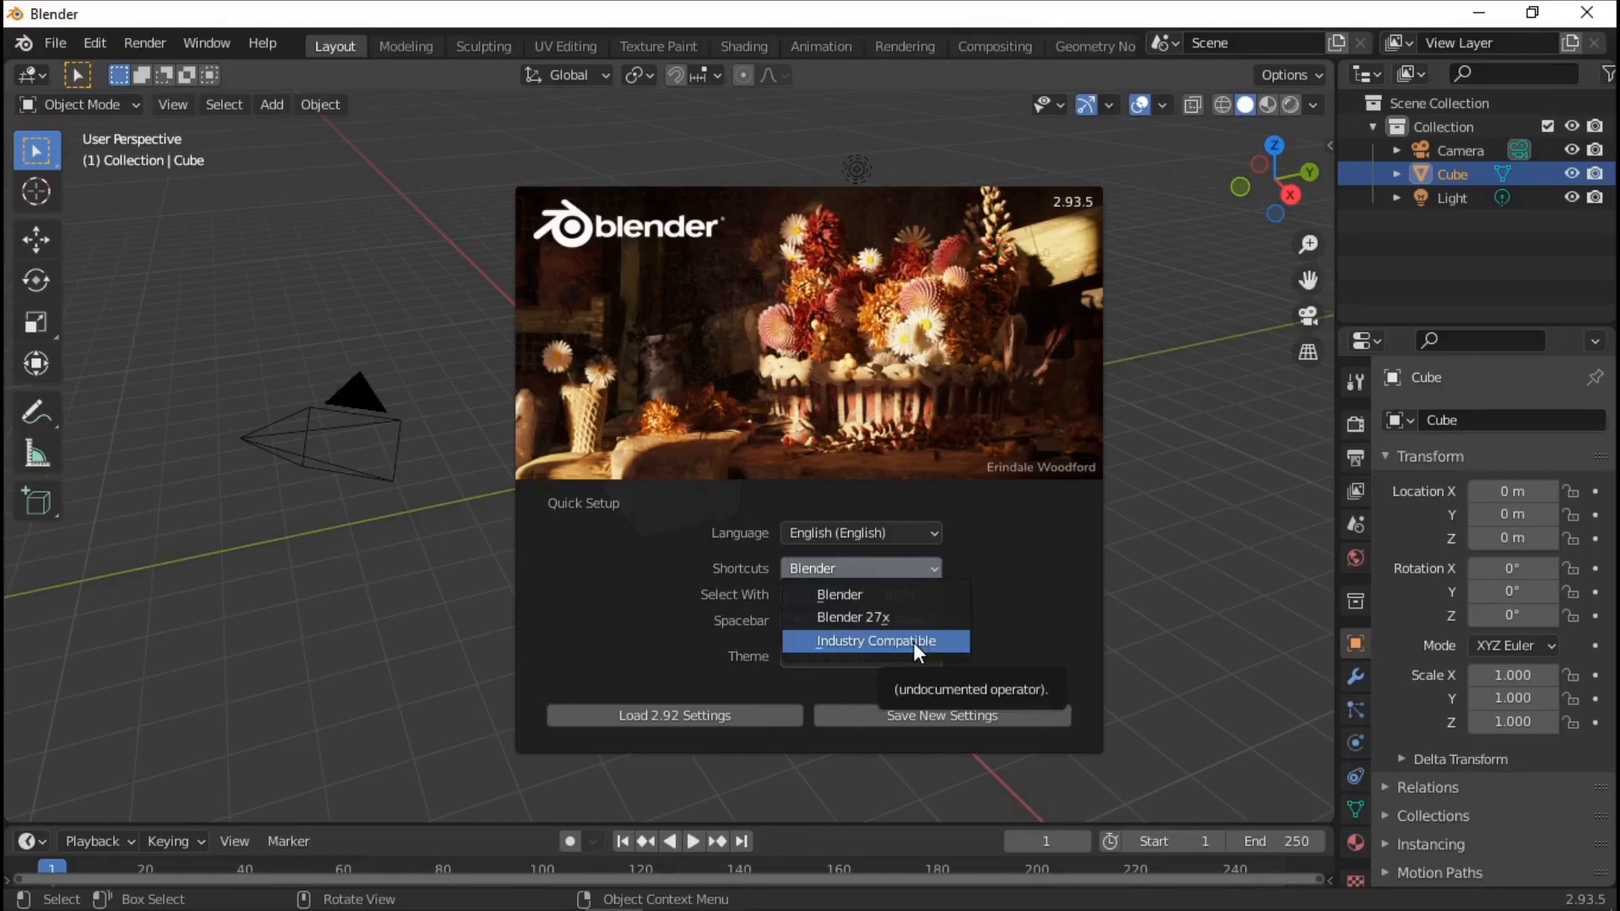
click(920, 584)
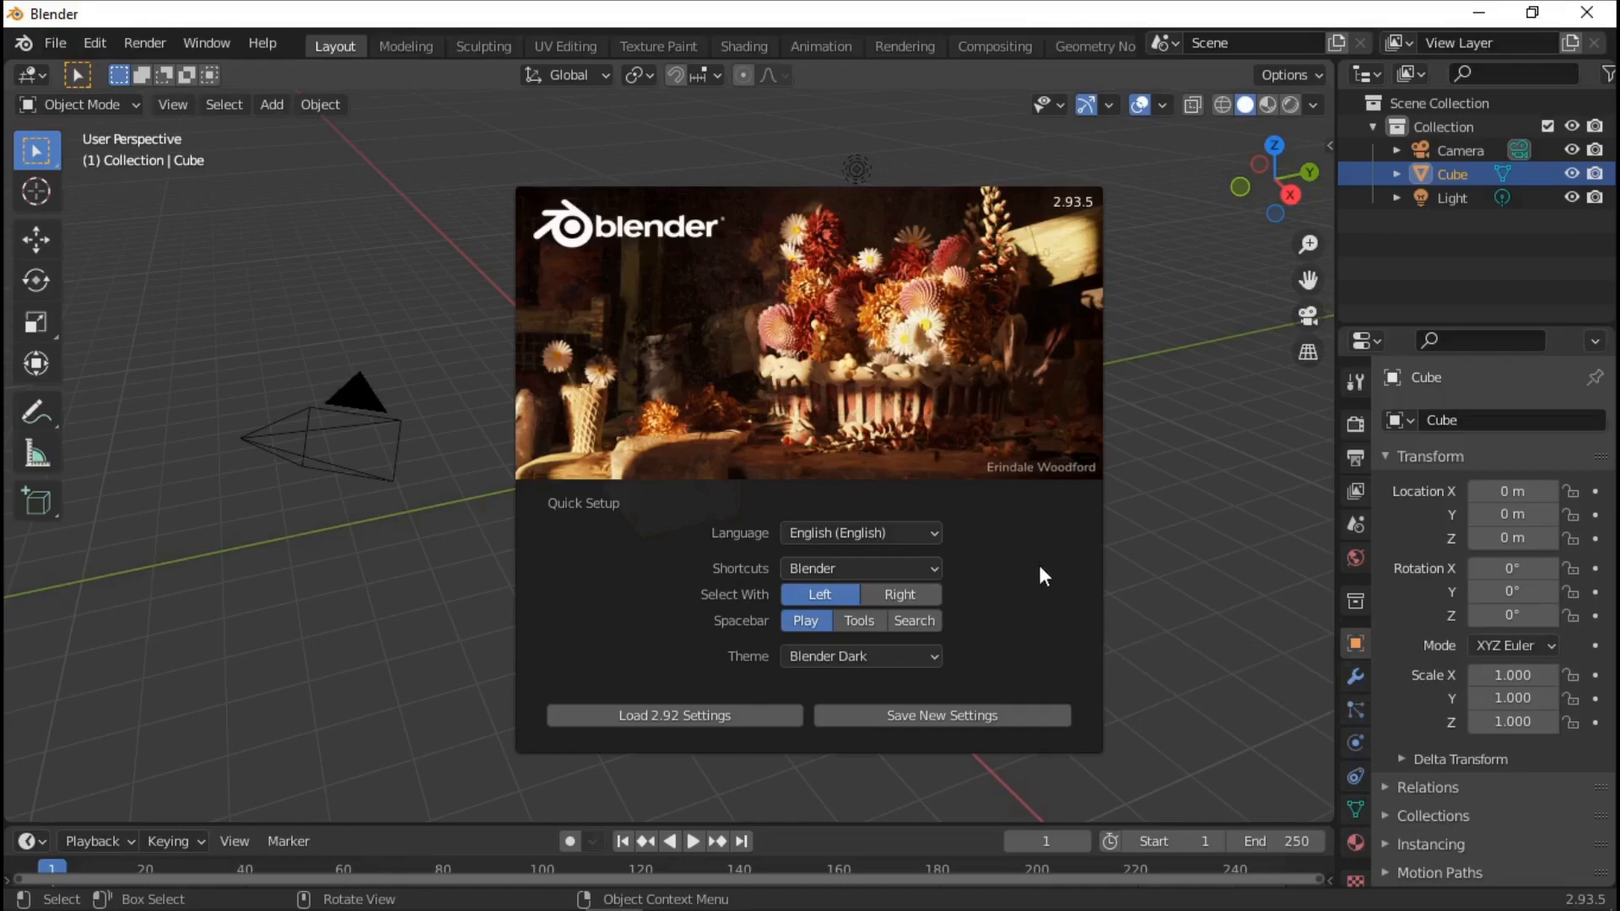
Choose the Blender Dark theme in Quick Setup and dismiss the splash screen to reach the default scene
click(937, 656)
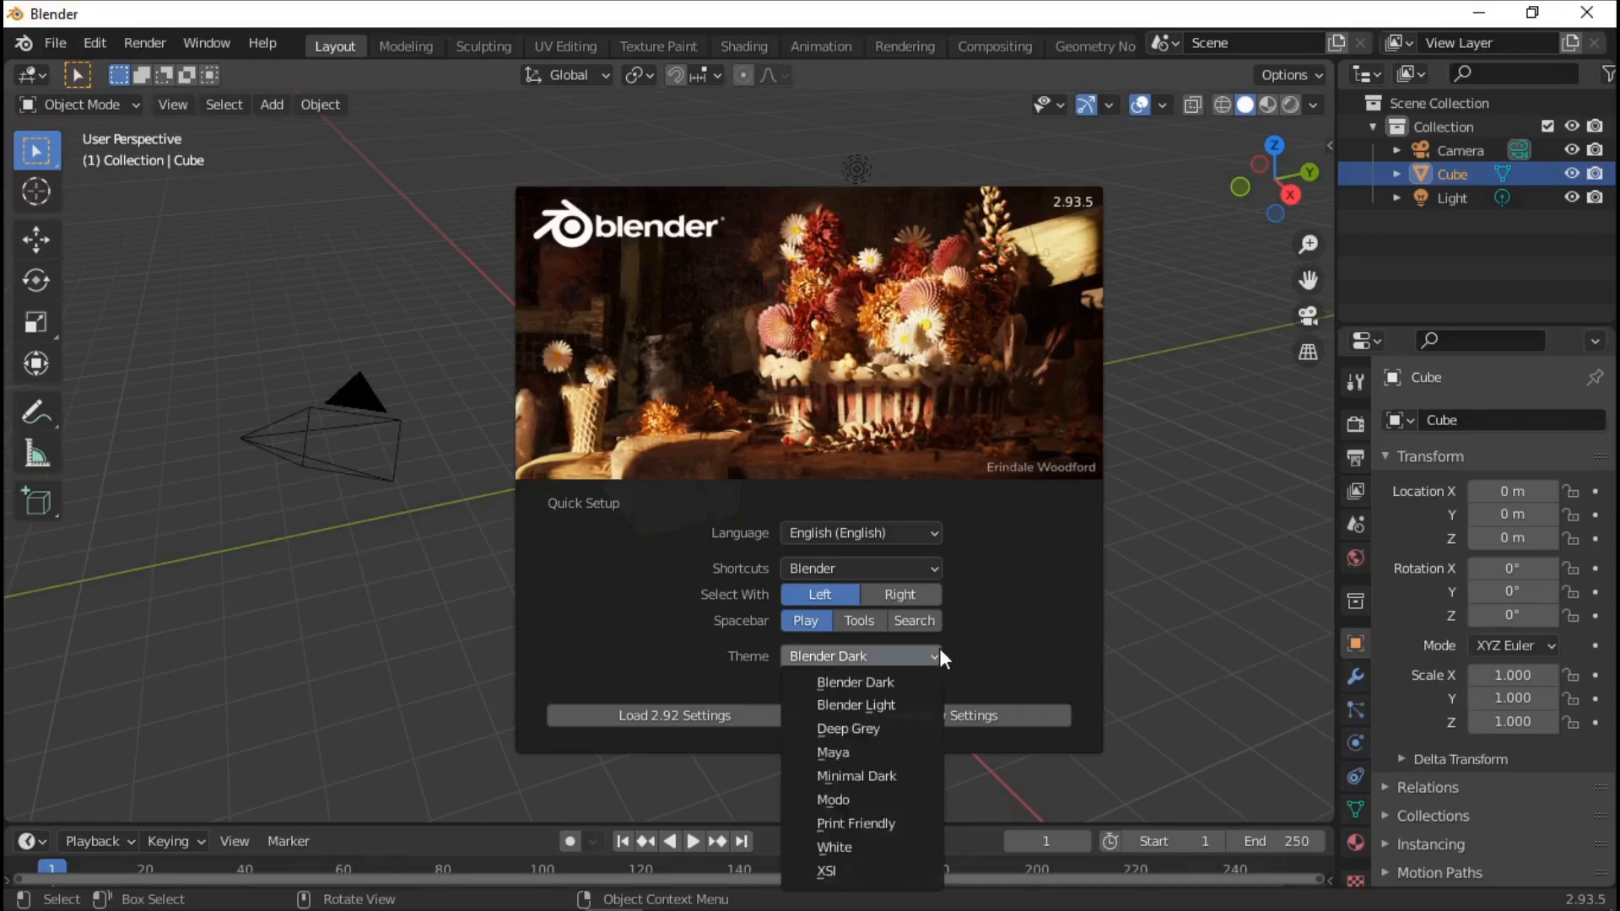
click(919, 682)
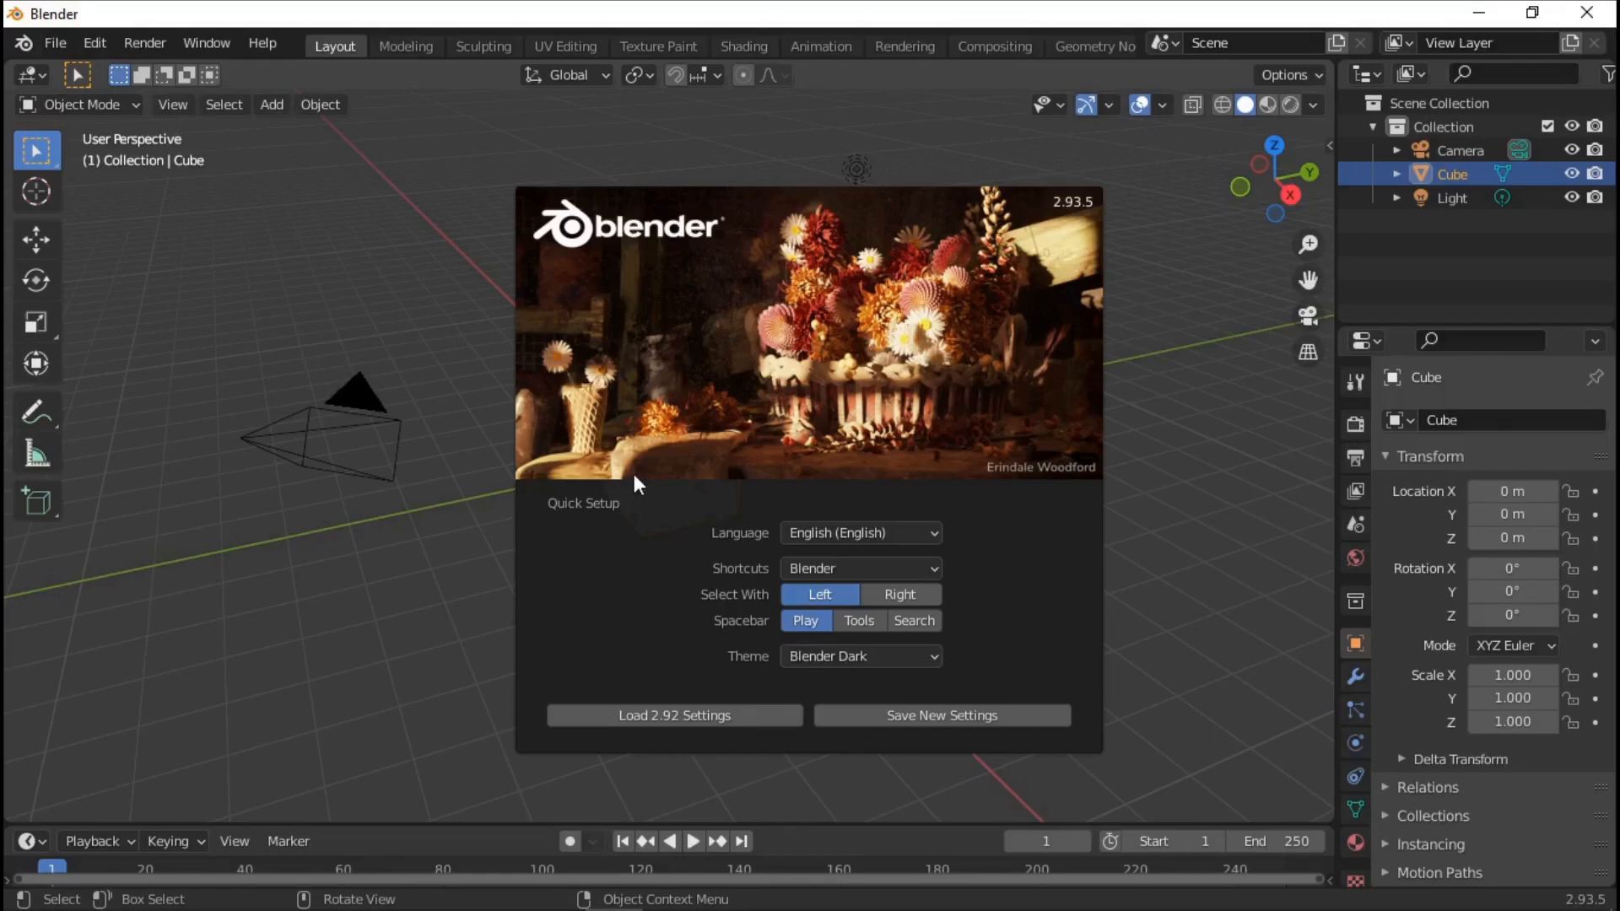
click(1216, 385)
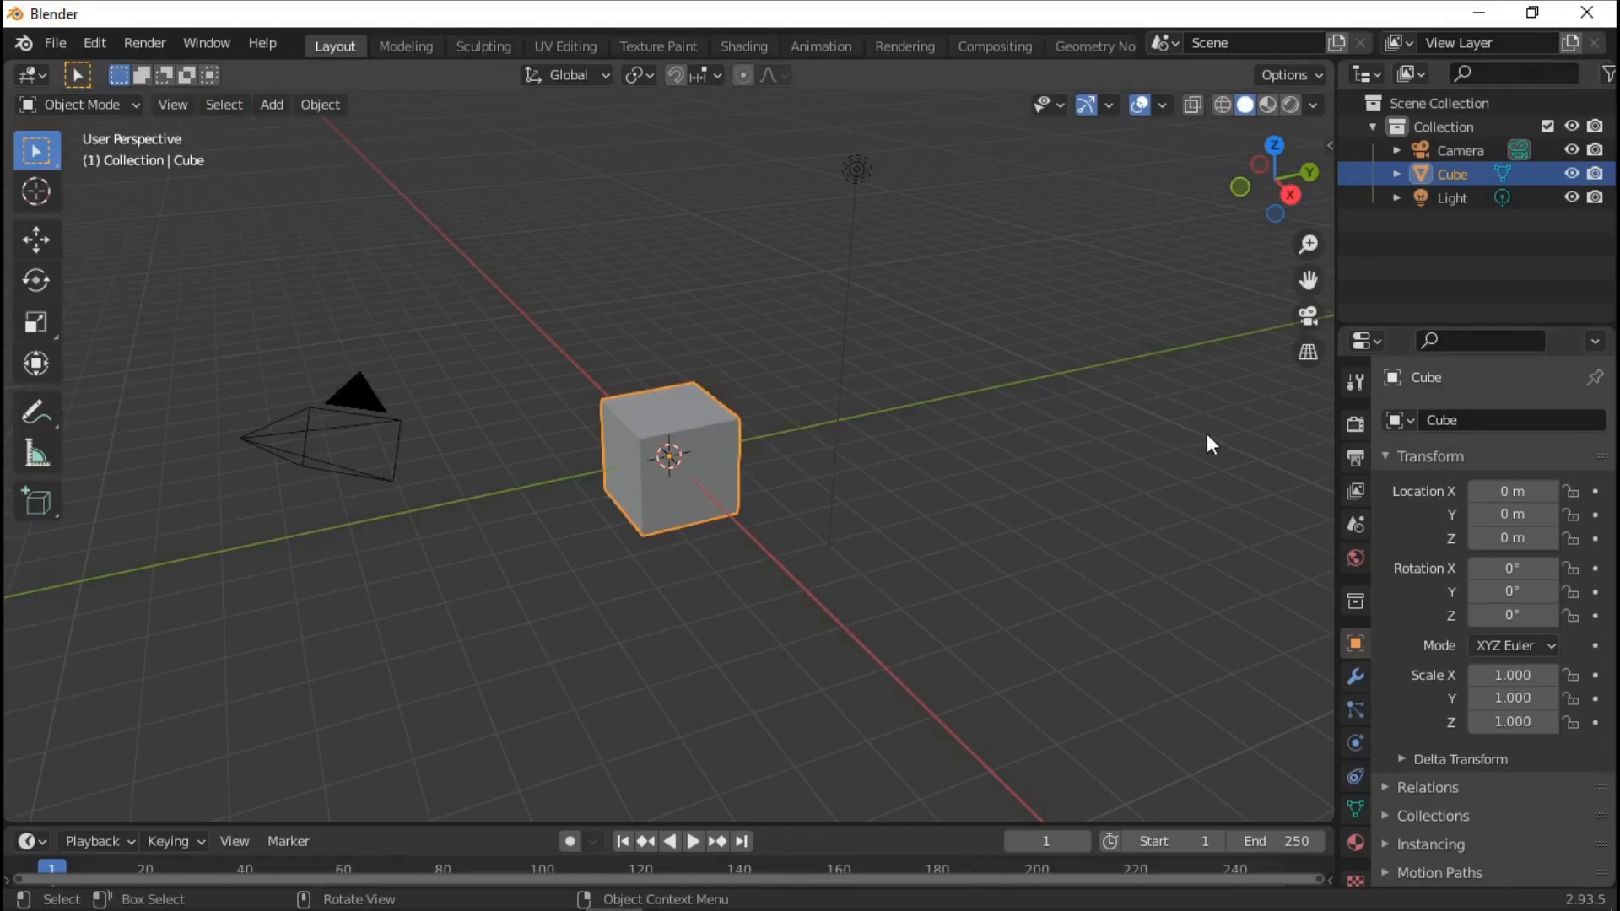
scroll(1209, 443, down, 2)
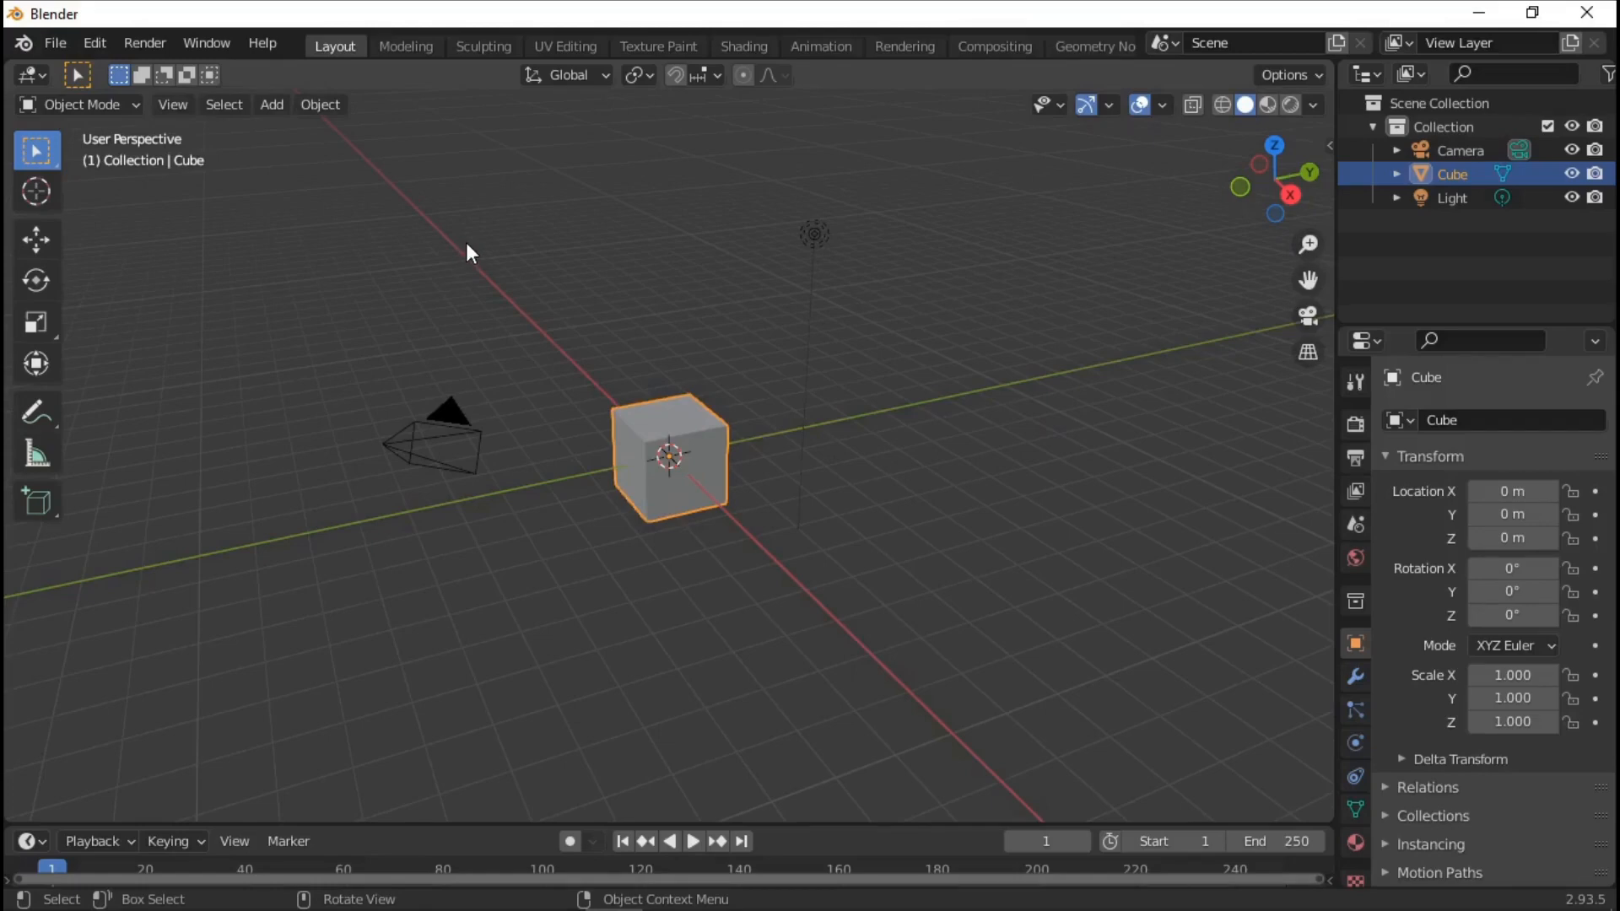
Examine the available file commands, including the new-file templates and the open, recover and link options
click(56, 43)
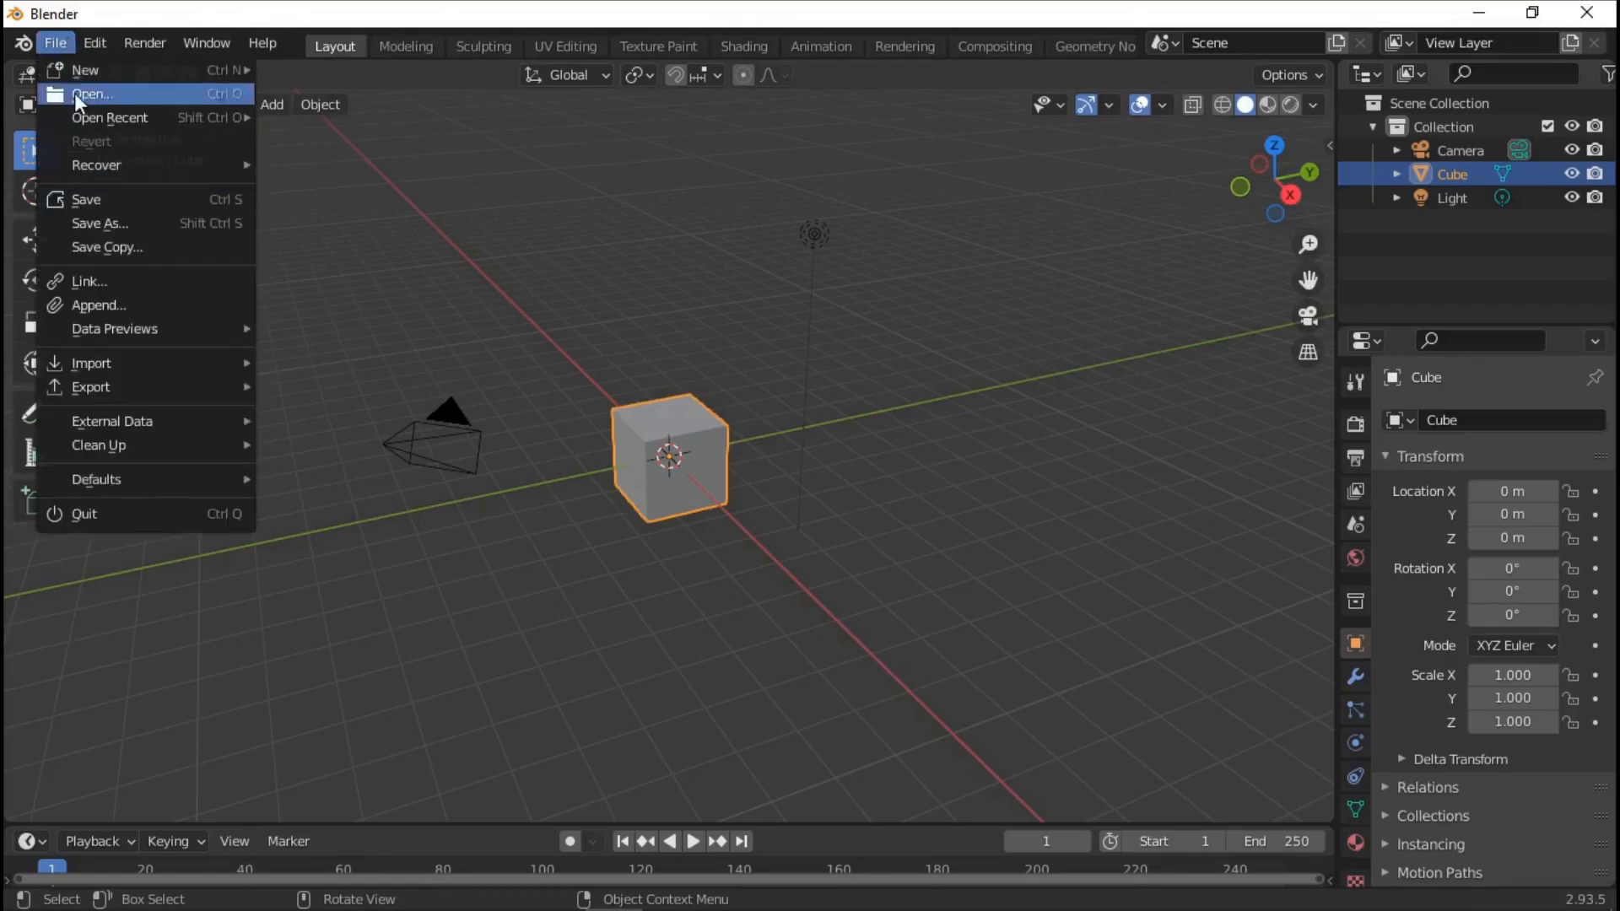
mouse_move(115, 81)
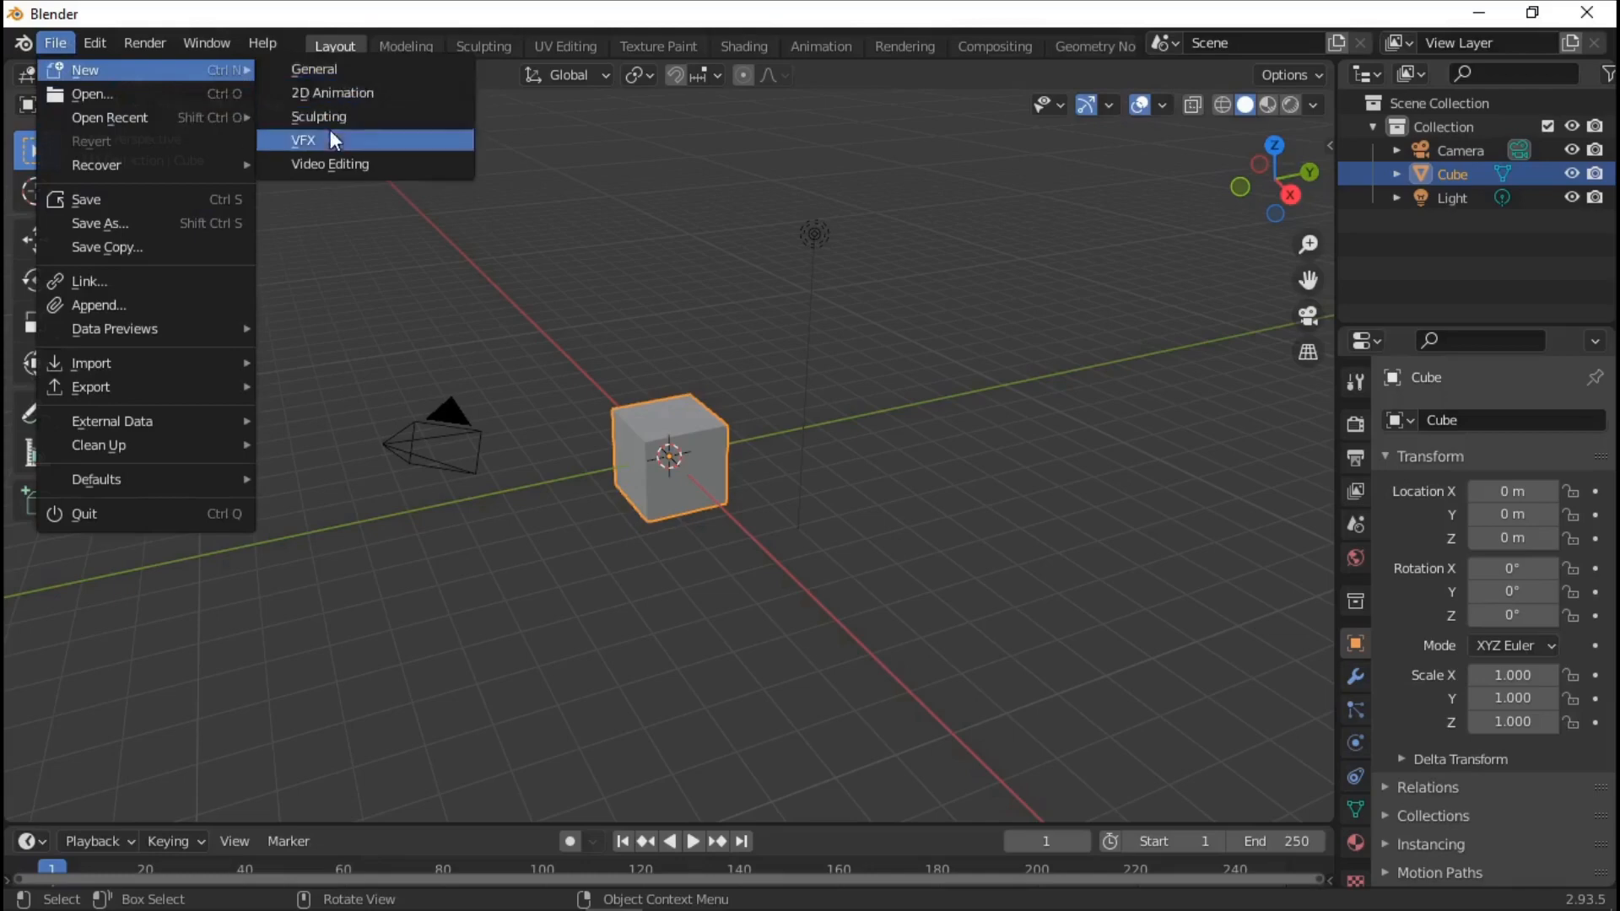
click(56, 42)
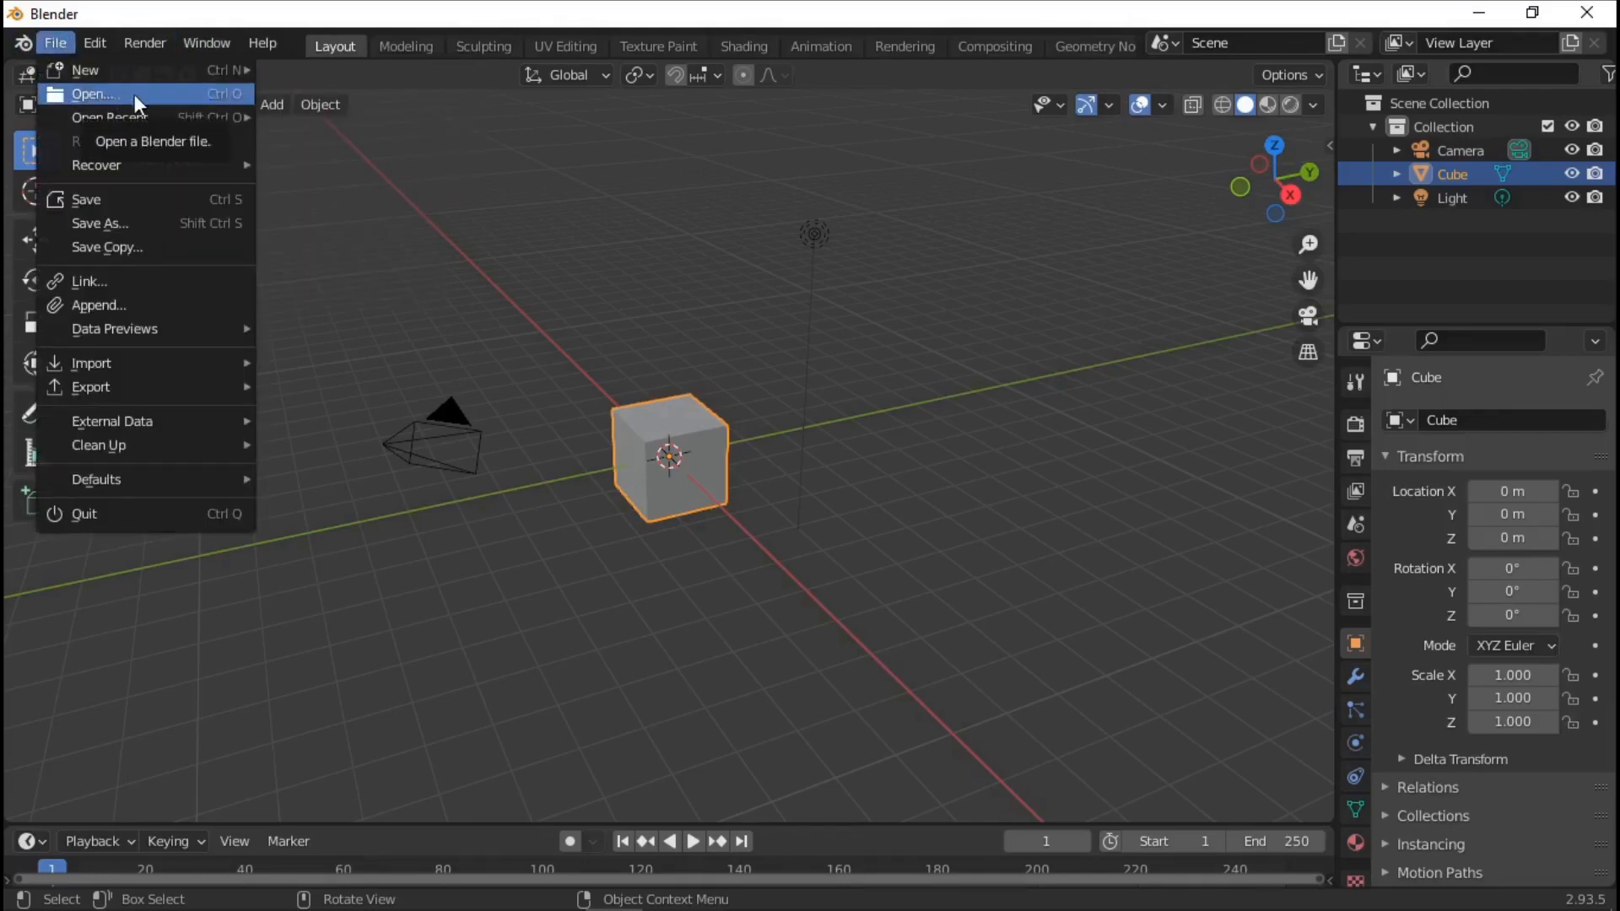
mouse_move(145, 111)
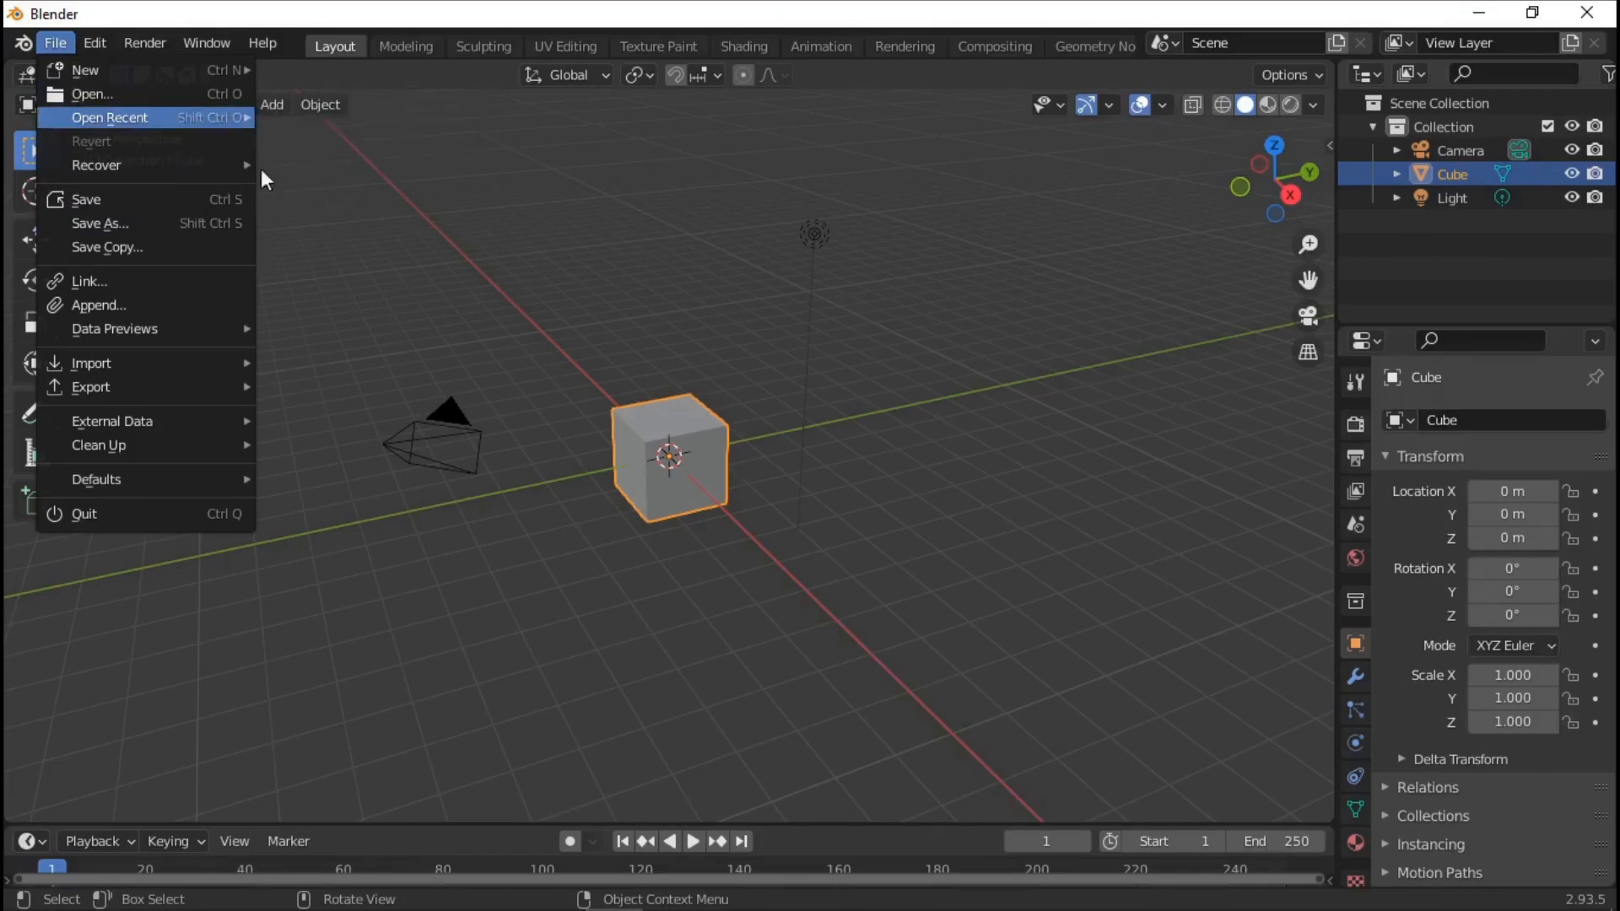
mouse_move(164, 173)
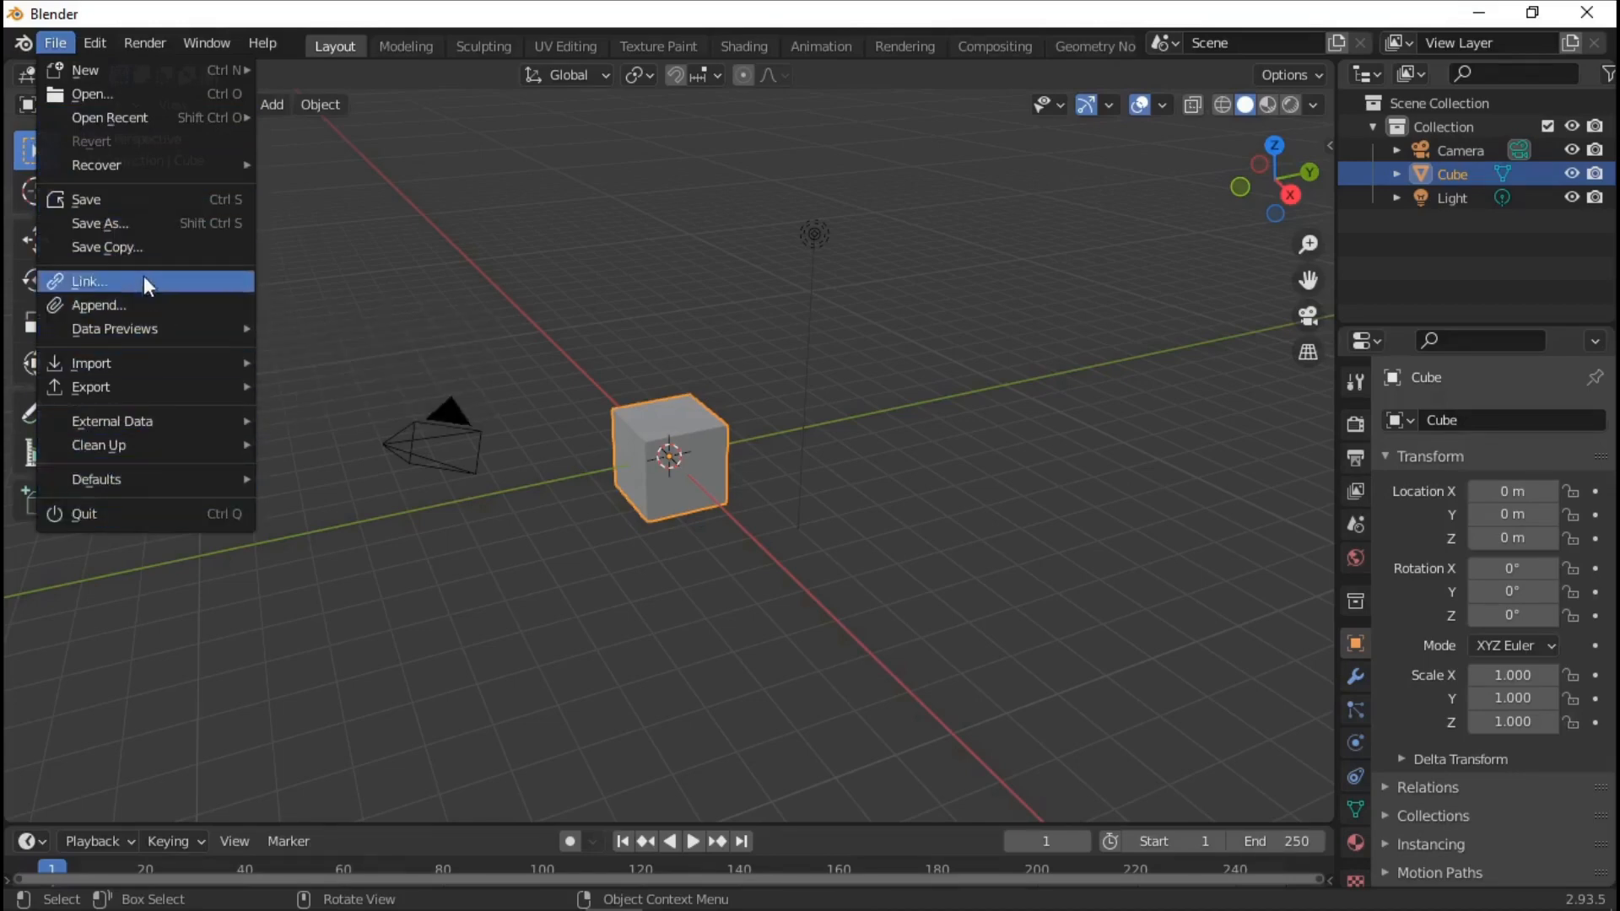
mouse_move(126, 70)
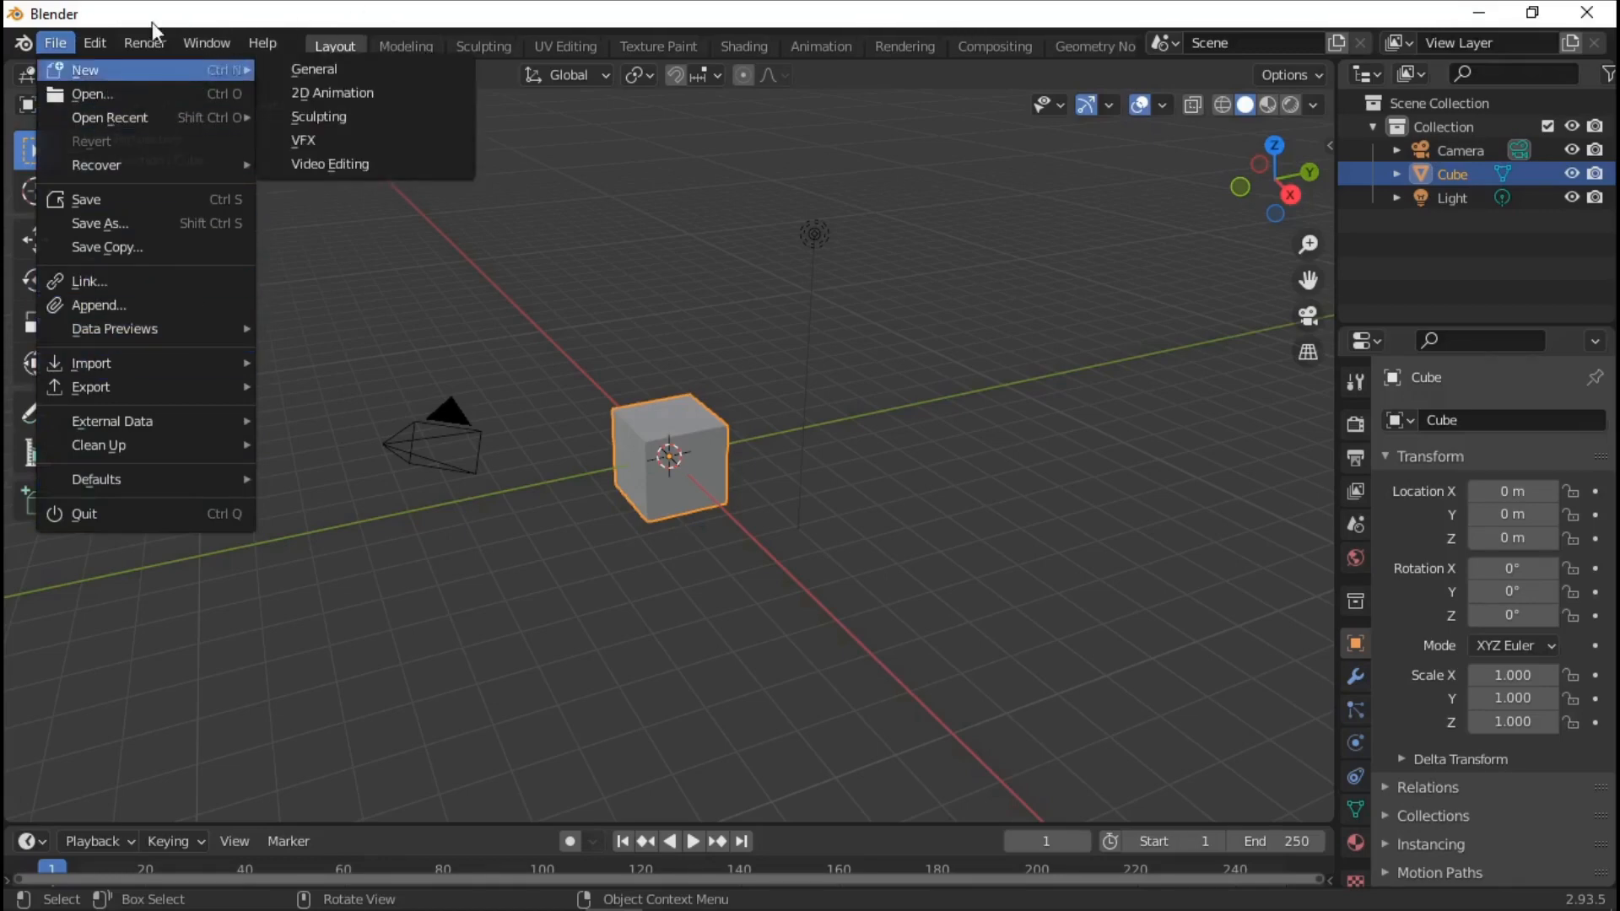
View the Keymap section of the preferences, then close the preferences window
click(94, 42)
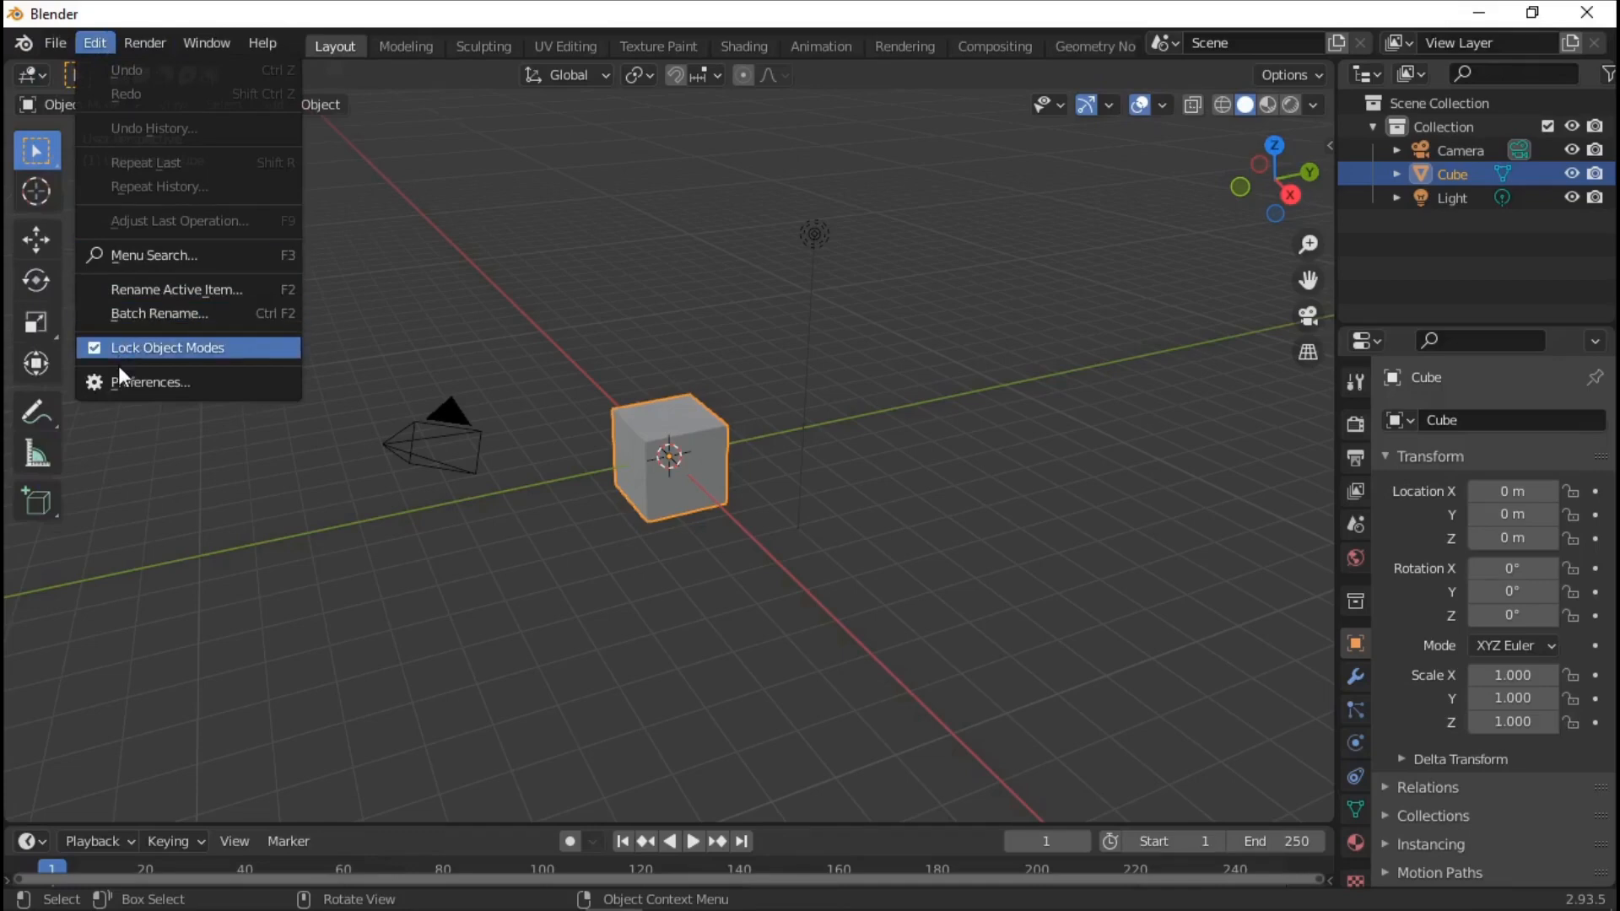
click(189, 383)
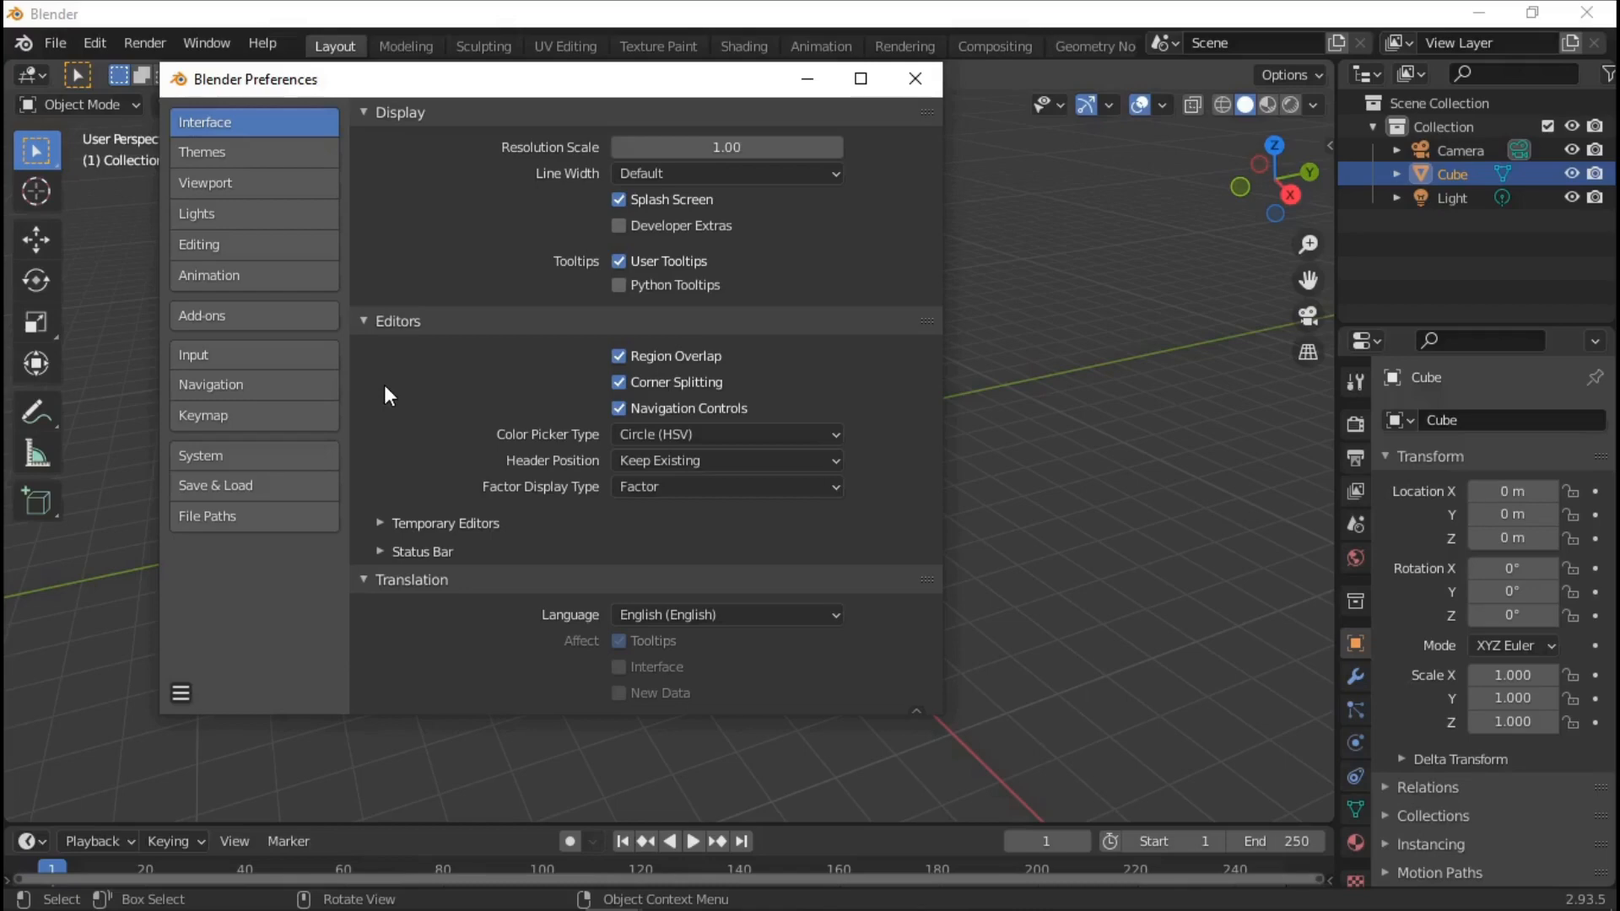
click(278, 414)
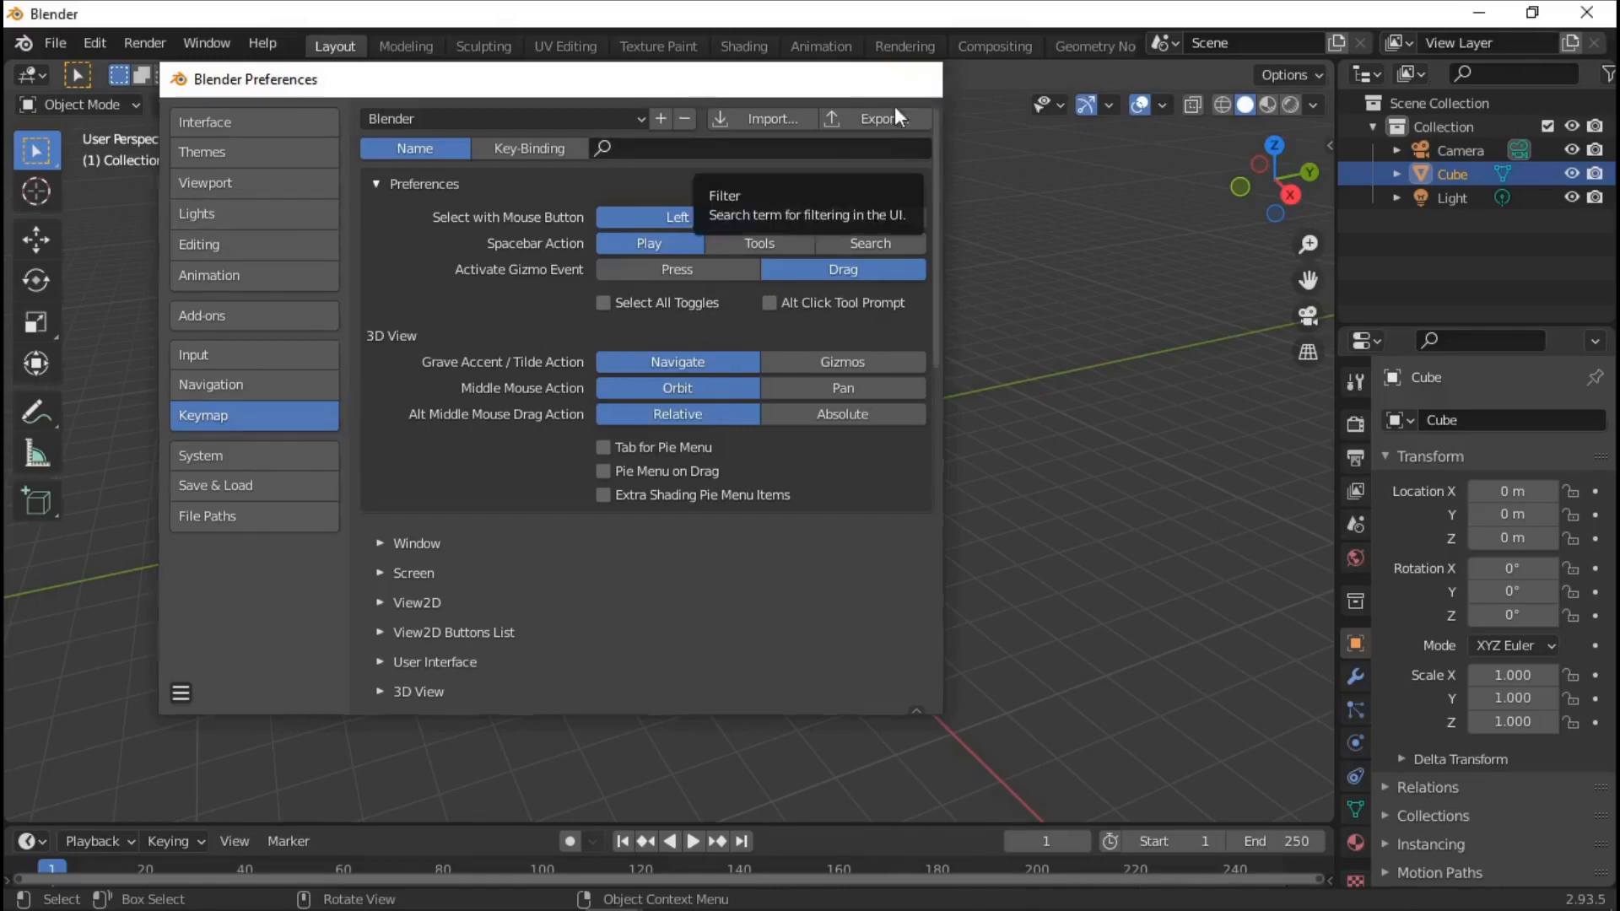
click(914, 78)
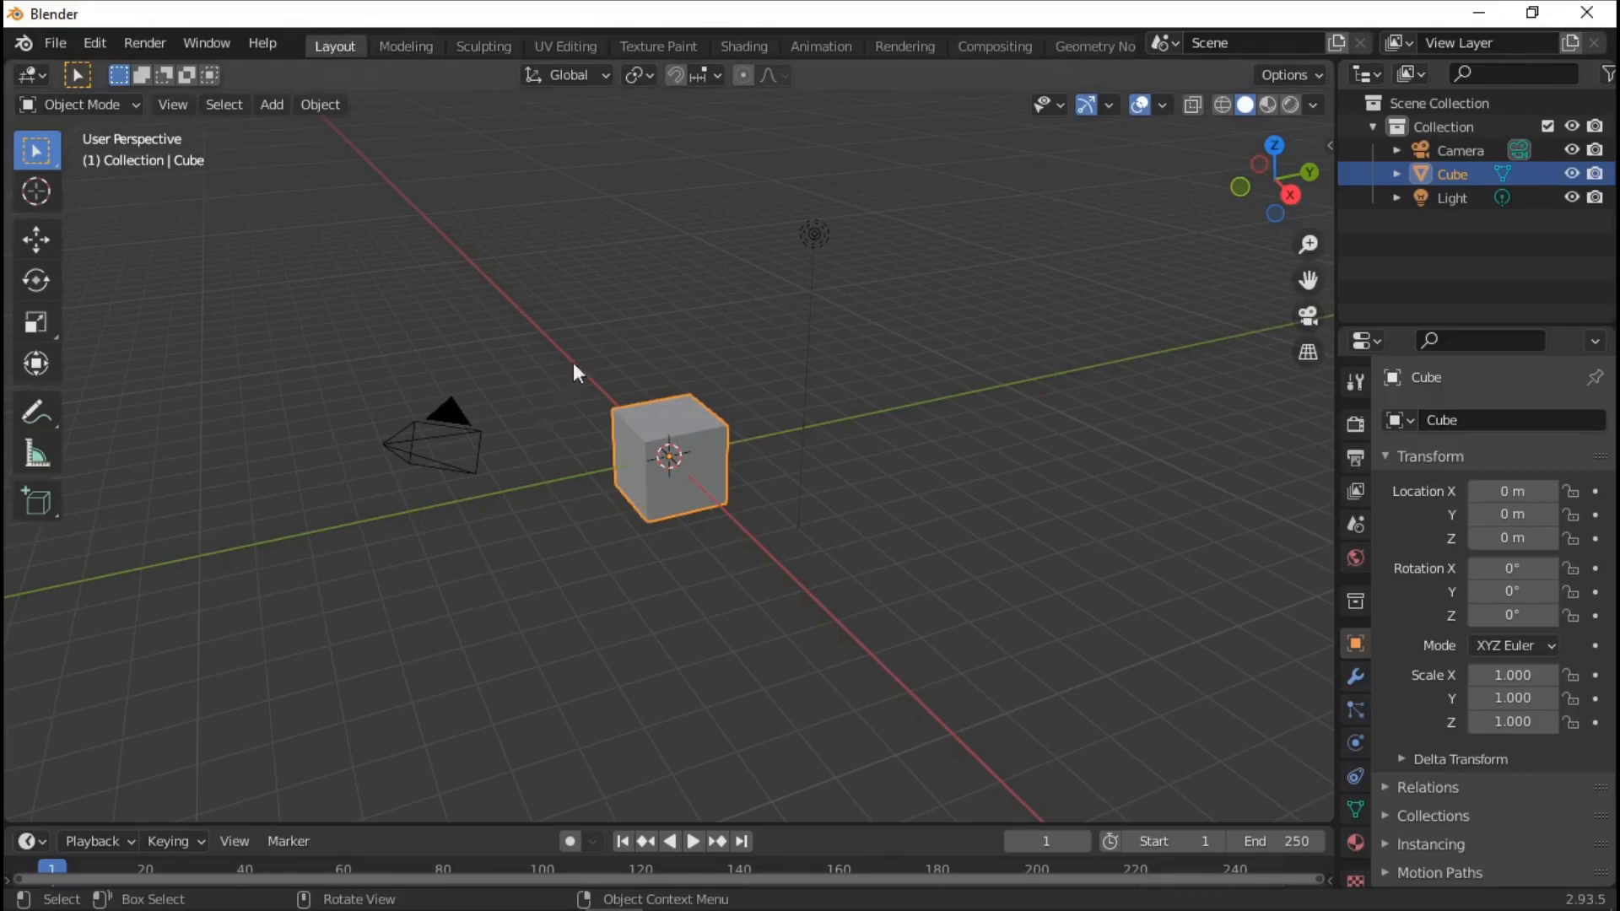
Look through the Modeling, Sculpting, UV Editing and Texture Paint workspaces and the remaining workspace names, then return to Layout
click(418, 45)
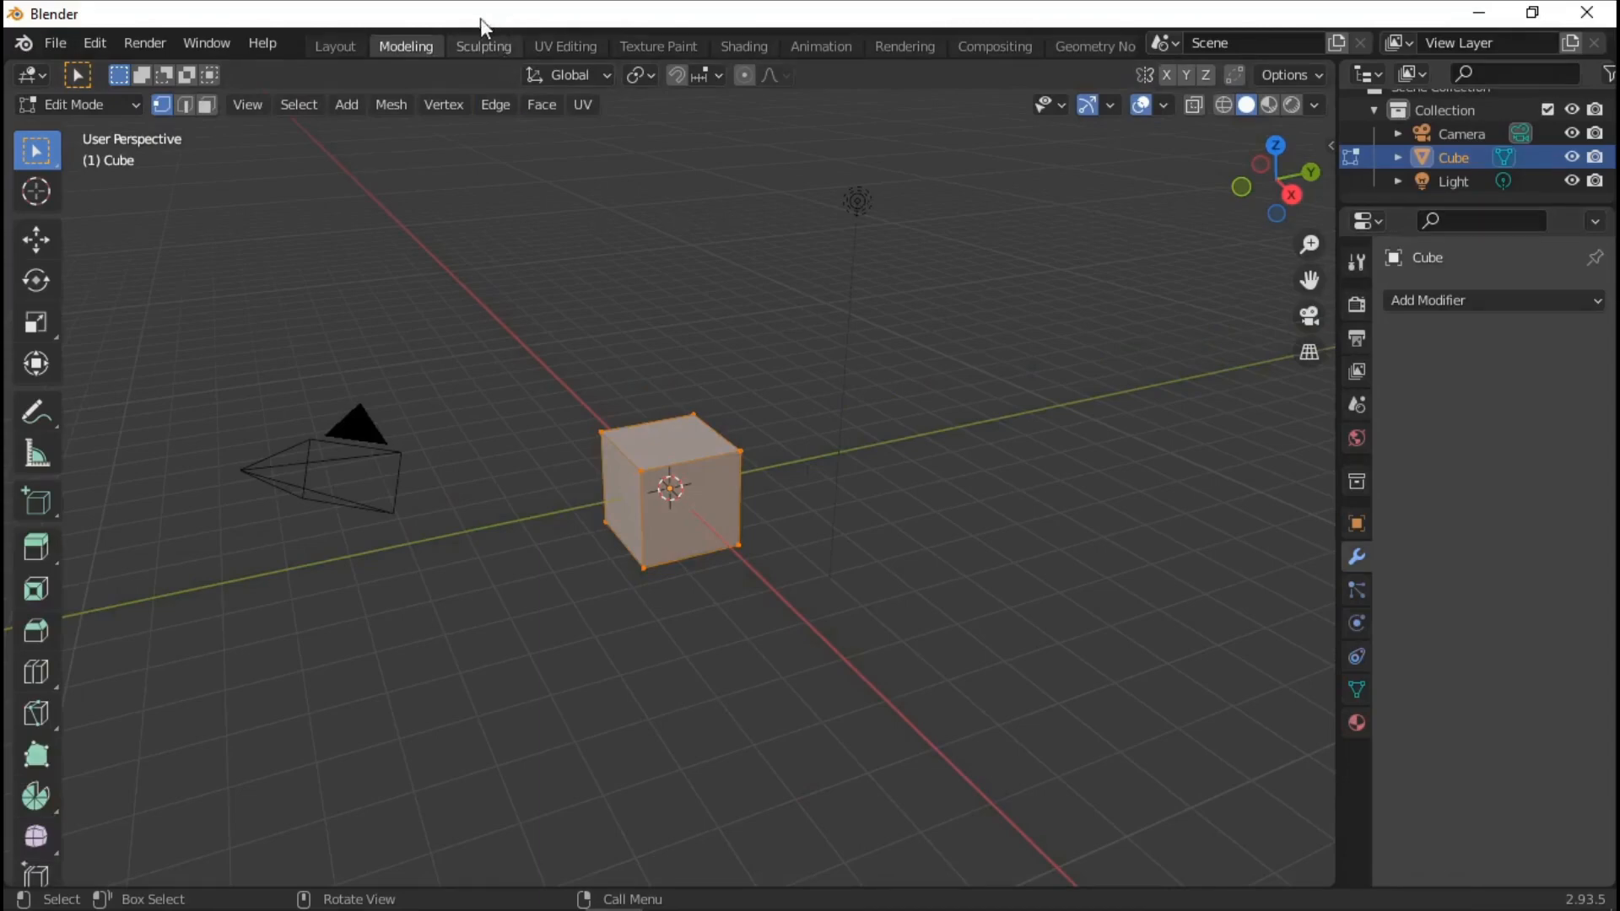
click(490, 42)
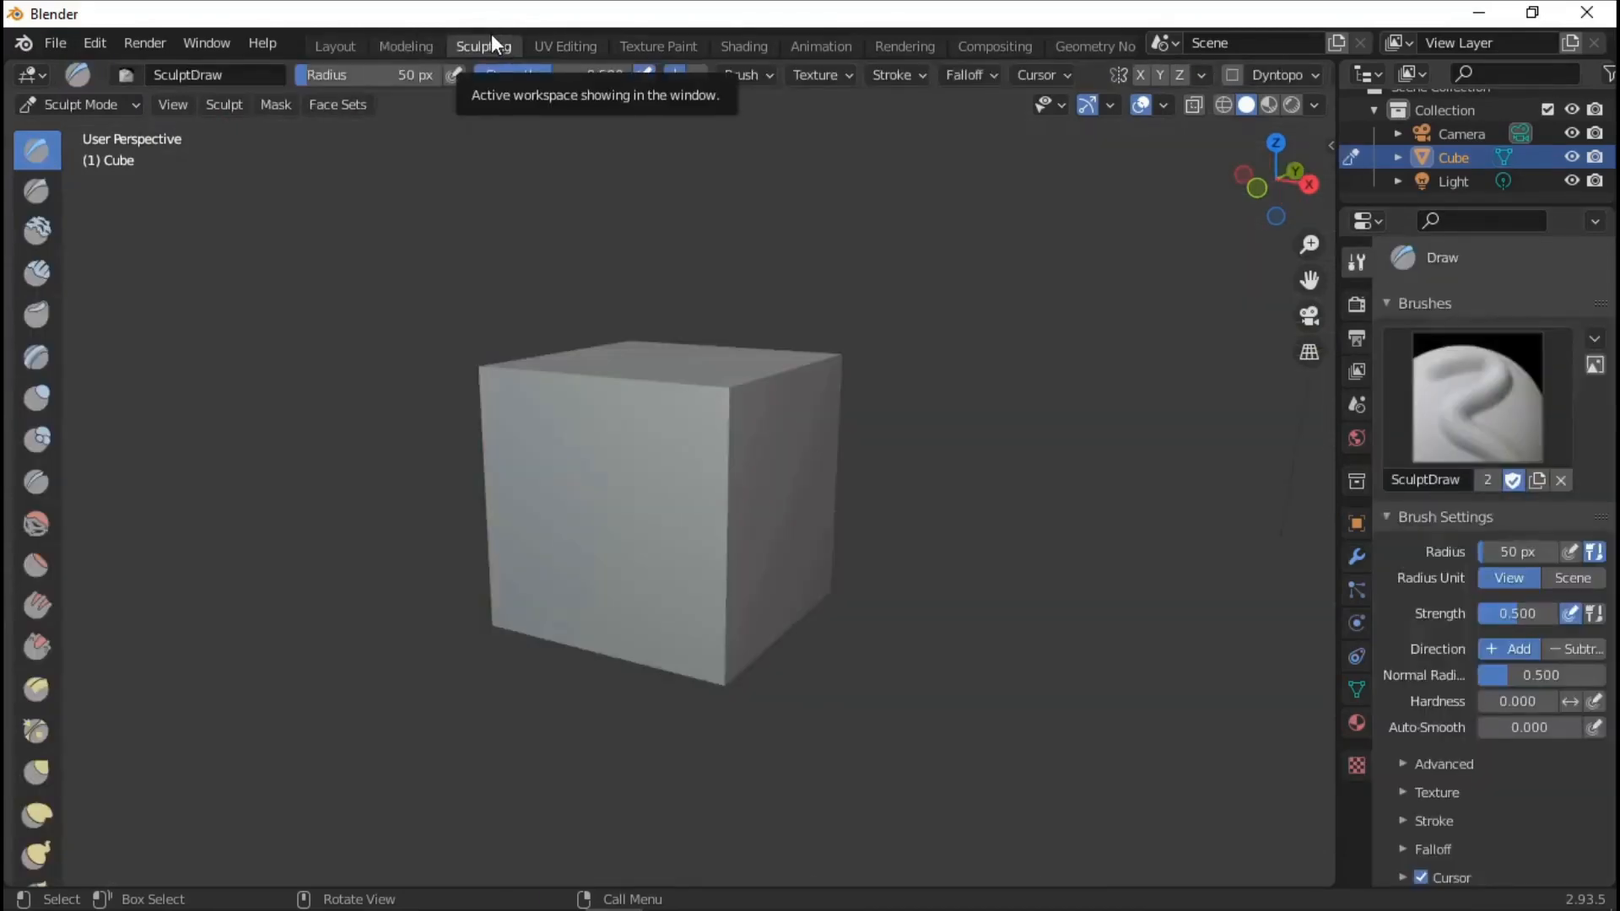
click(582, 44)
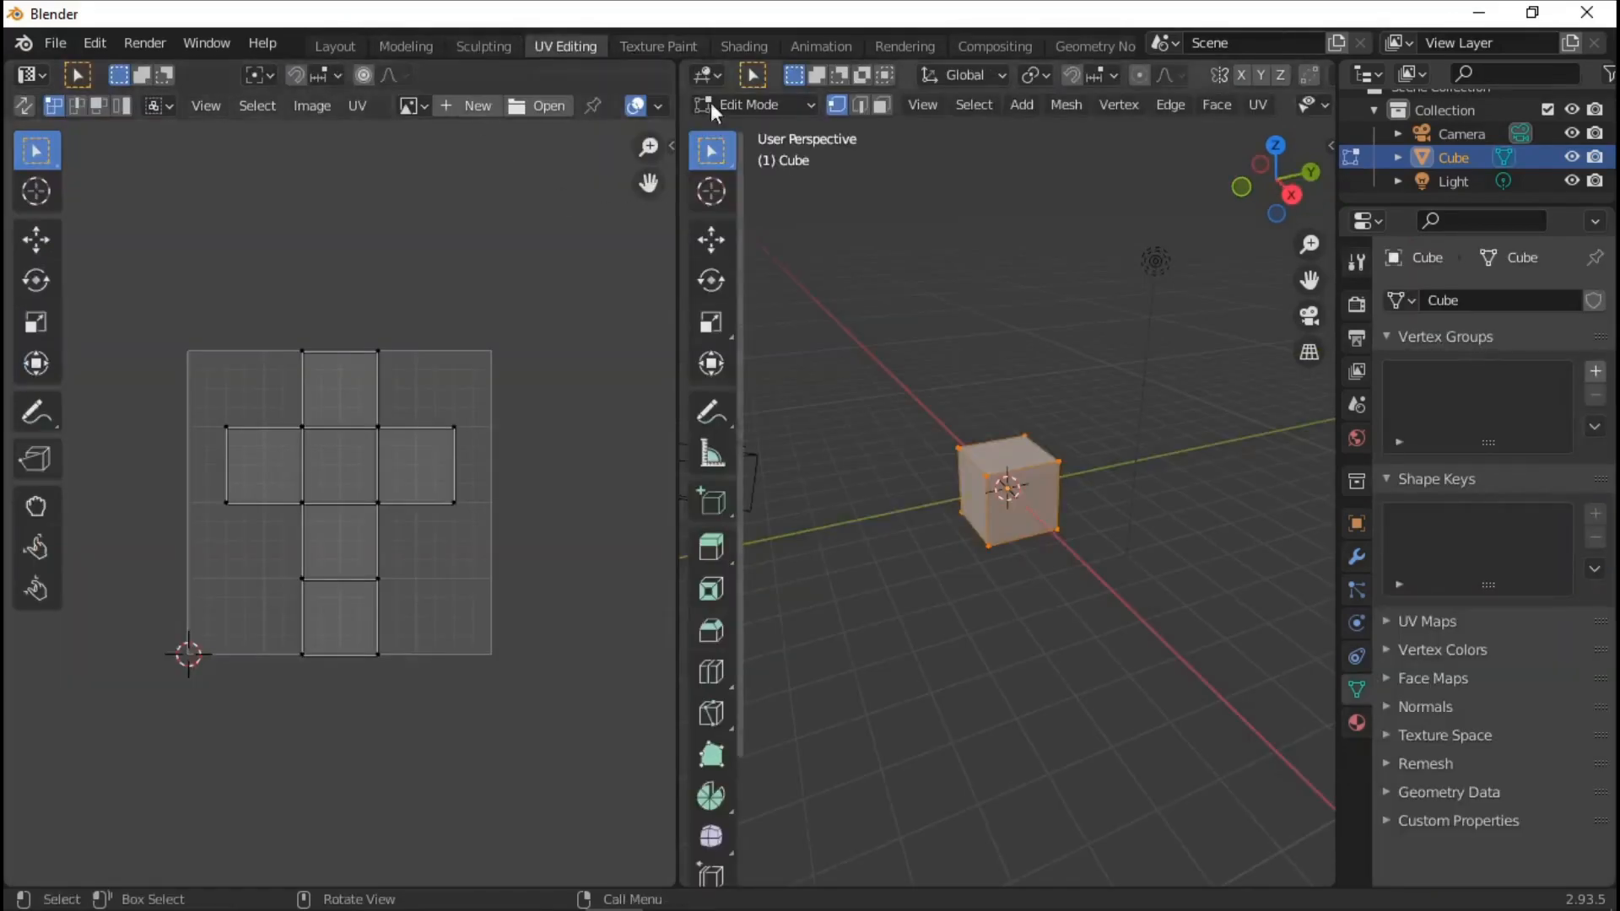
click(667, 44)
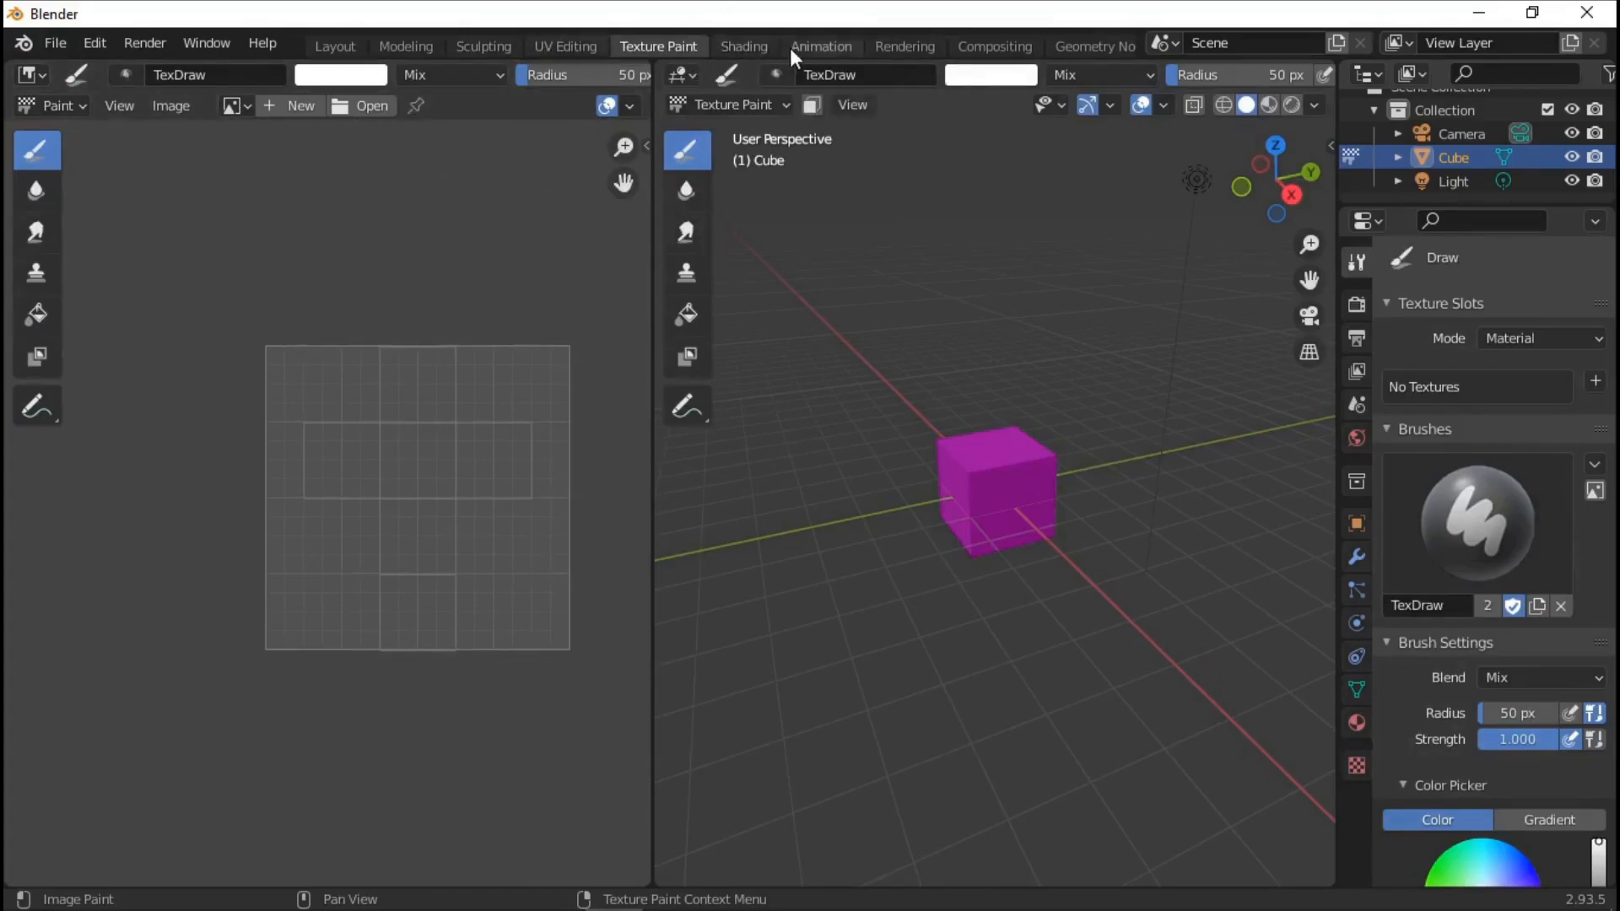
scroll(1111, 44, down, 3)
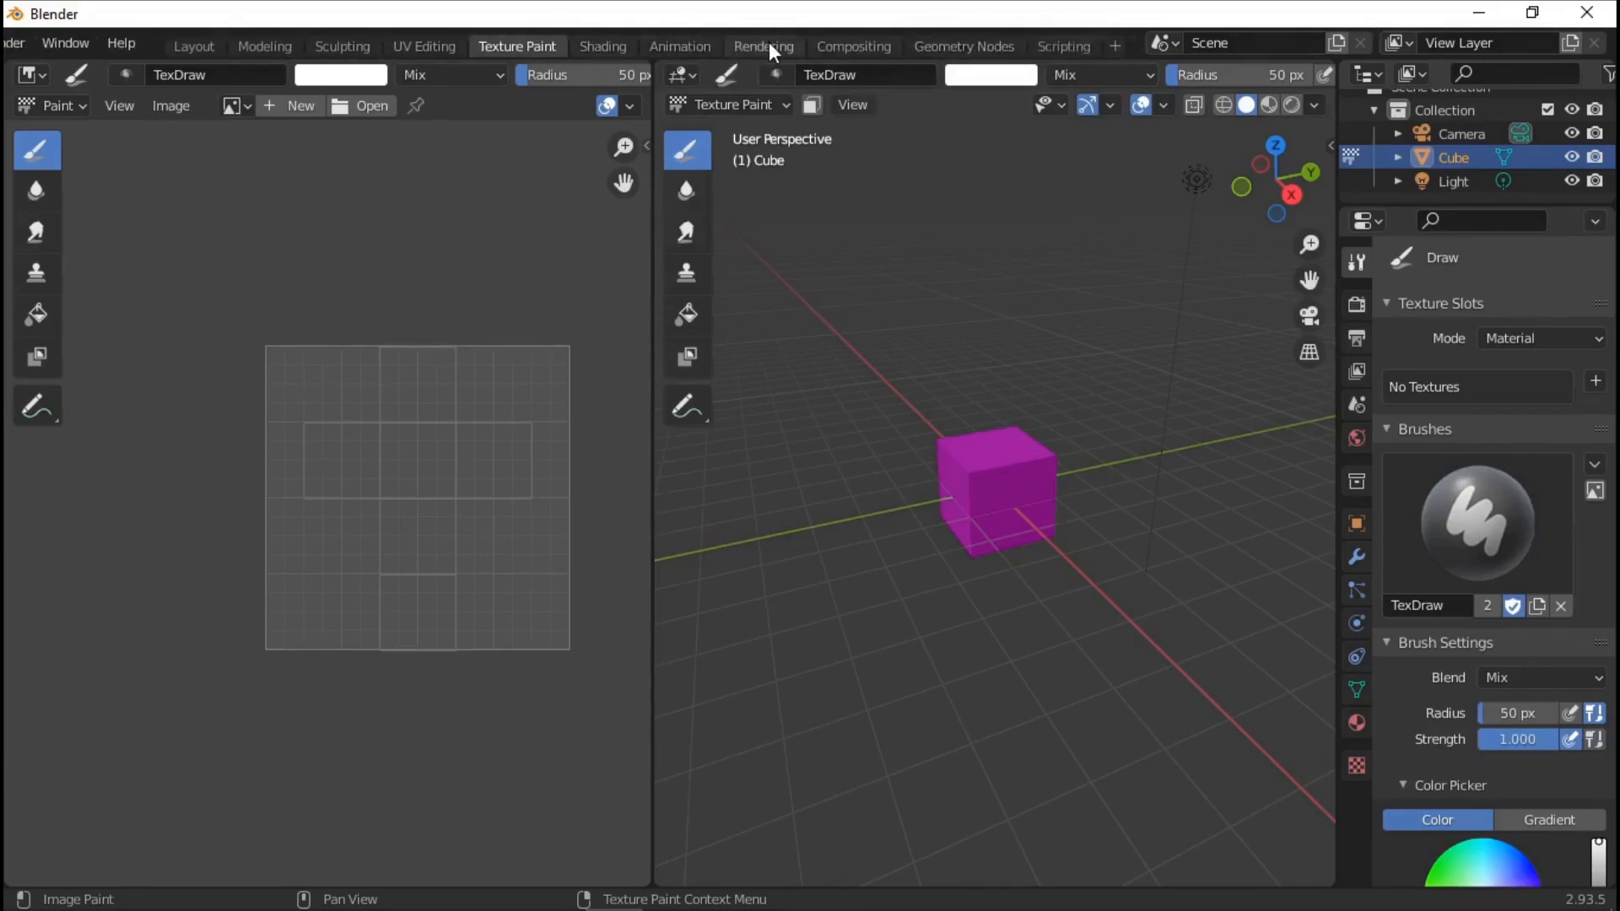
middle_drag(806, 44, 920, 66)
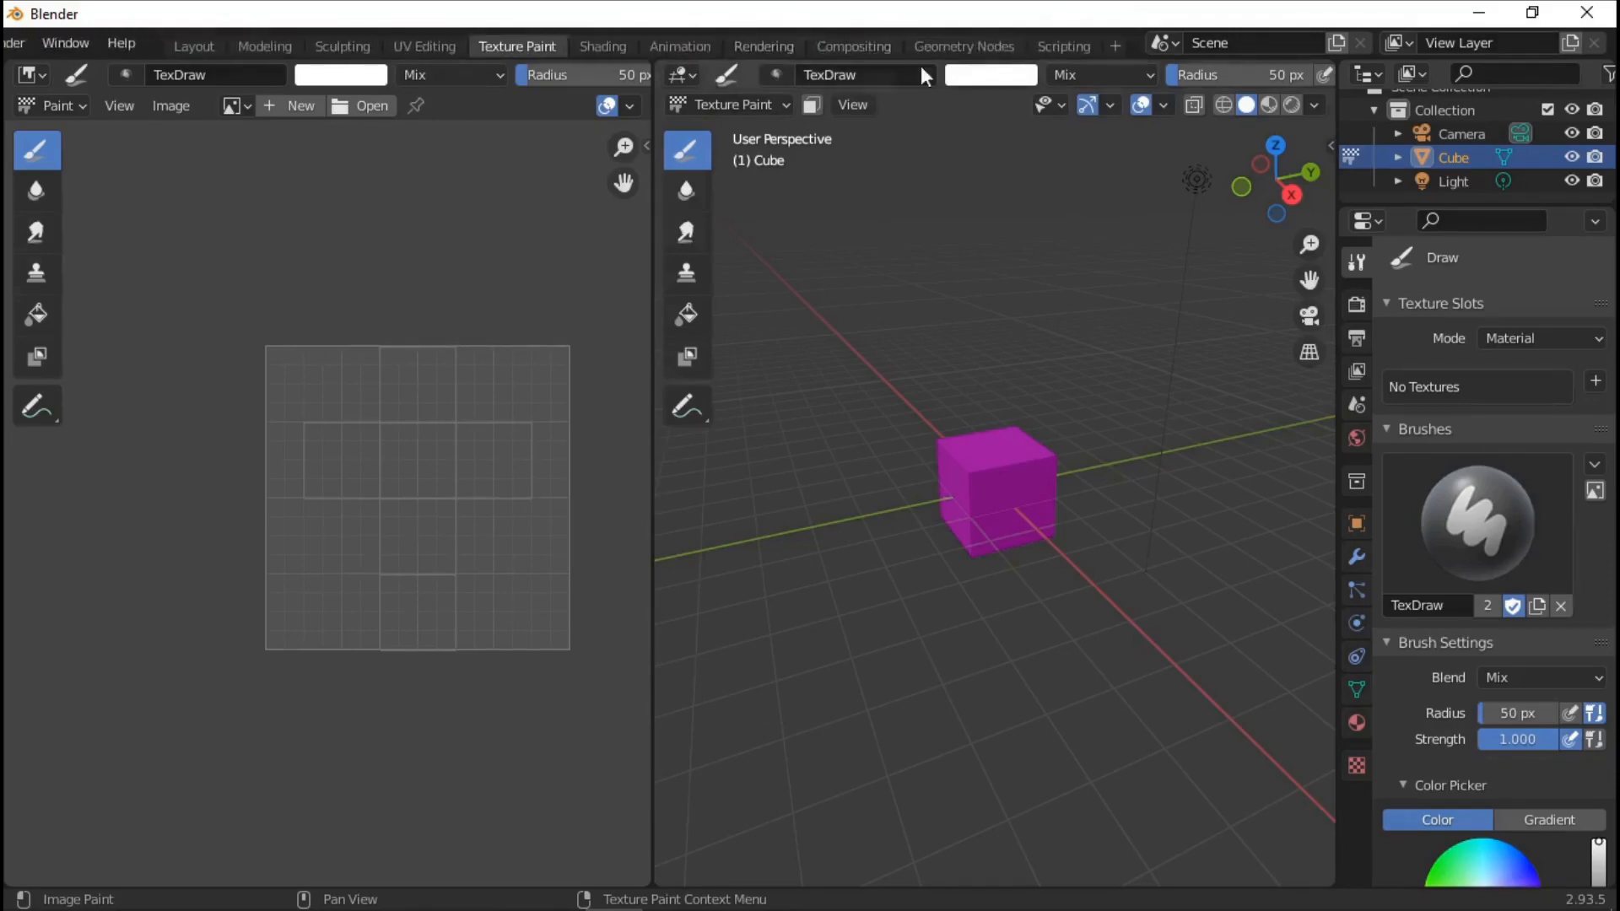
click(1115, 46)
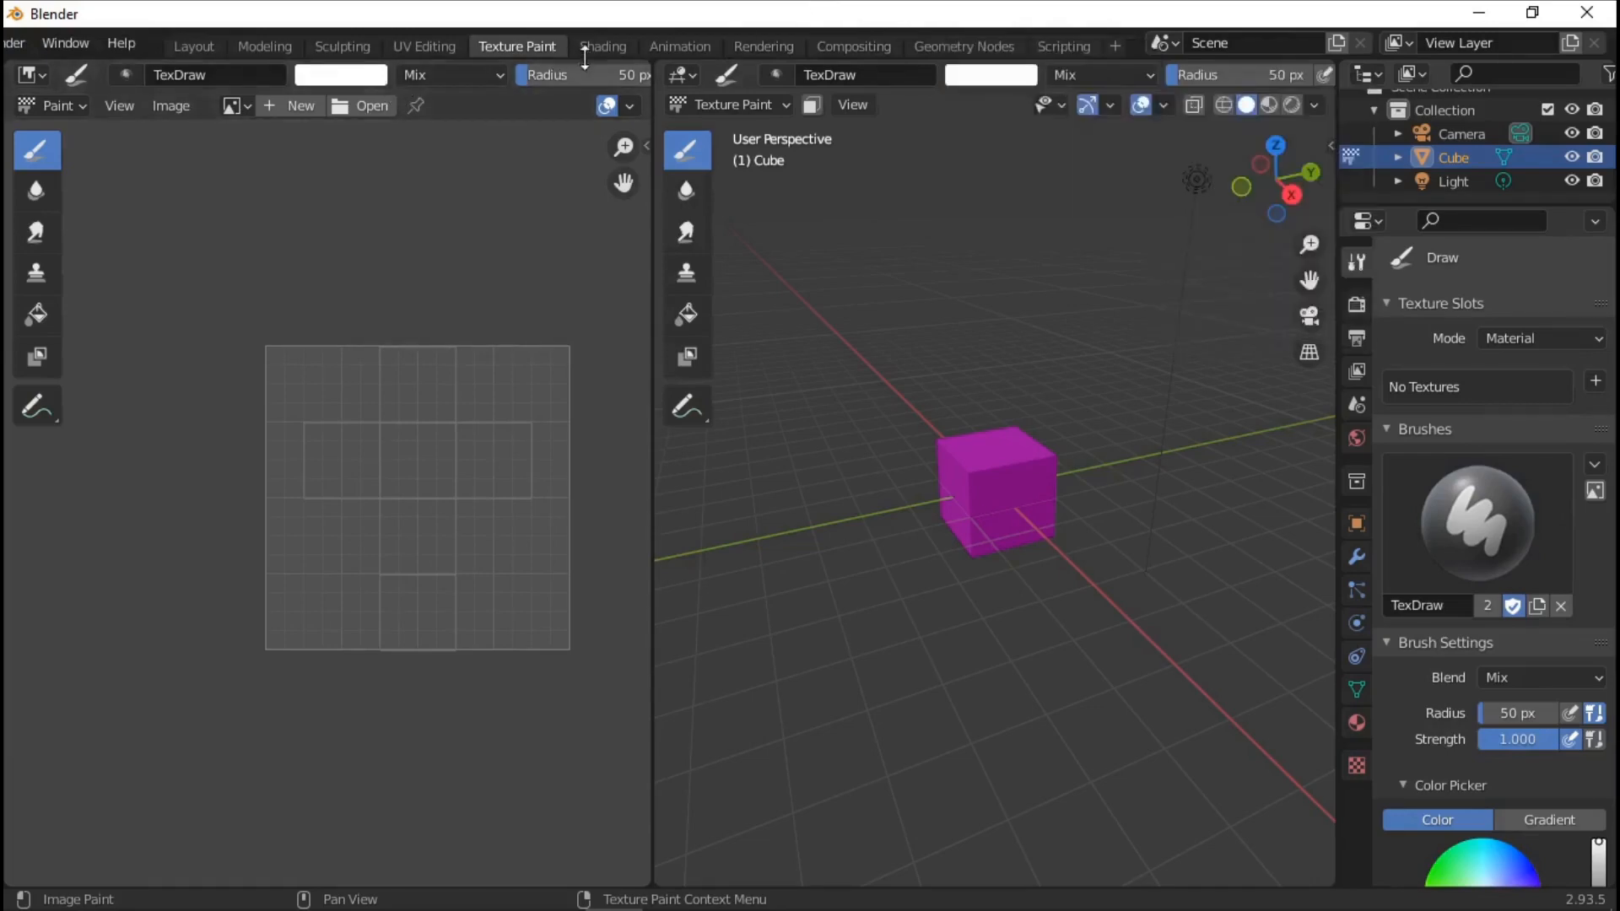
scroll(410, 37, up, 4)
click(335, 48)
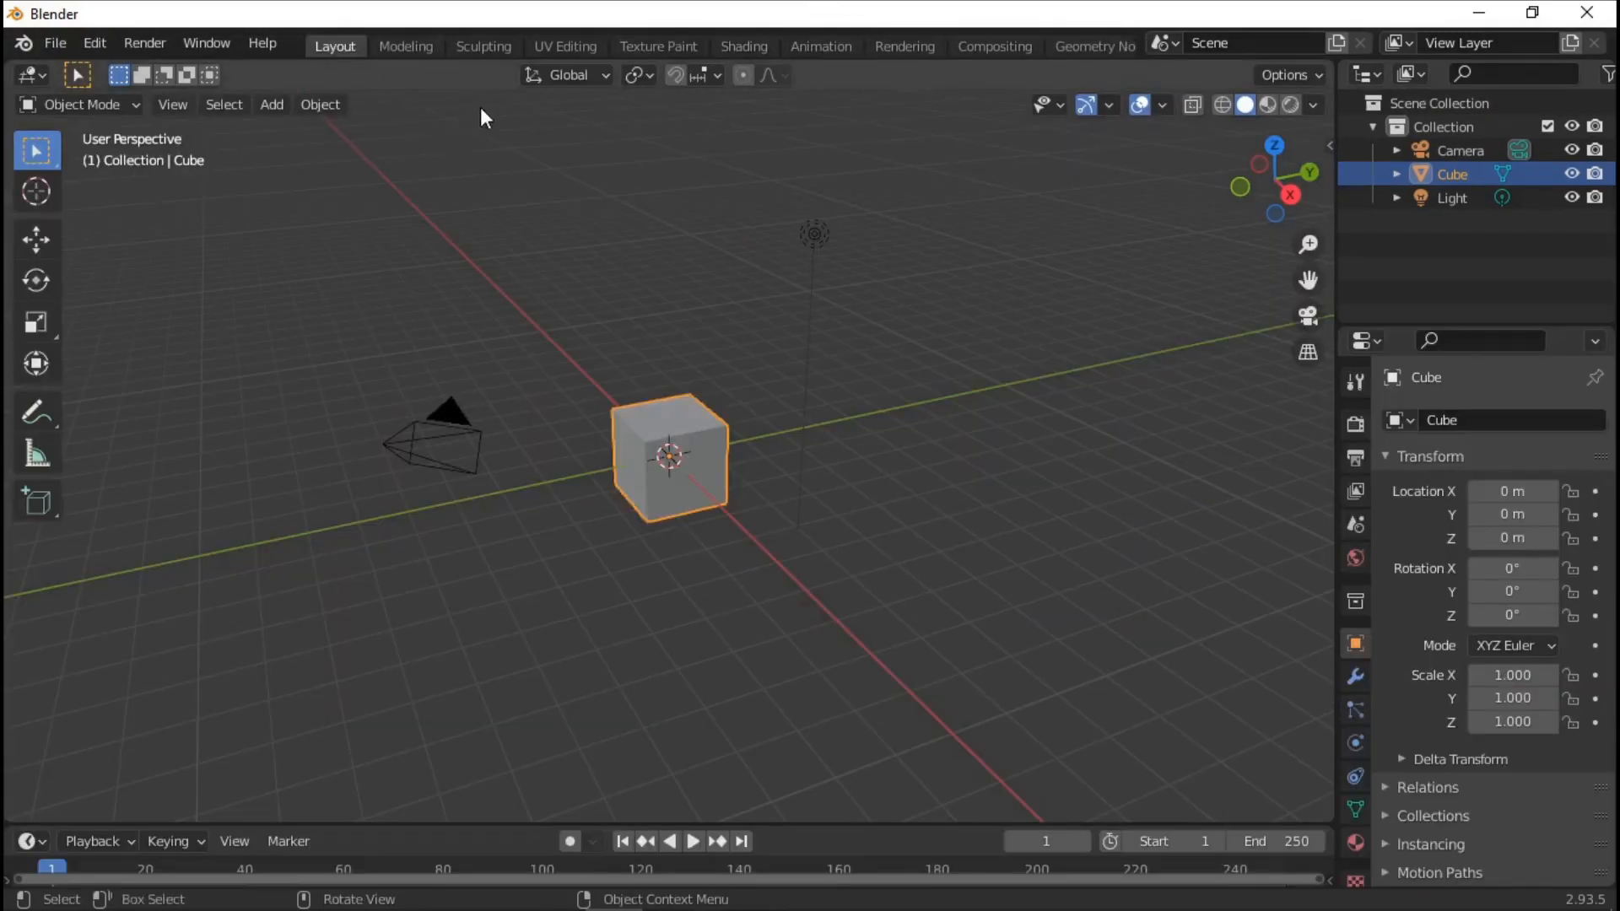
Compare the tool sets of the Layout, Modeling and Sculpting workspaces, ending in Layout
click(406, 48)
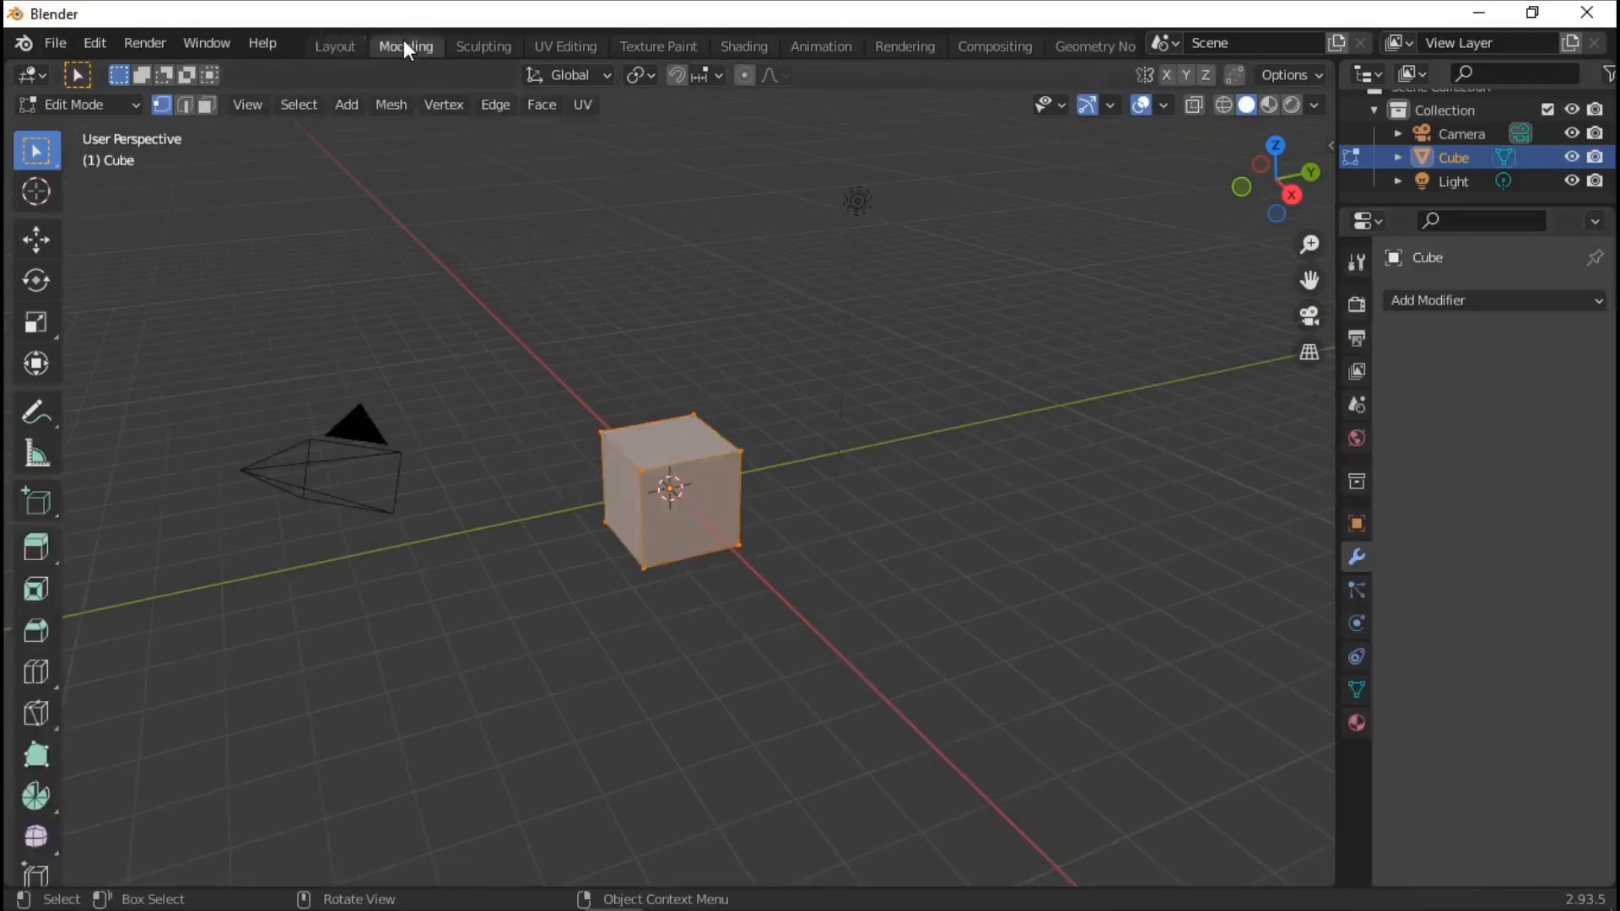
click(343, 49)
click(389, 47)
click(342, 46)
click(407, 46)
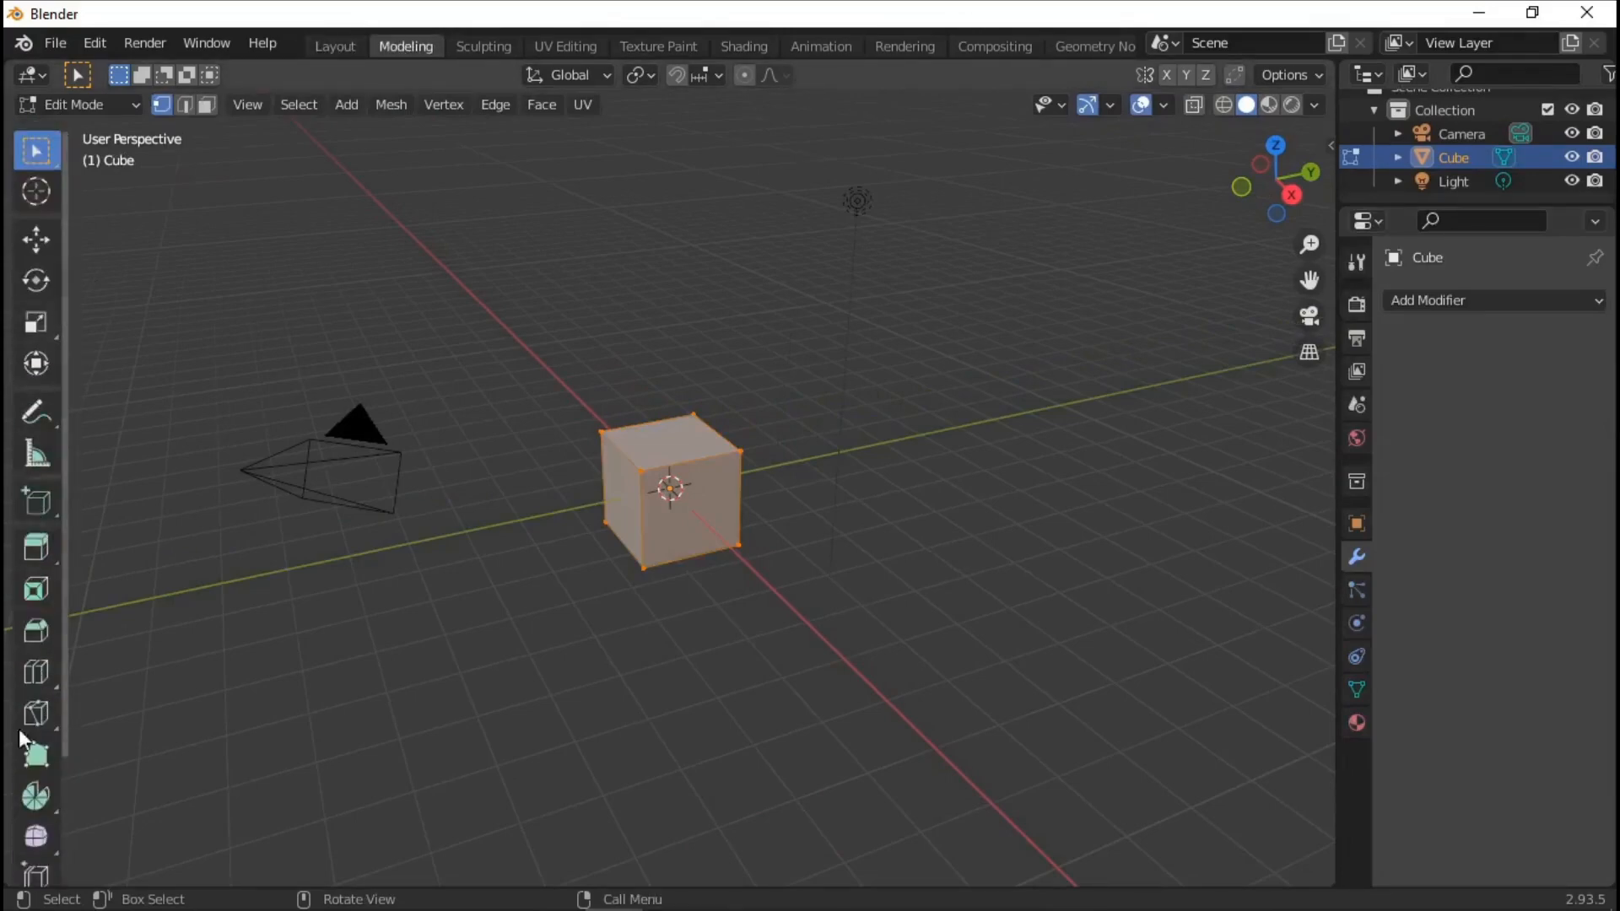
click(335, 45)
click(478, 45)
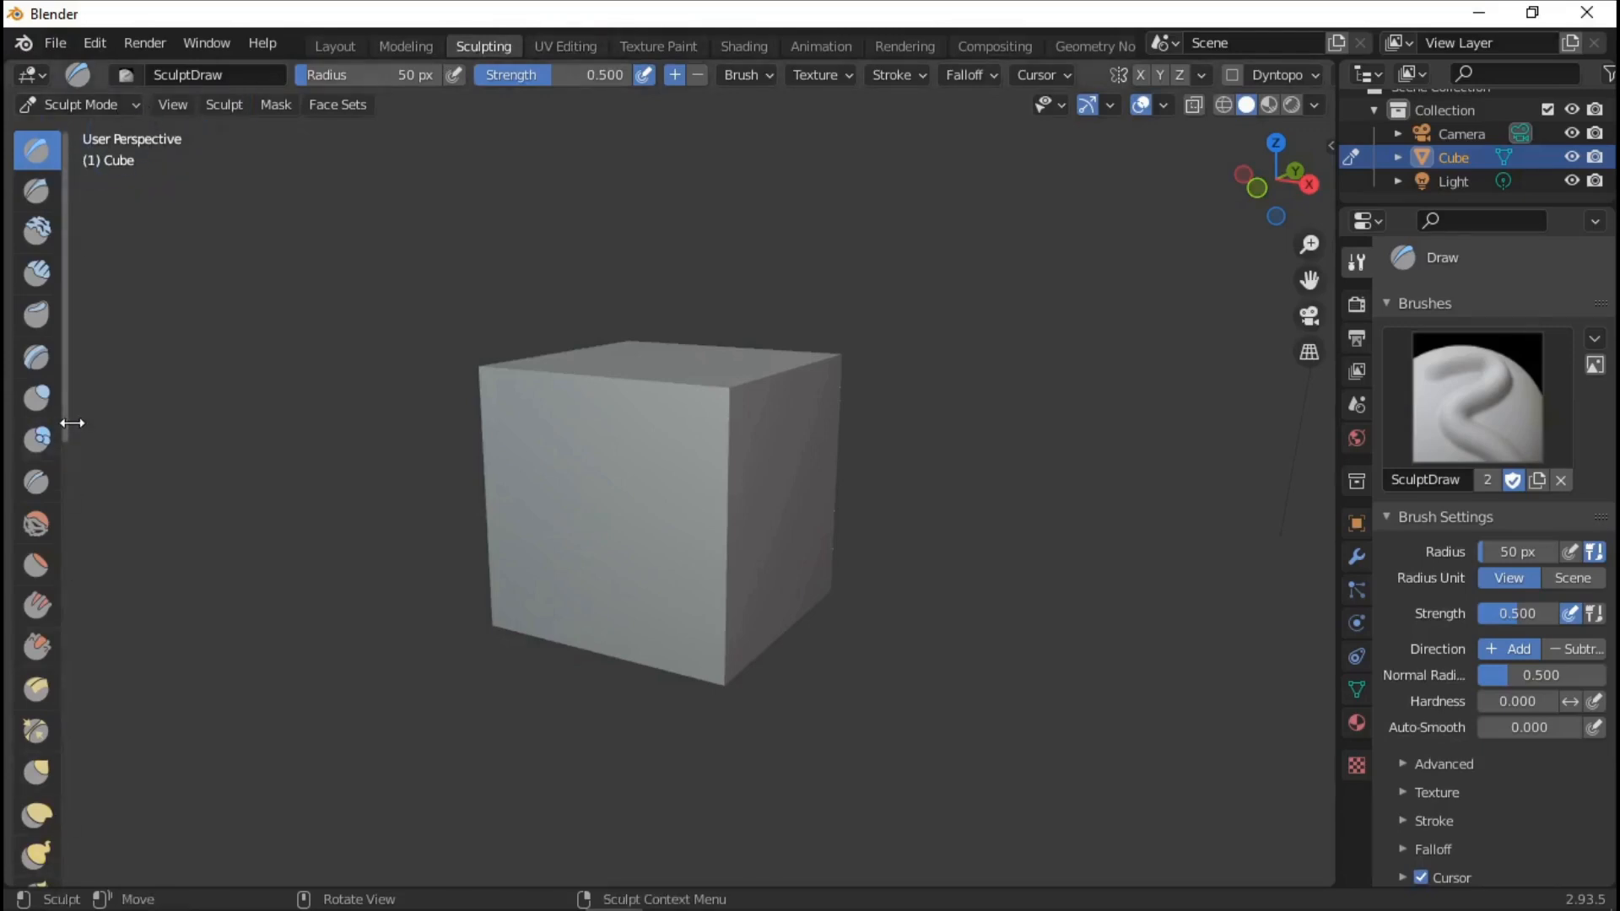
click(337, 43)
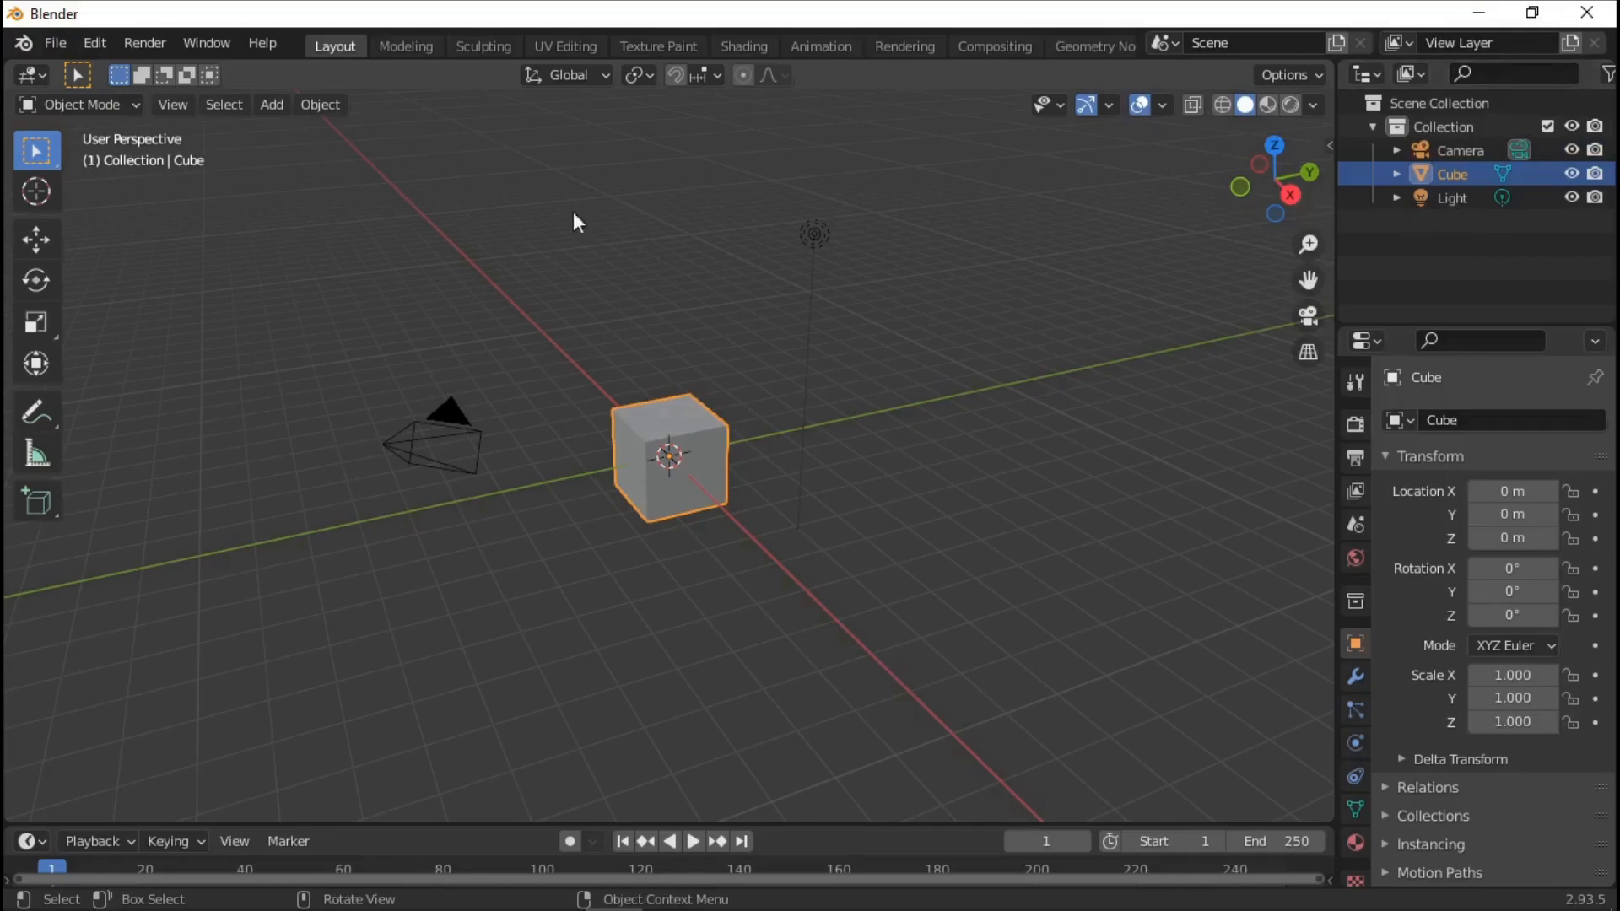
Select the camera, cube and light in turn from the scene's object list, ending with the cube selected
click(1444, 150)
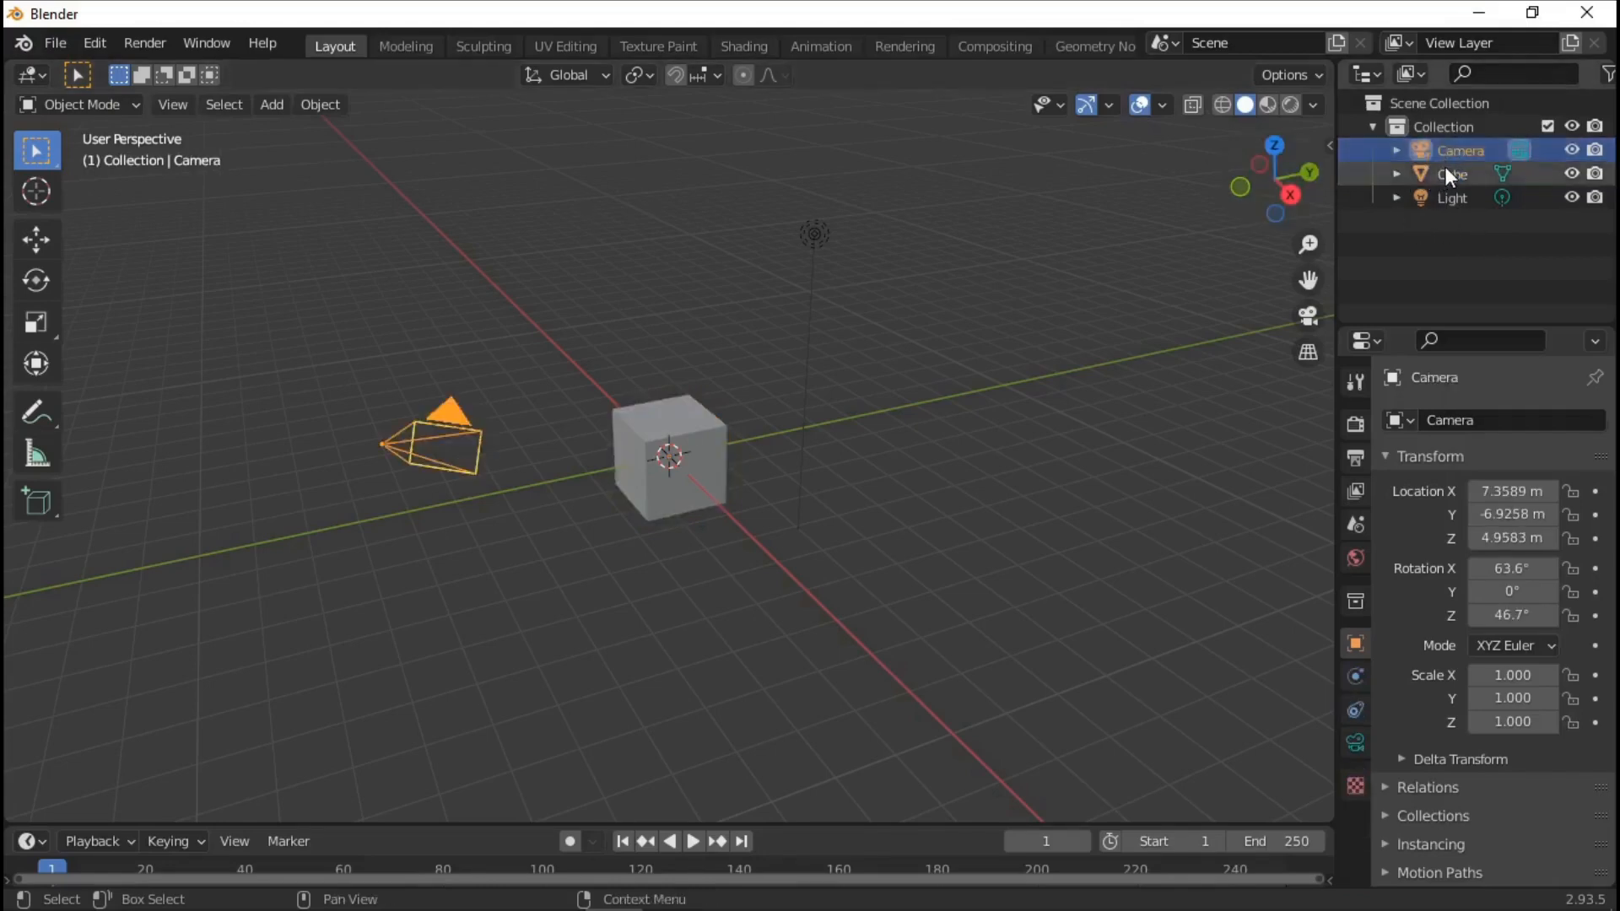
click(1445, 173)
click(1446, 197)
click(1458, 149)
click(1445, 174)
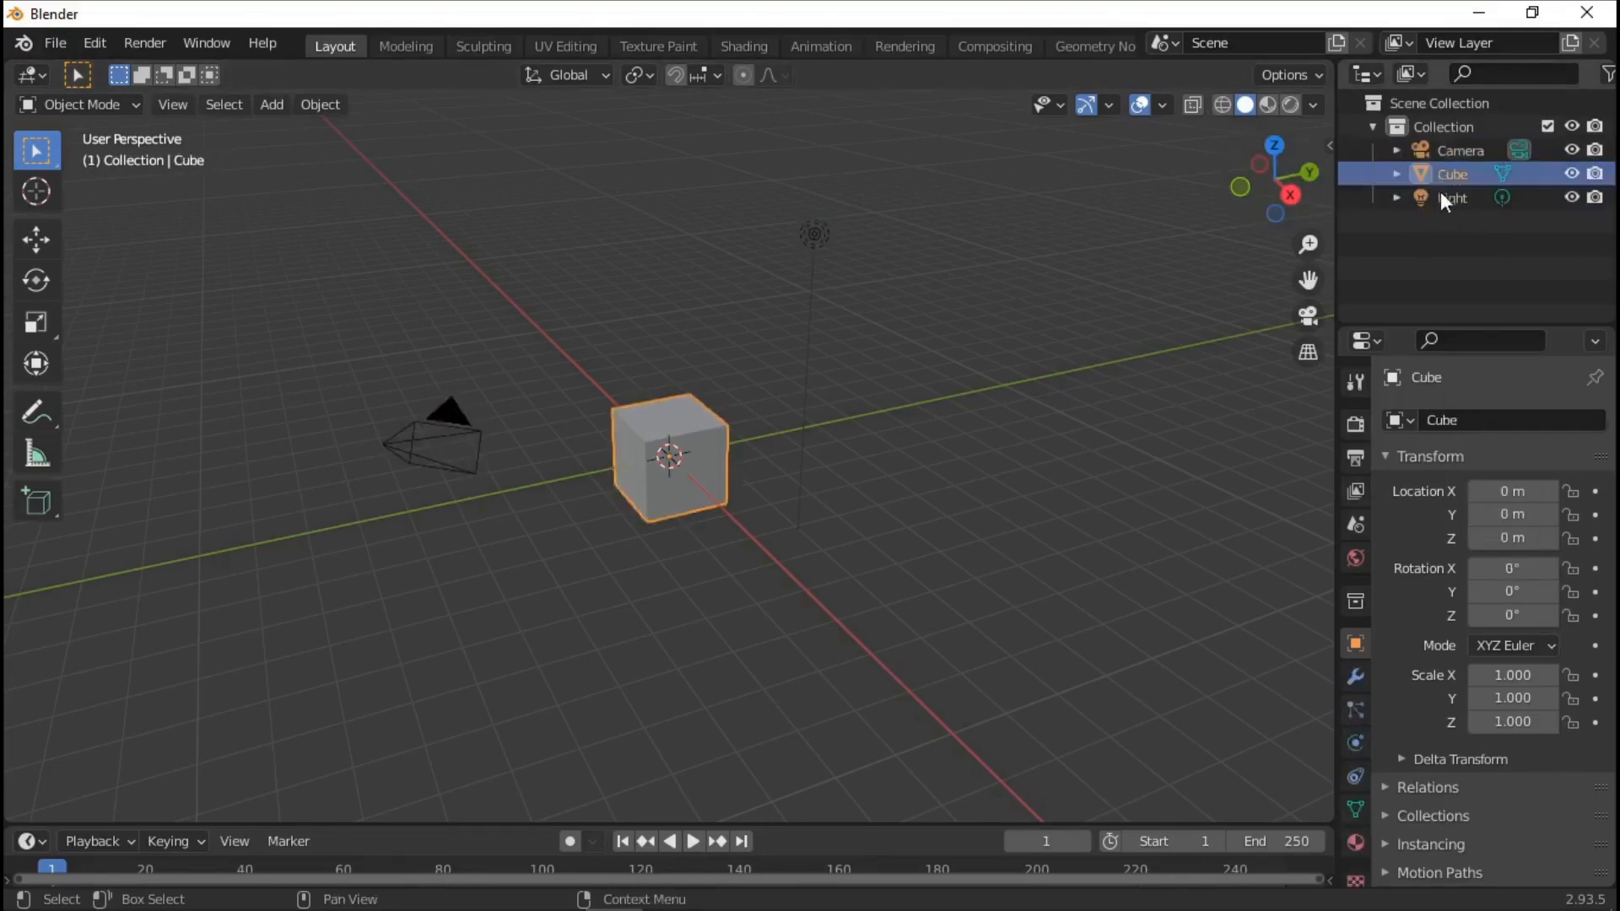
Select the light, cube and camera in turn from the scene's object list, ending with the camera selected
click(1446, 198)
click(1453, 172)
click(1454, 151)
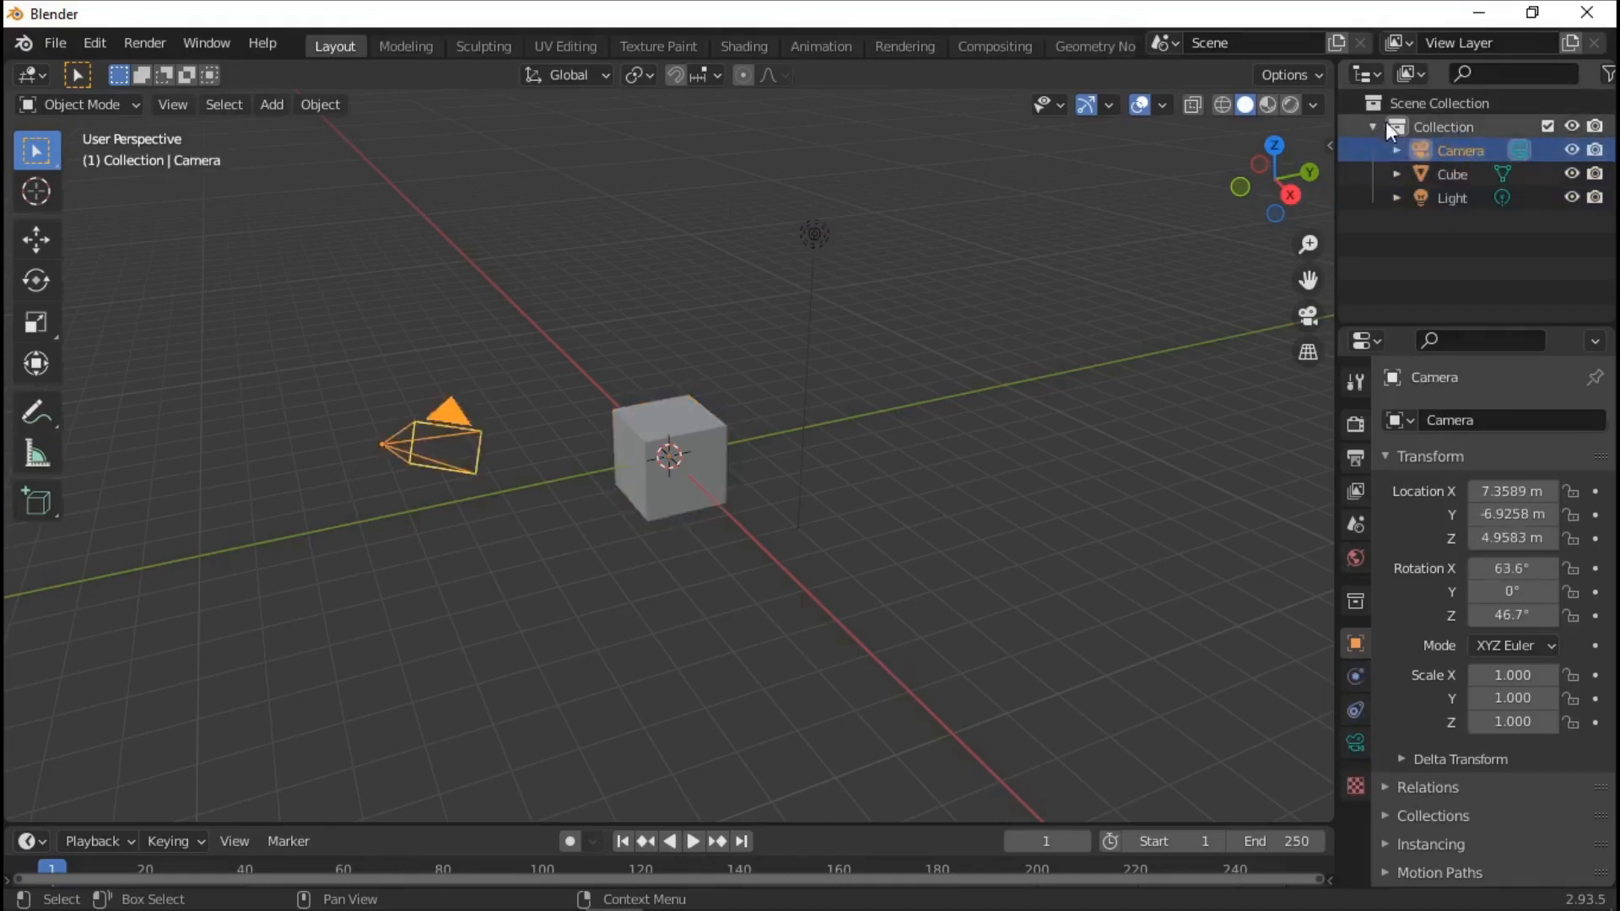
Add a new collection inside the scene's main collection, then collapse and re-expand the main collection's contents
click(1443, 128)
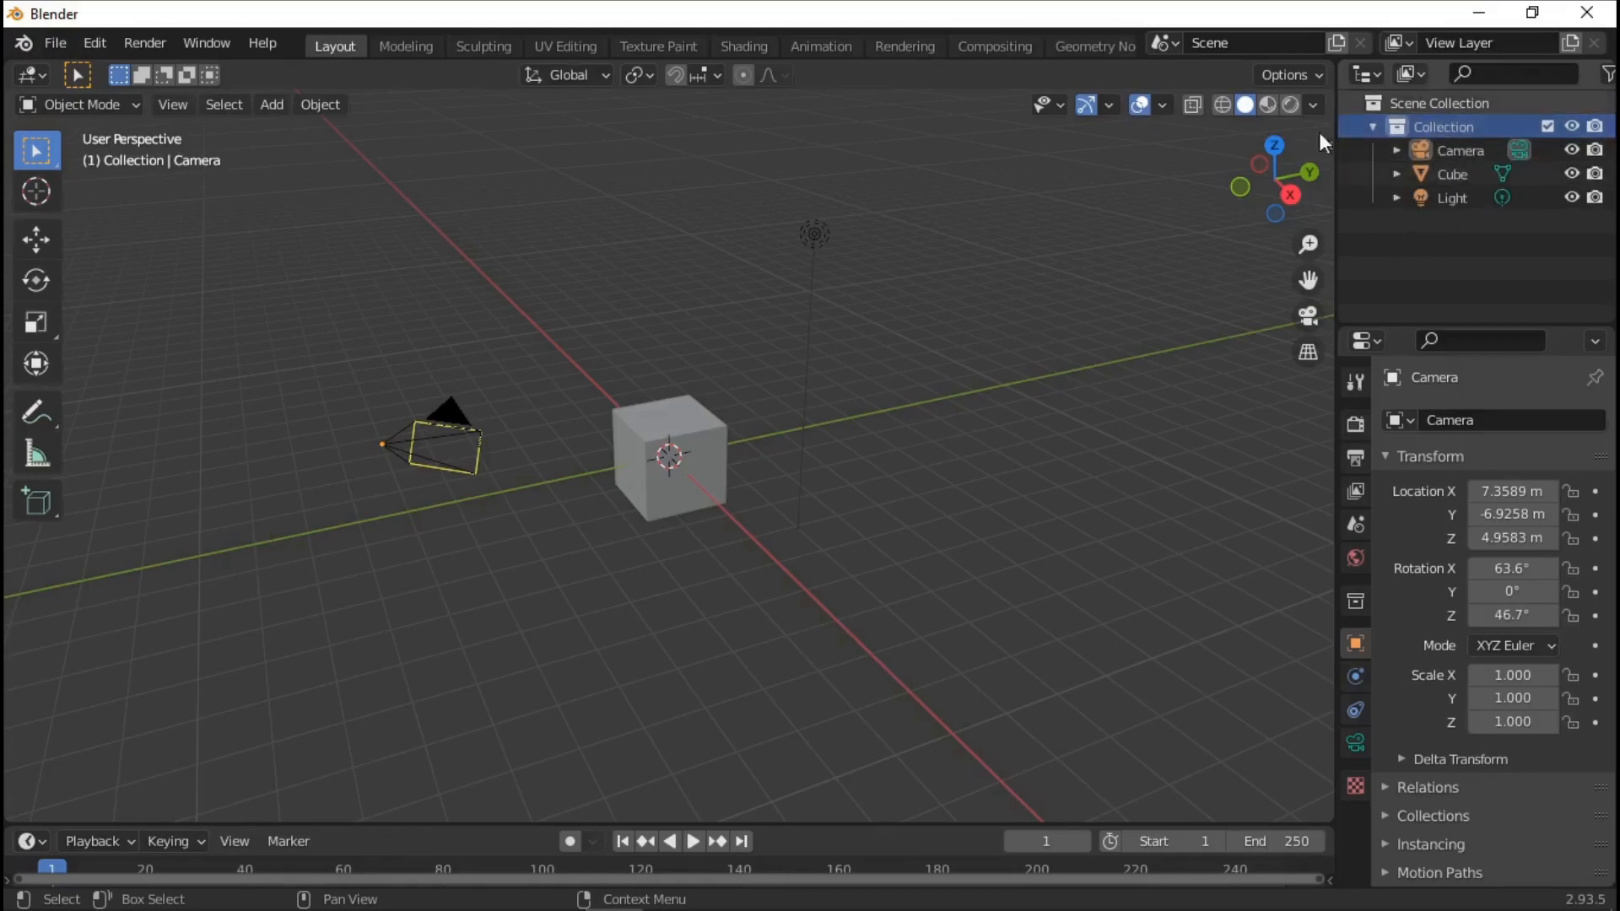
right_click(1394, 128)
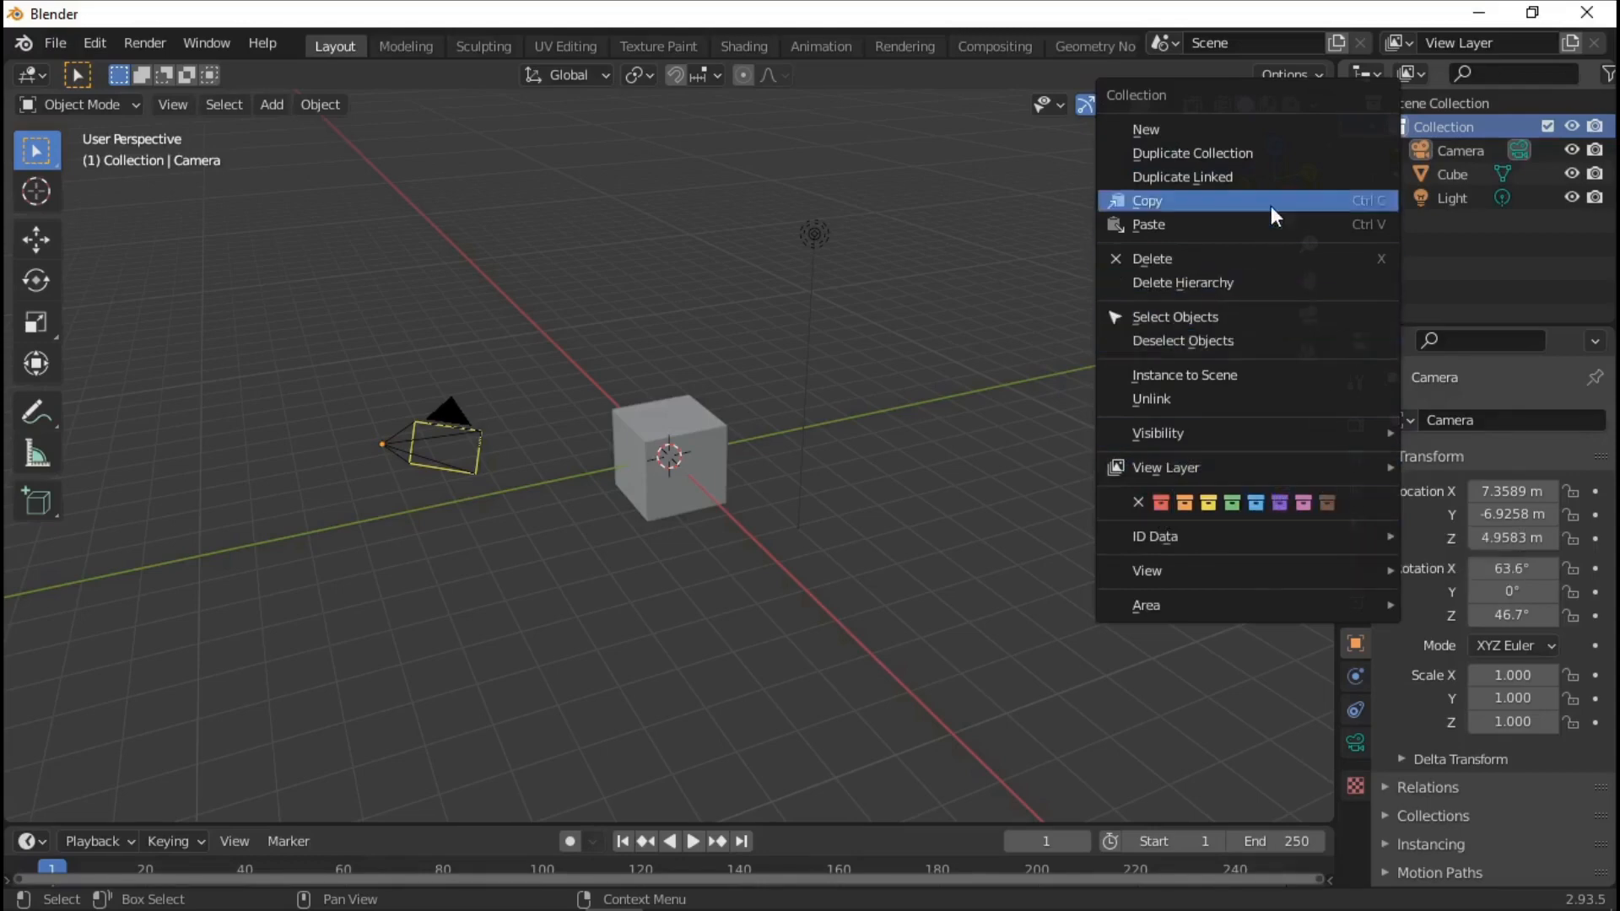
click(1193, 128)
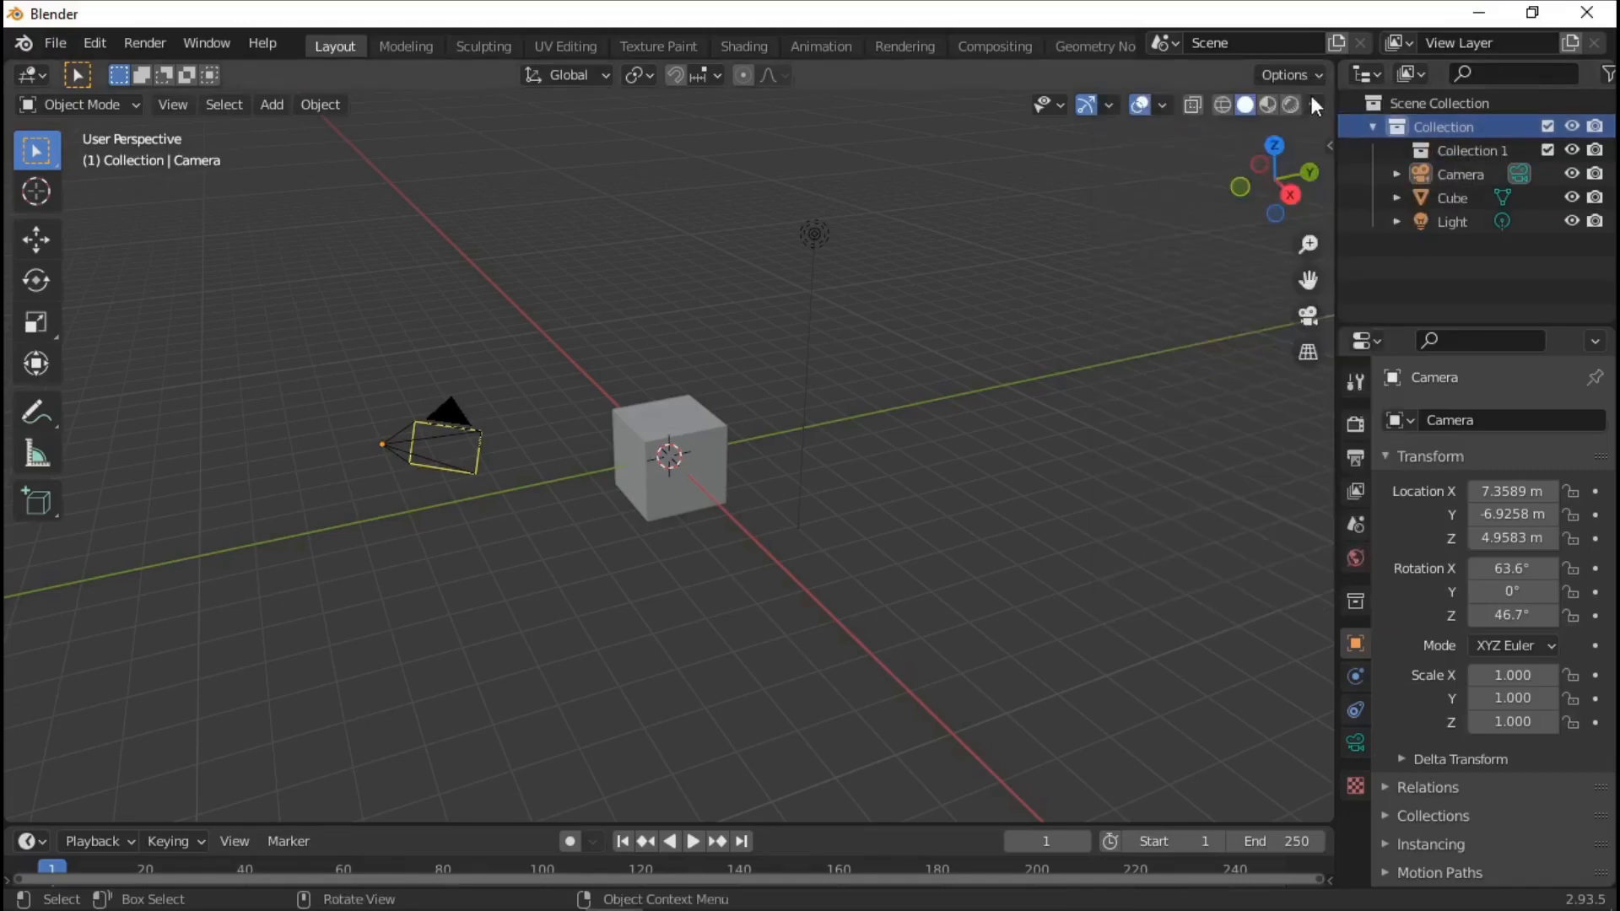
click(1374, 125)
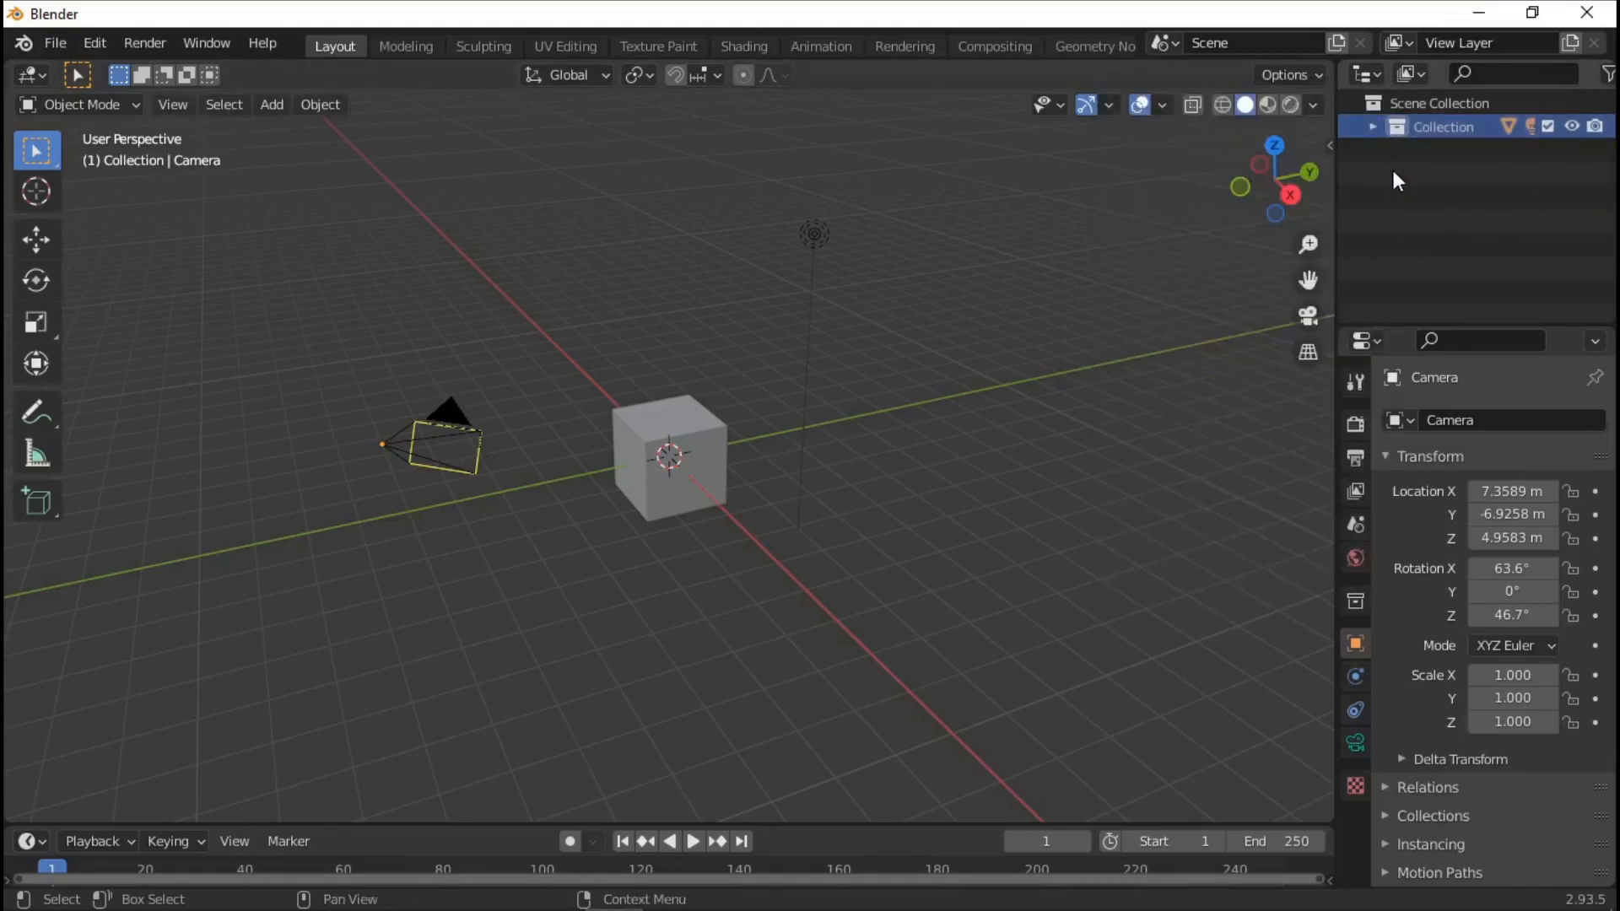
click(1374, 124)
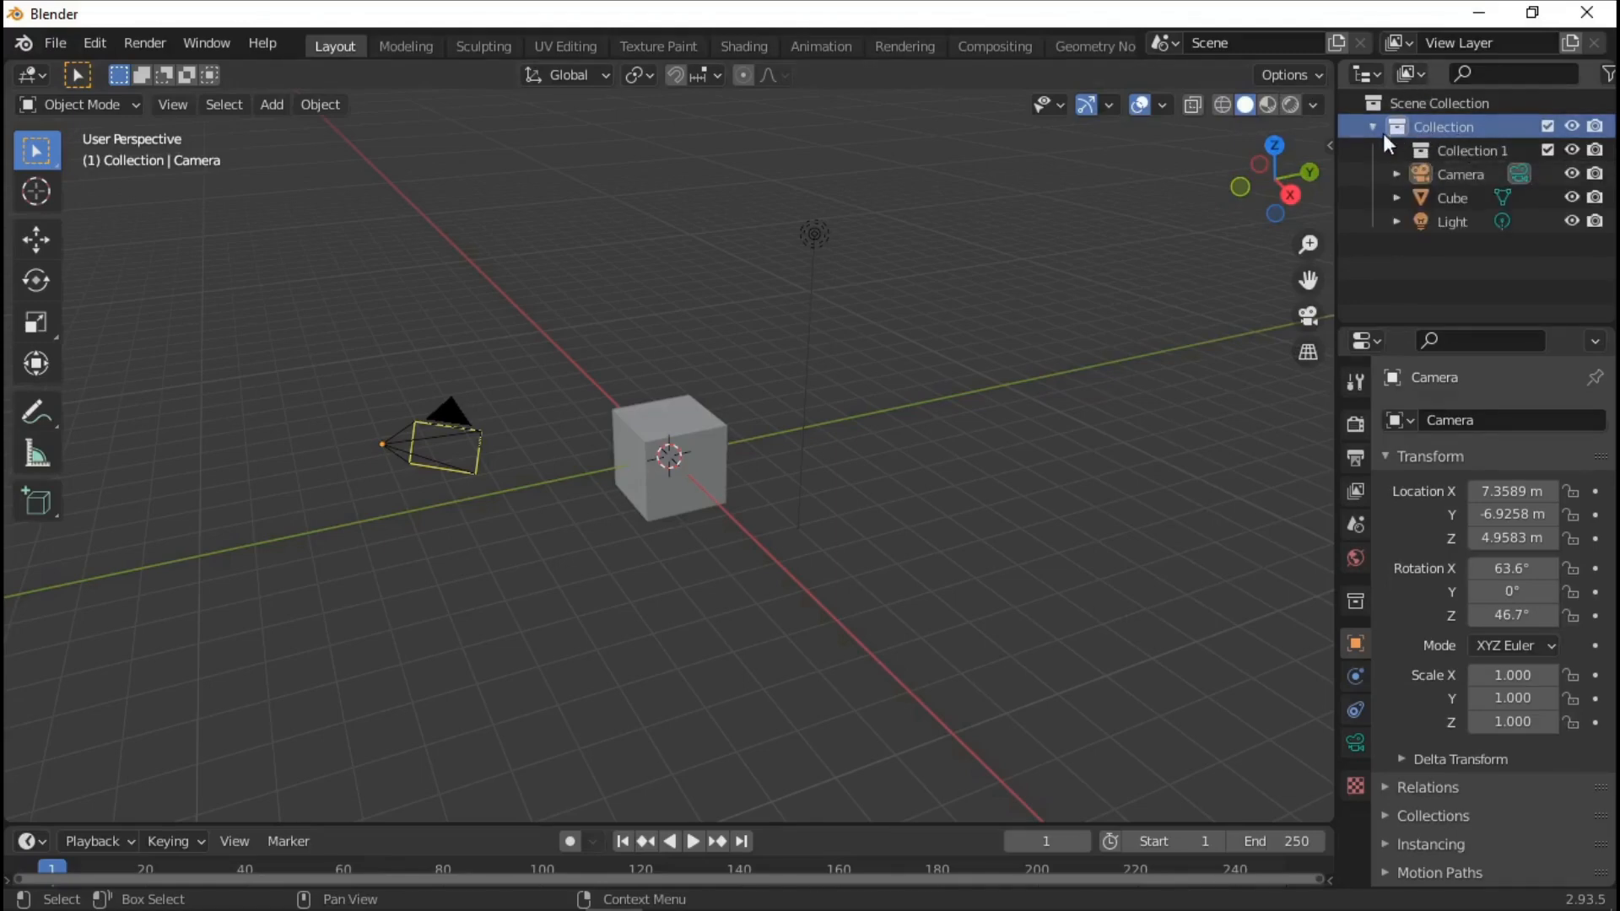
Add a second new collection inside the main collection and make it the active collection
right_click(1431, 126)
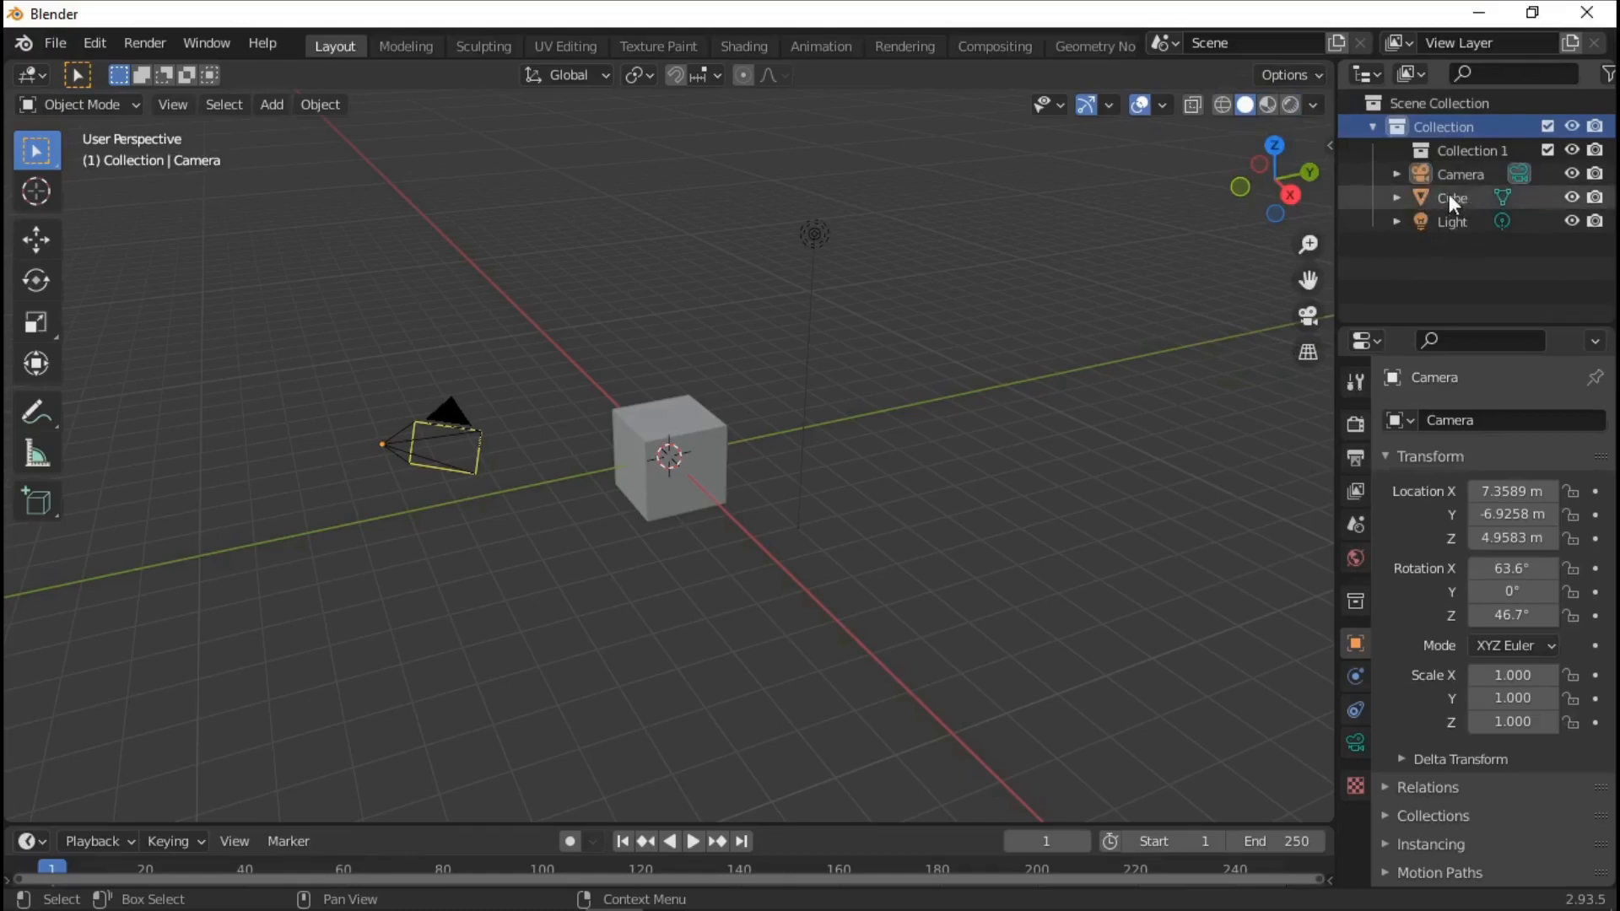
right_click(1412, 262)
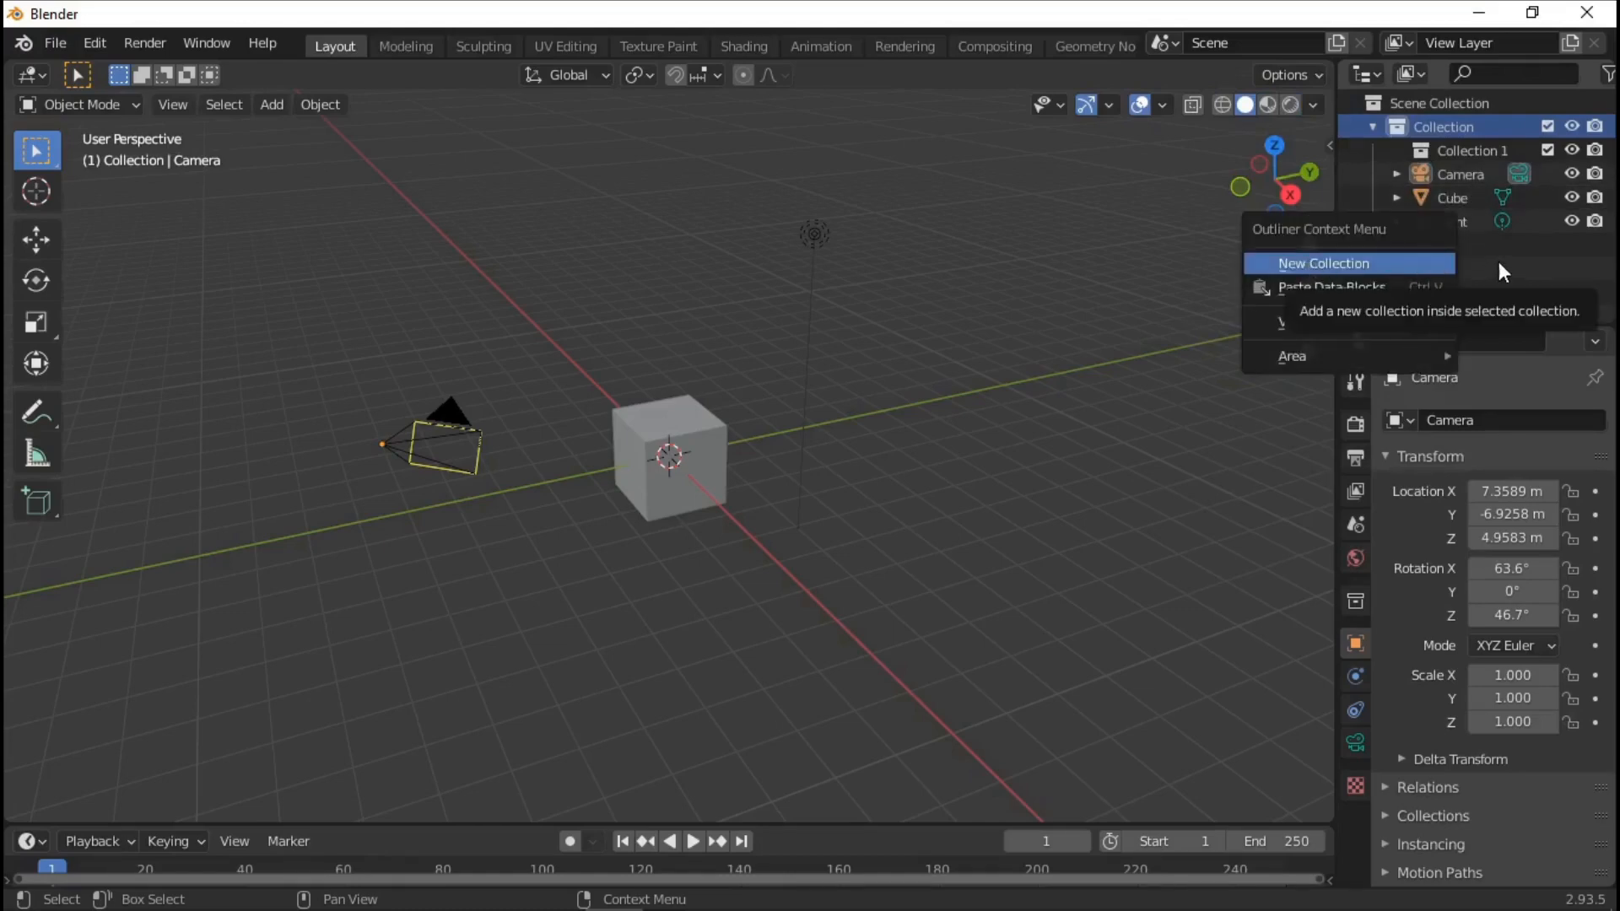
click(1403, 262)
click(1475, 175)
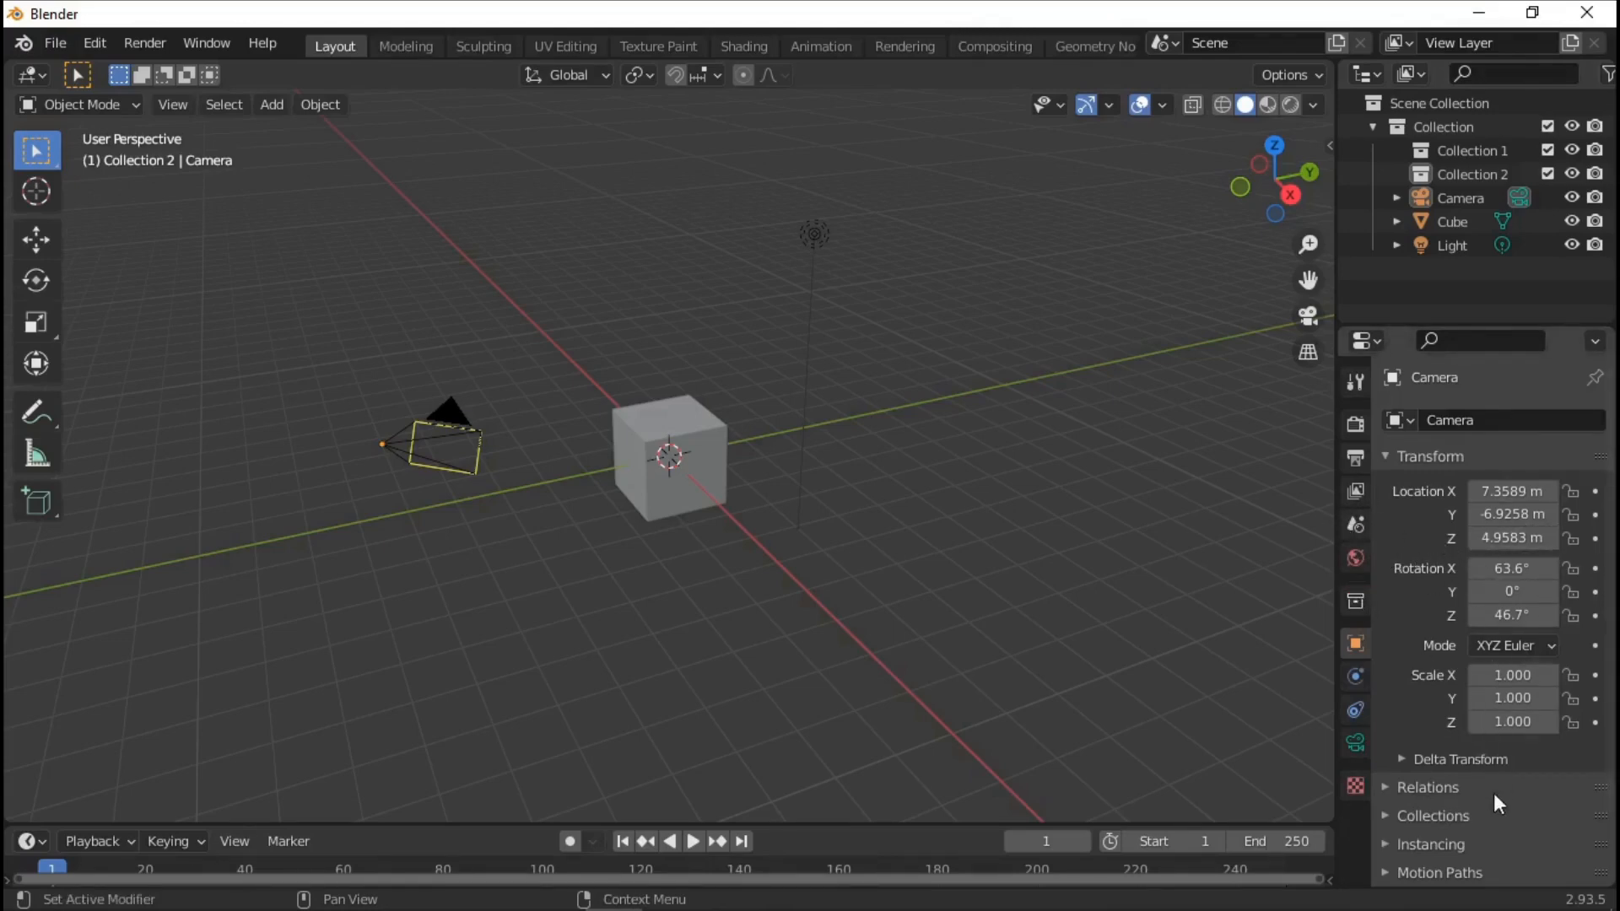
Look through the camera's object properties, including its location, rotation and scale settings
scroll(1494, 760, down, 3)
scroll(1492, 686, up, 2)
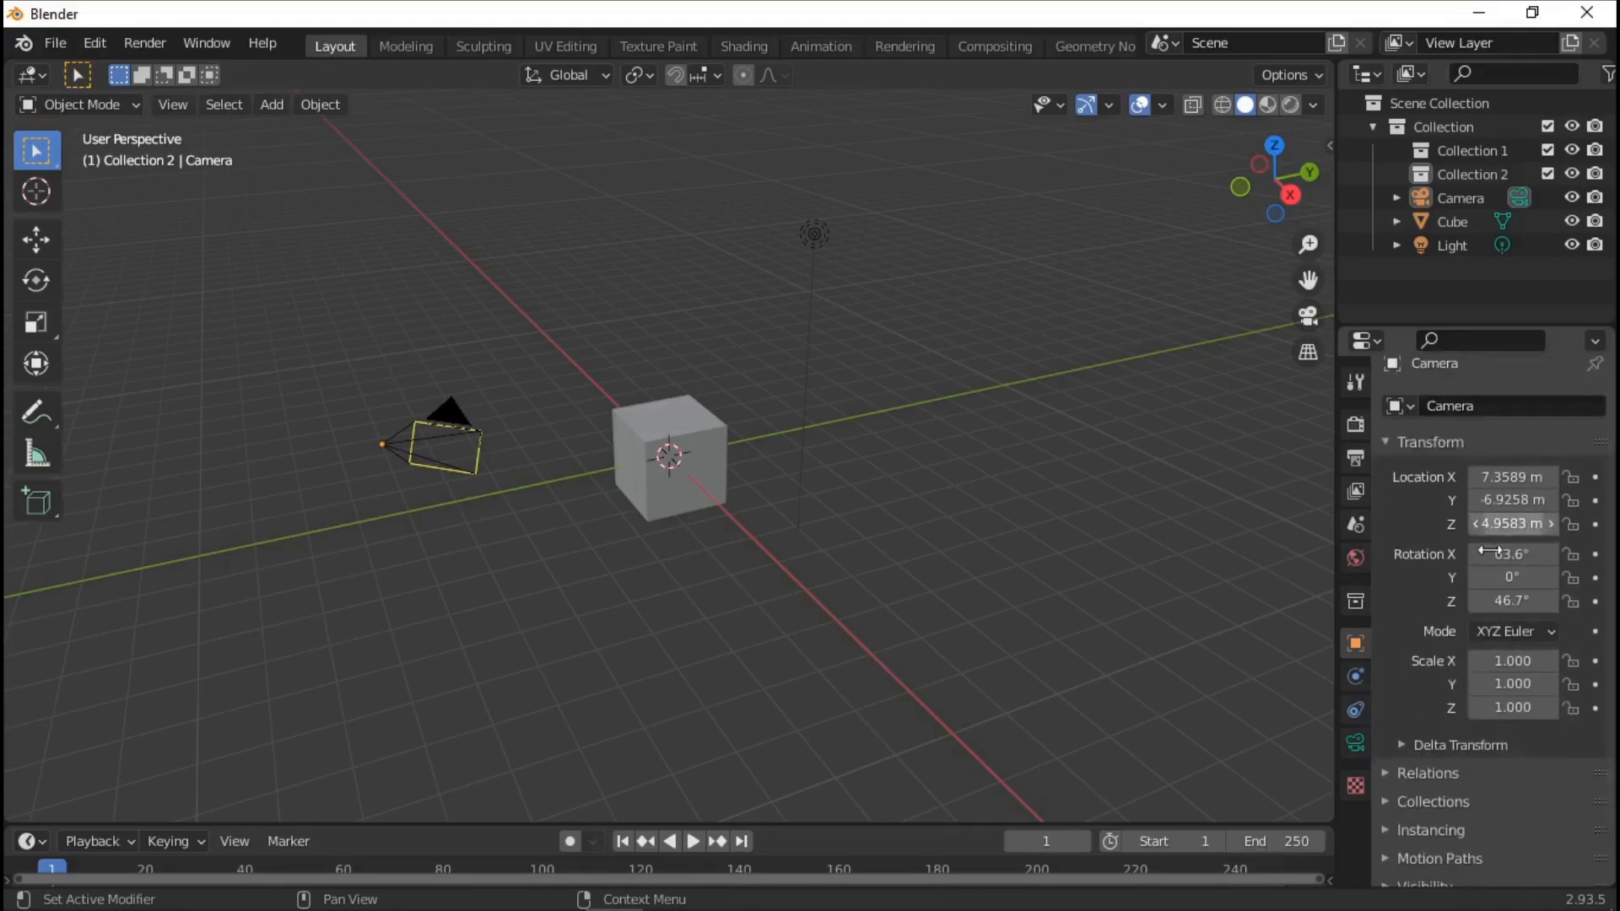
scroll(1519, 535, down, 2)
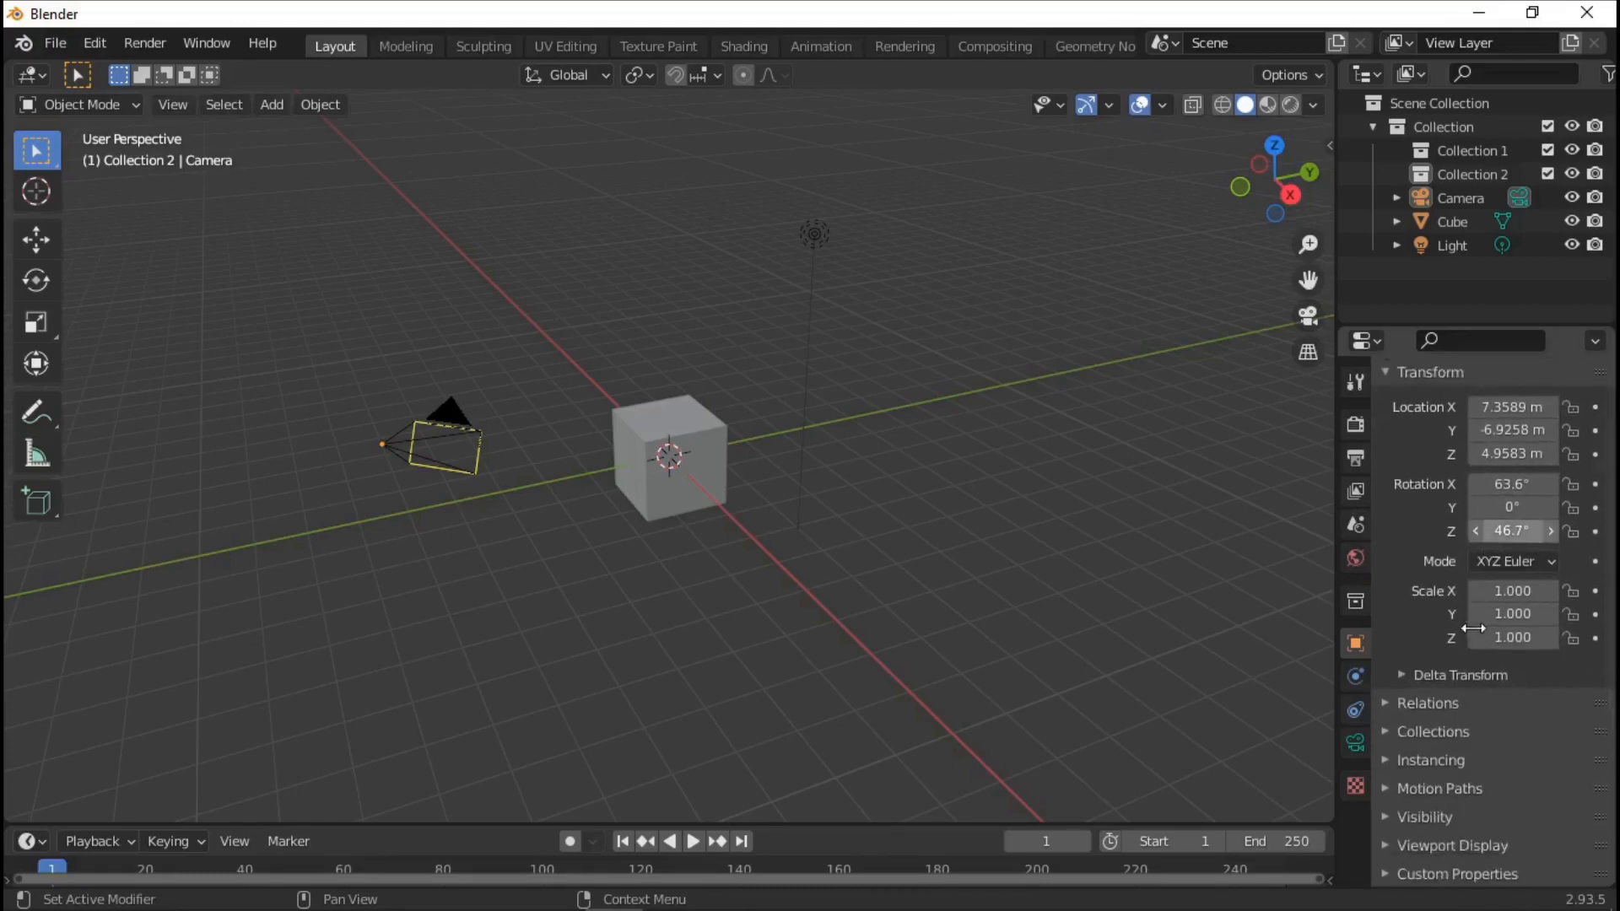
scroll(1493, 582, up, 2)
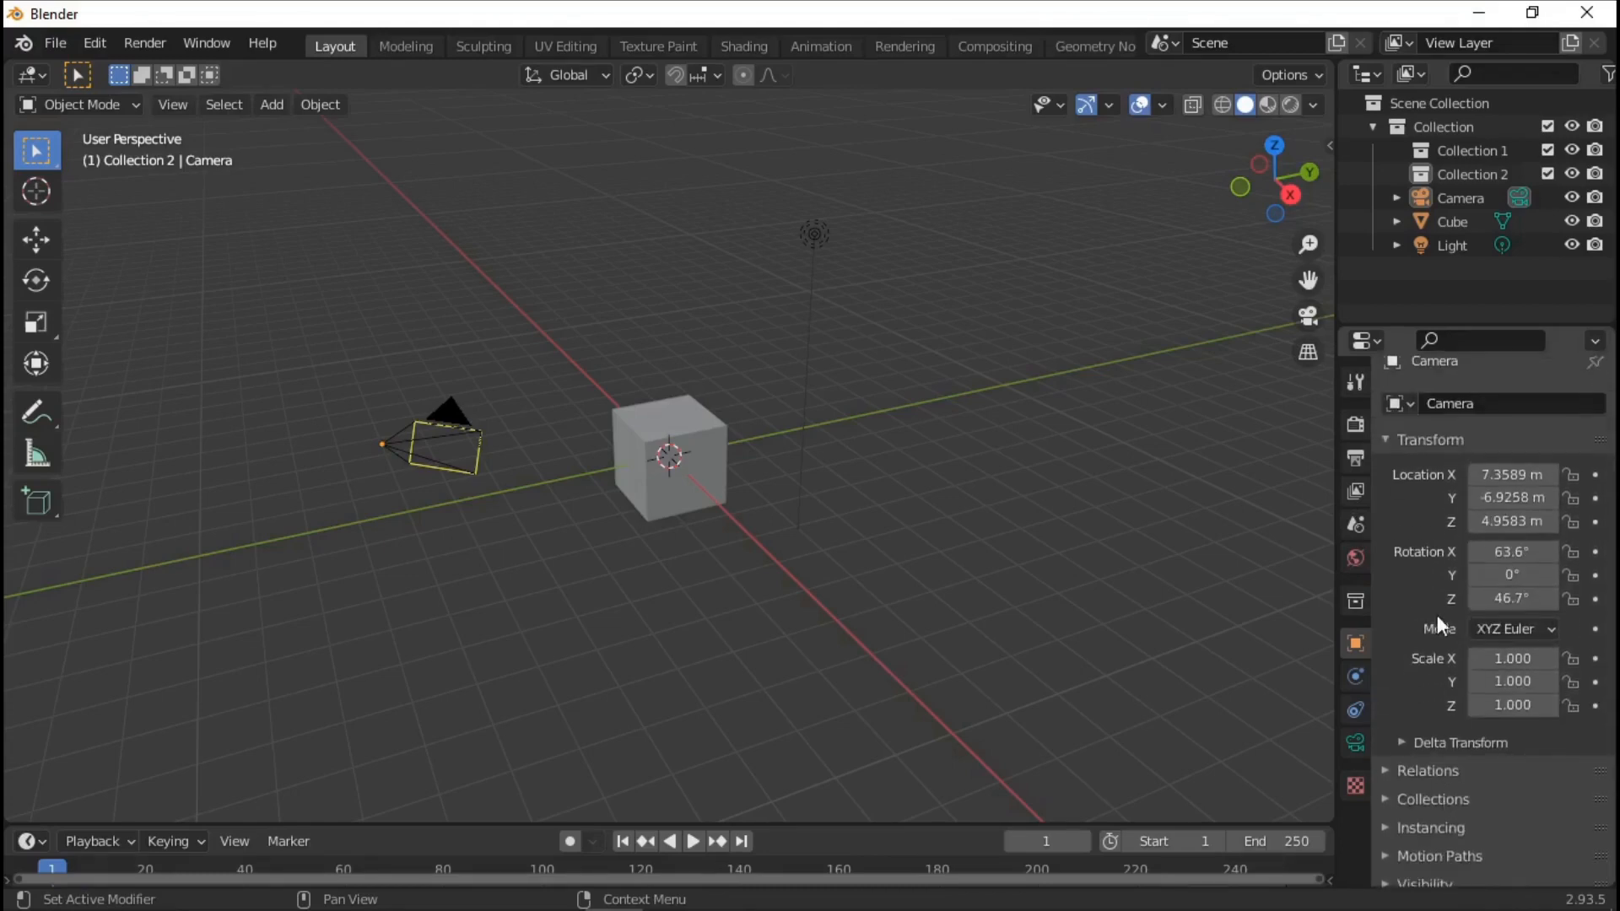
scroll(1418, 540, up, 1)
Look through the active tool, render, output and collection properties in turn
click(1355, 388)
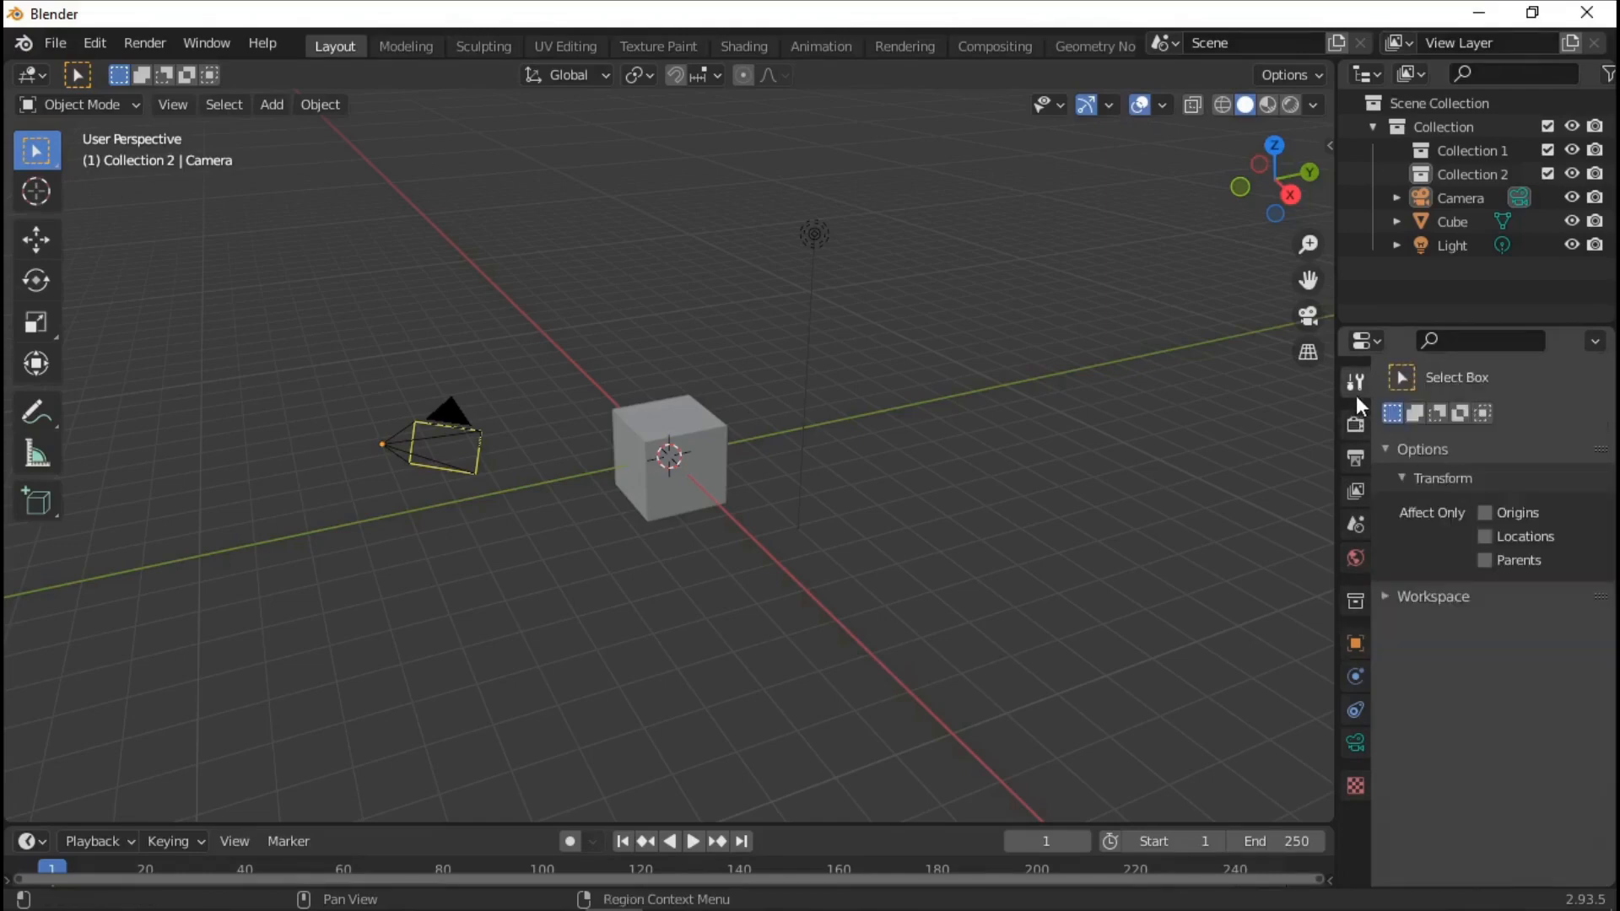
click(1354, 425)
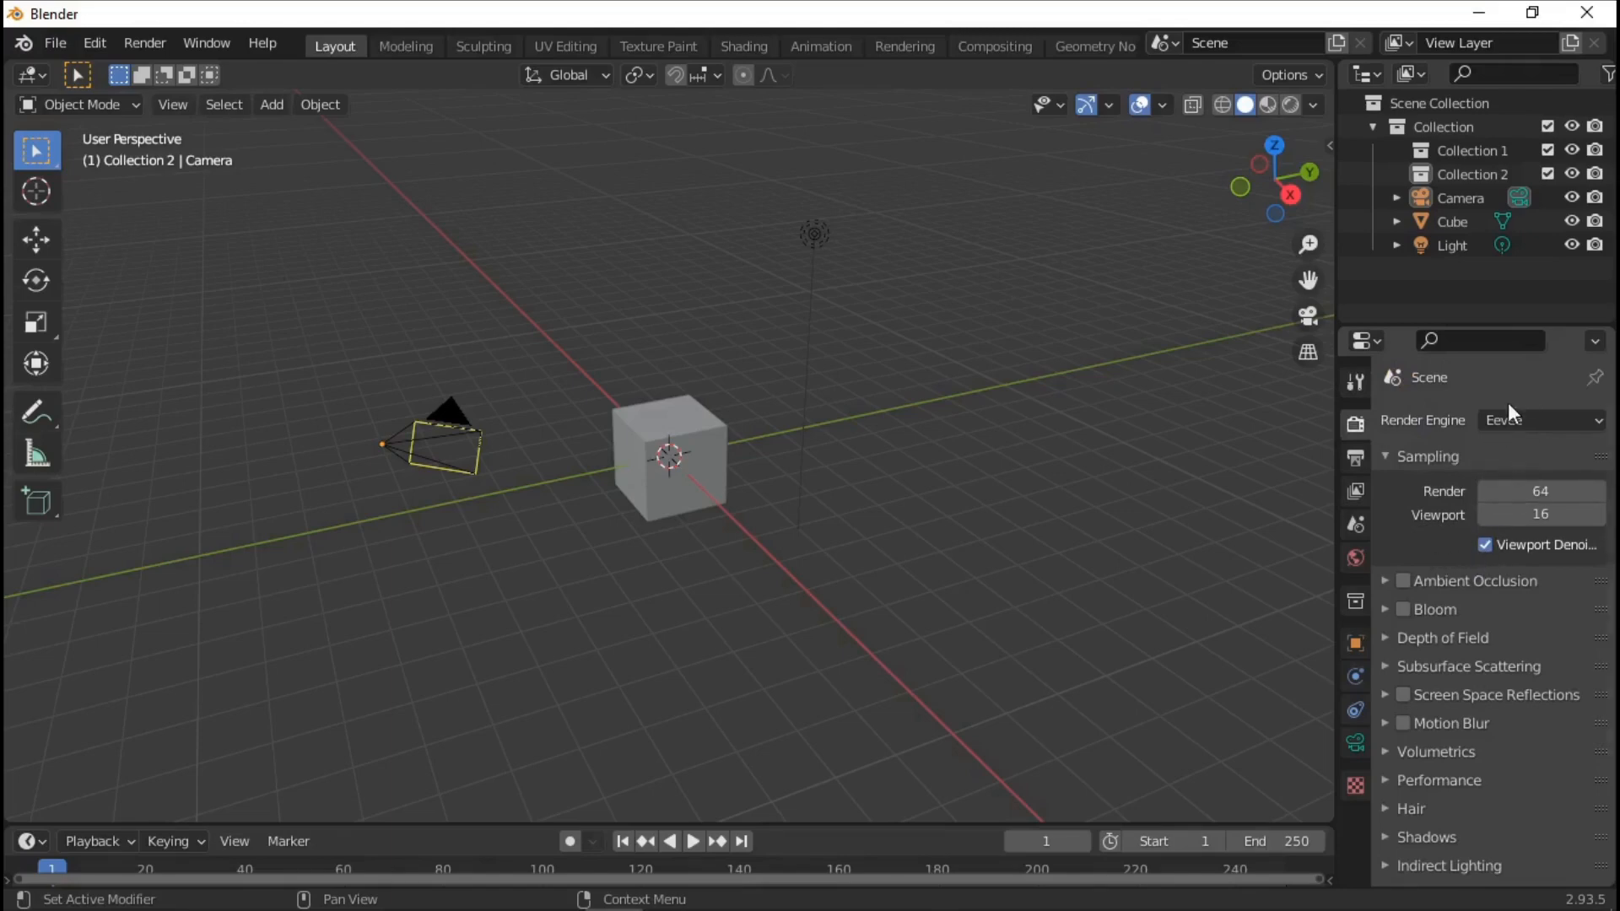
scroll(1514, 427, down, 3)
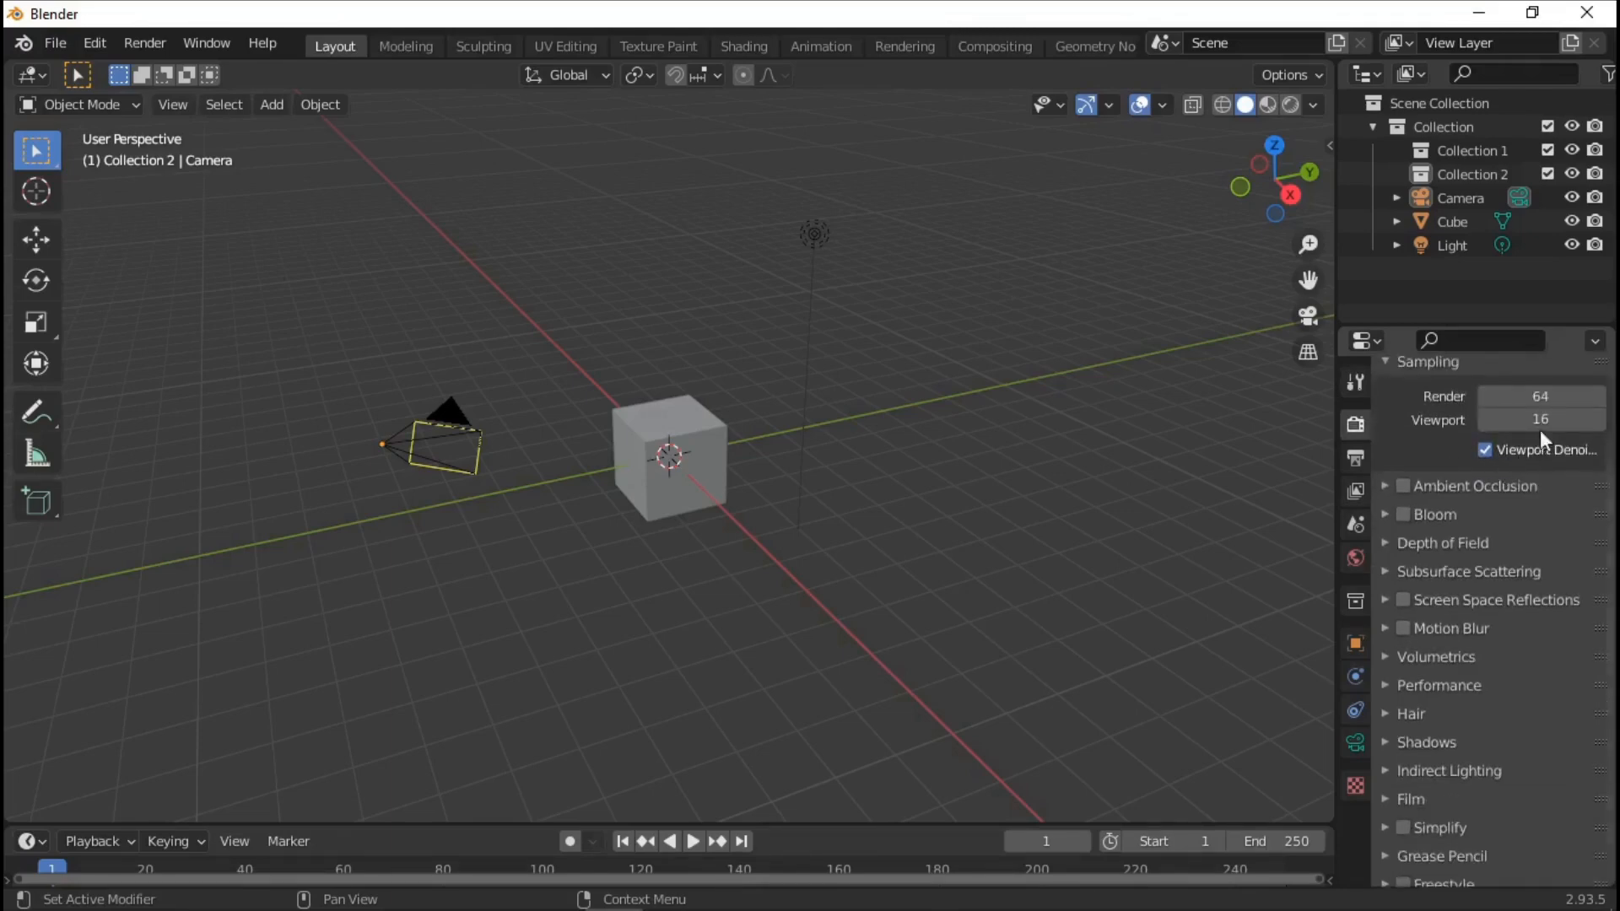
scroll(1528, 573, down, 1)
scroll(1400, 523, up, 4)
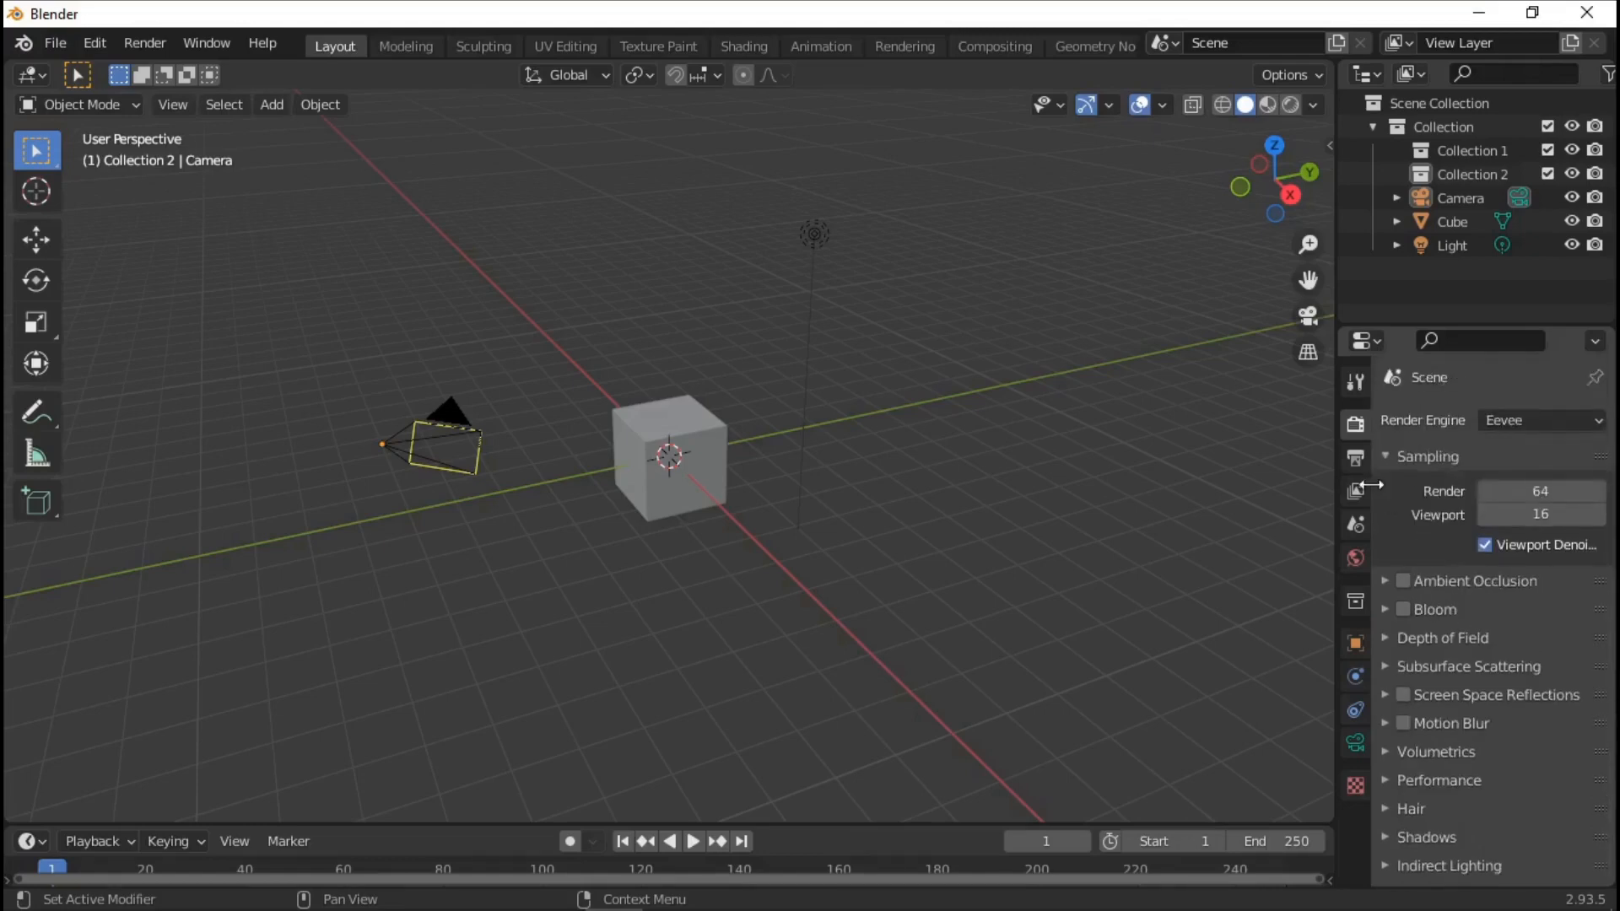
click(1355, 458)
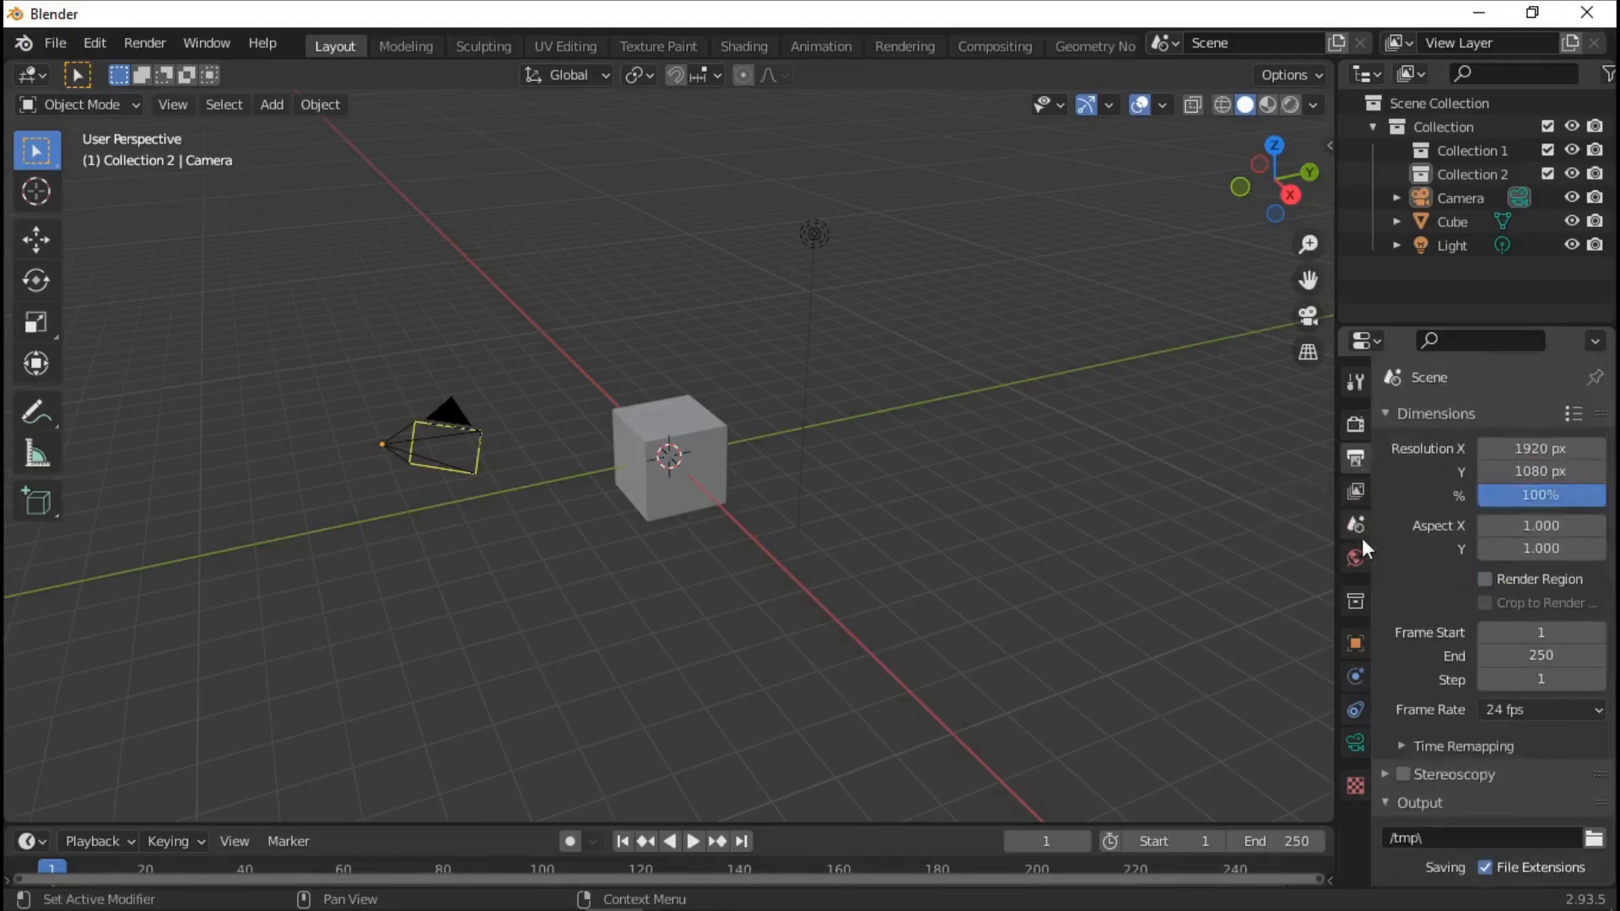
click(1355, 600)
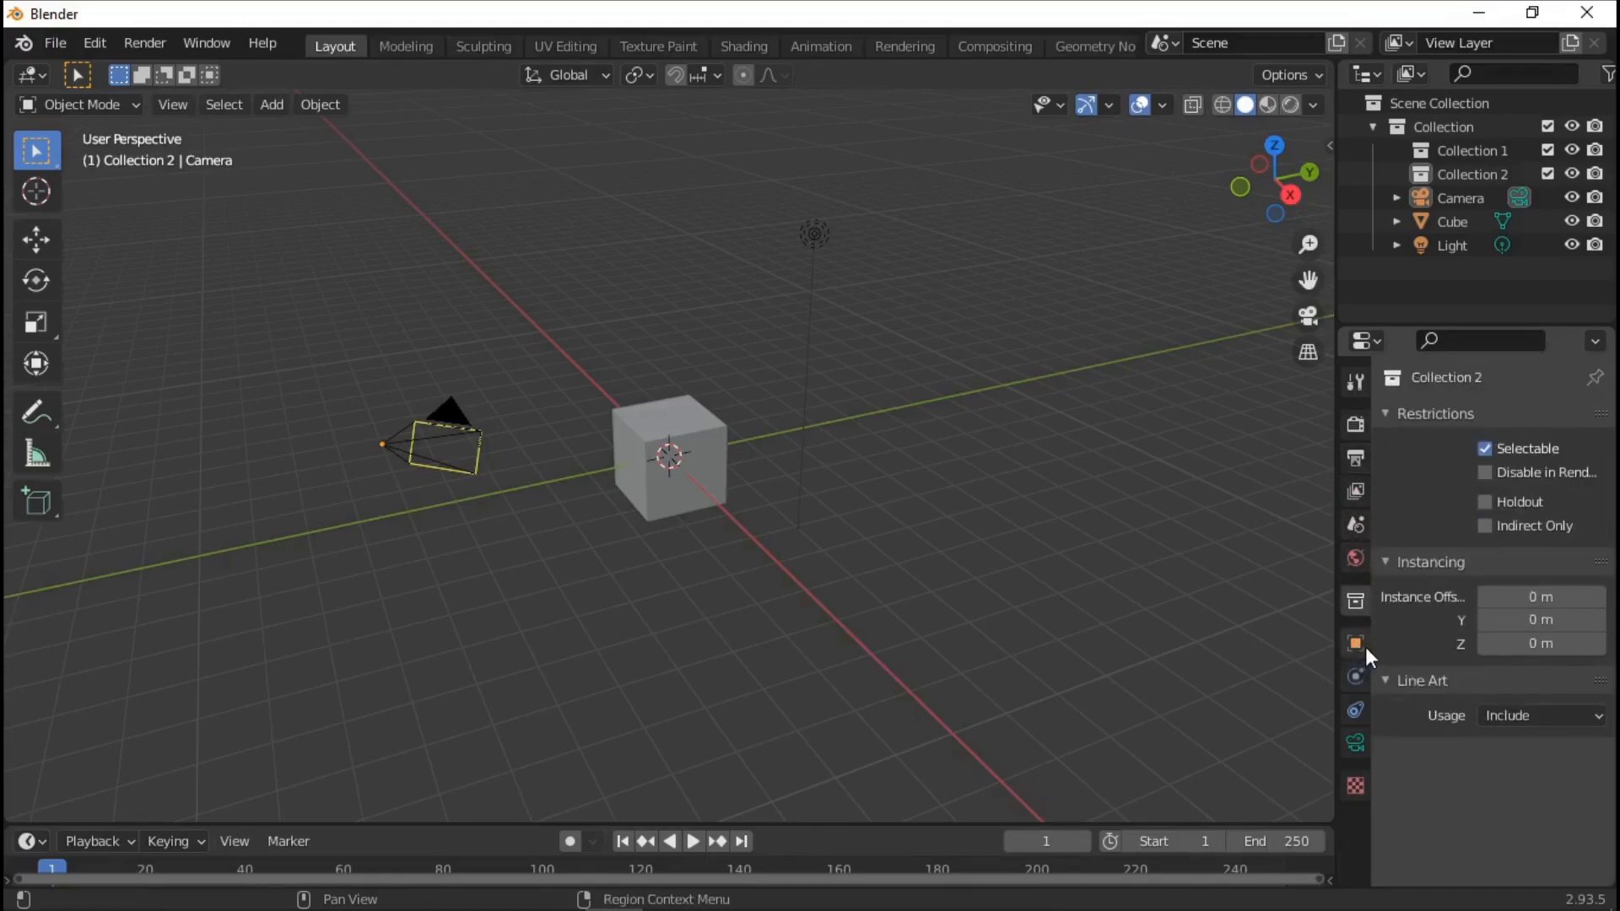
Select the cube and view its modifier properties and the list of modifiers that can be added
click(724, 466)
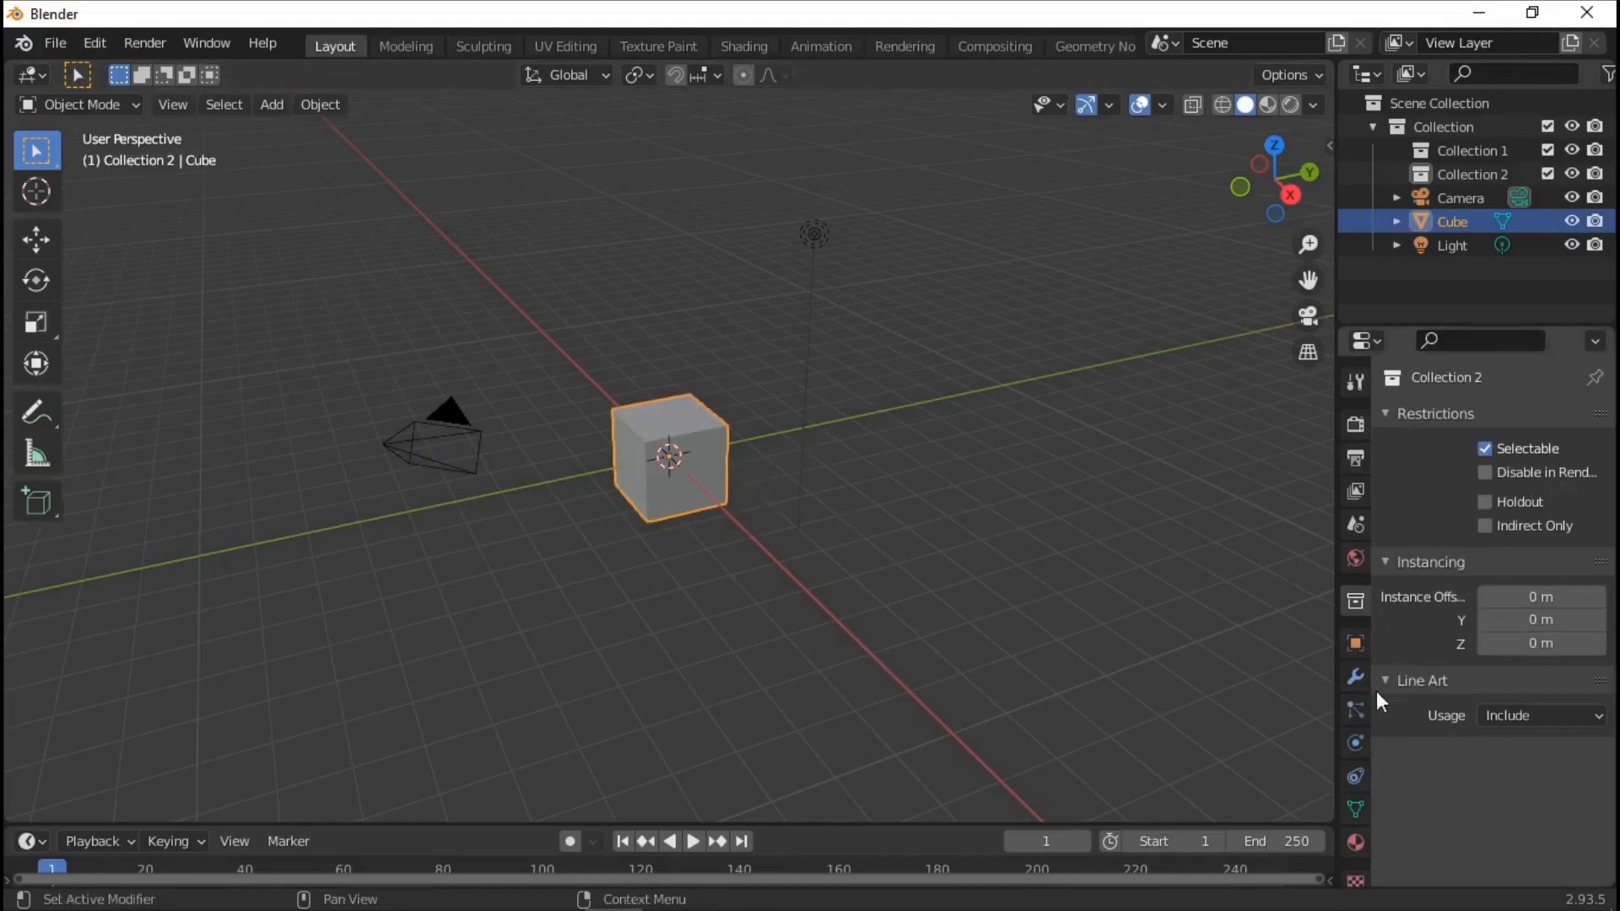
click(1354, 676)
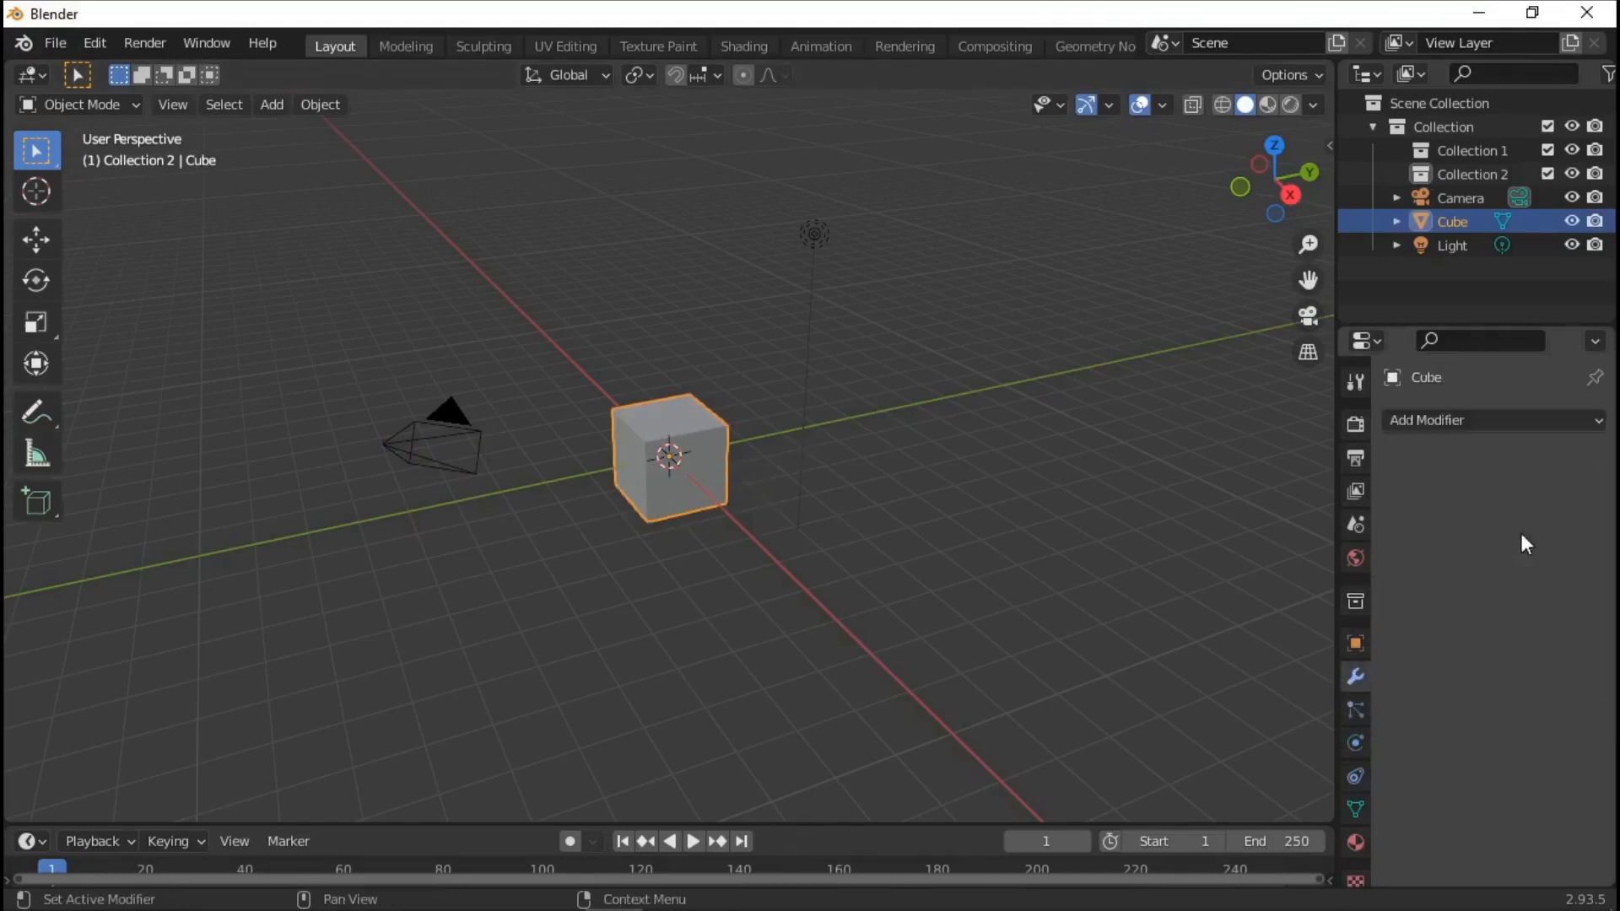
click(1482, 422)
click(1477, 416)
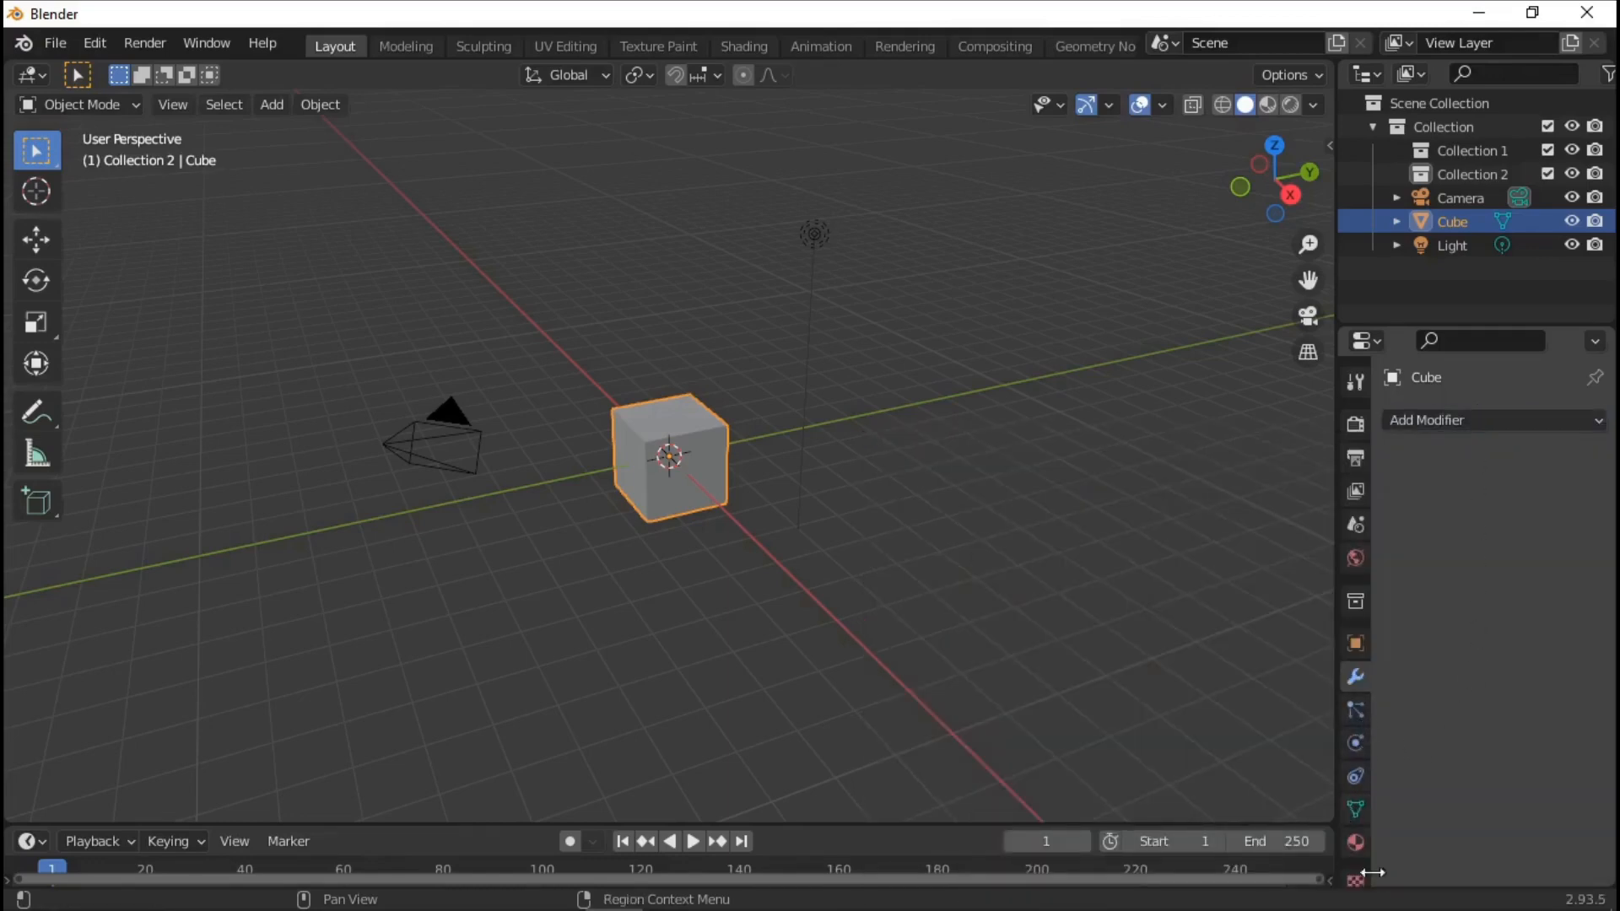
Look through the cube's material properties, from the surface settings down to volume and viewport settings
click(1357, 842)
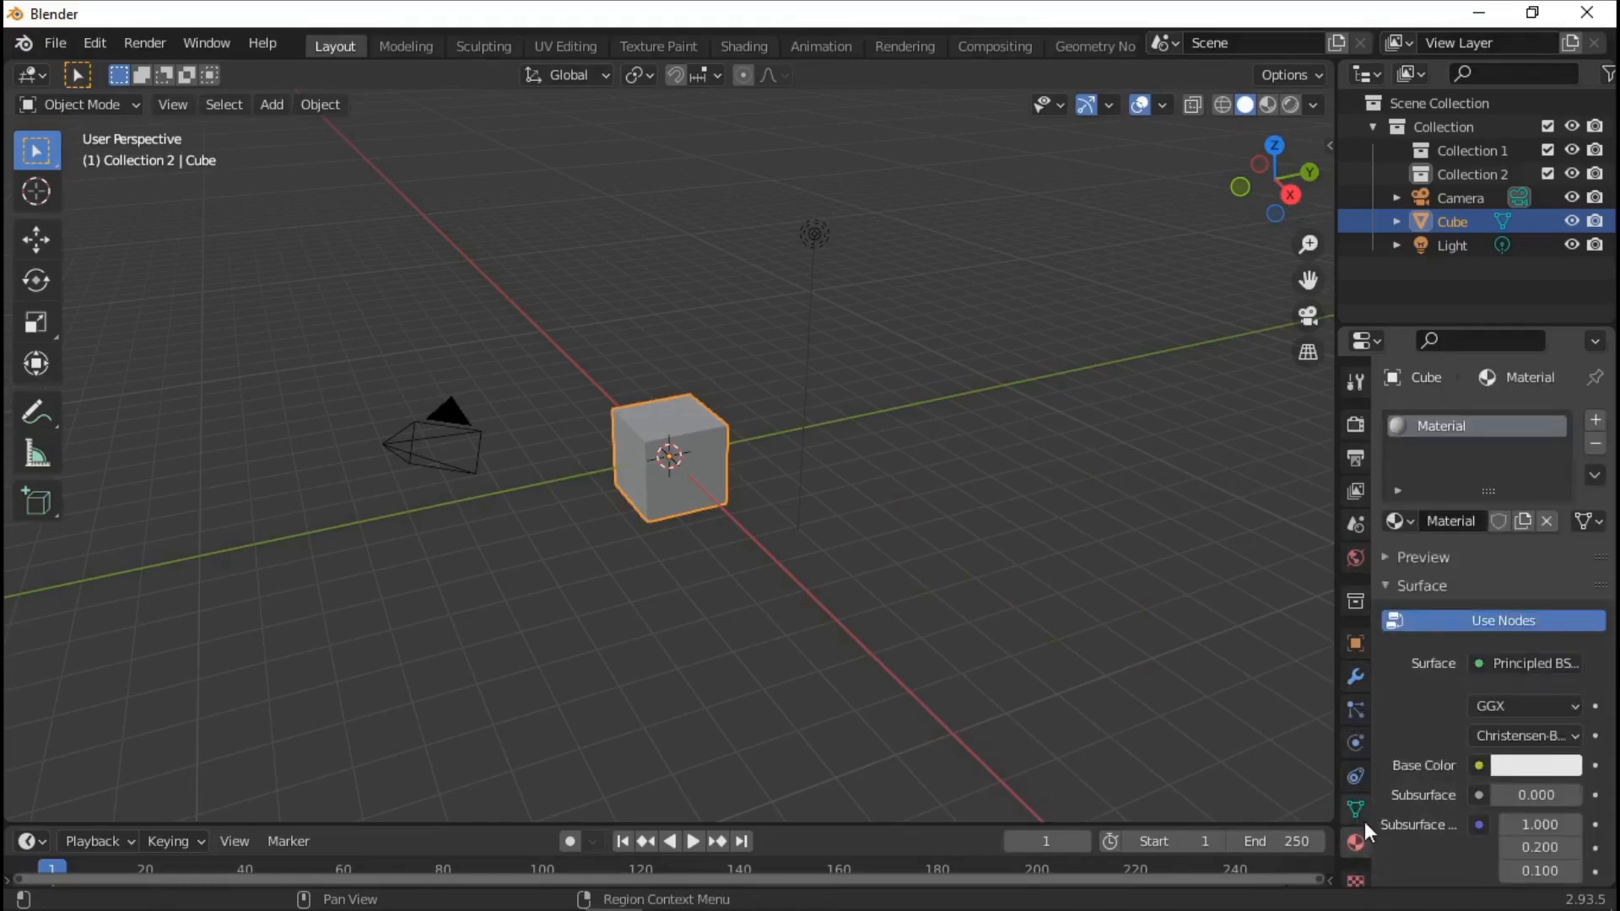
scroll(1365, 822, down, 1)
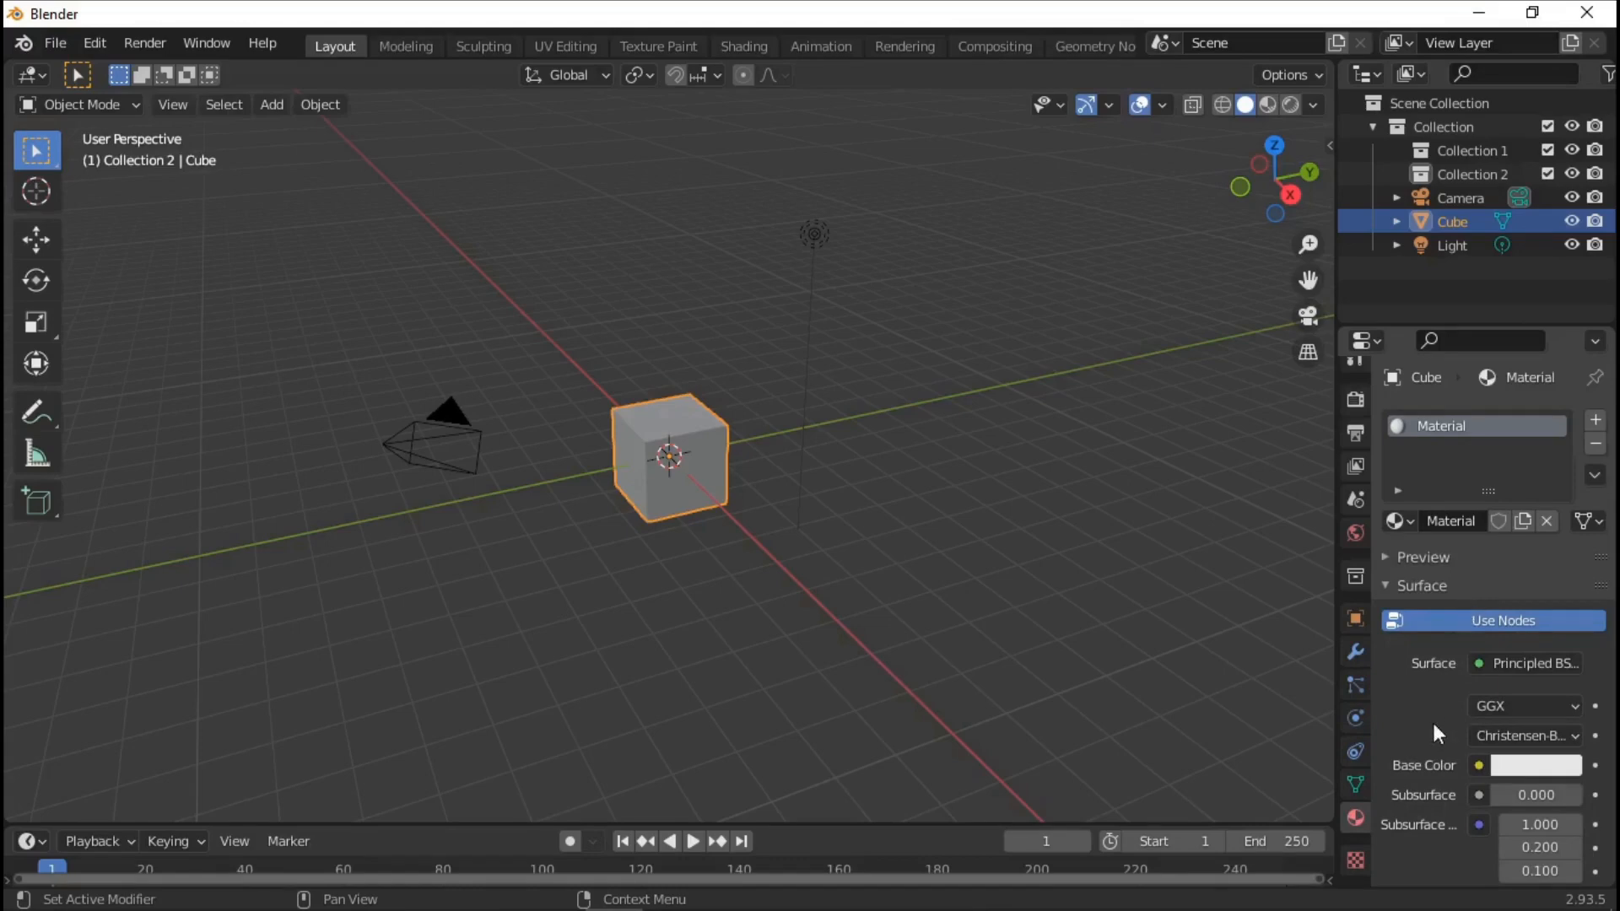
scroll(1439, 705, down, 5)
scroll(1438, 699, down, 15)
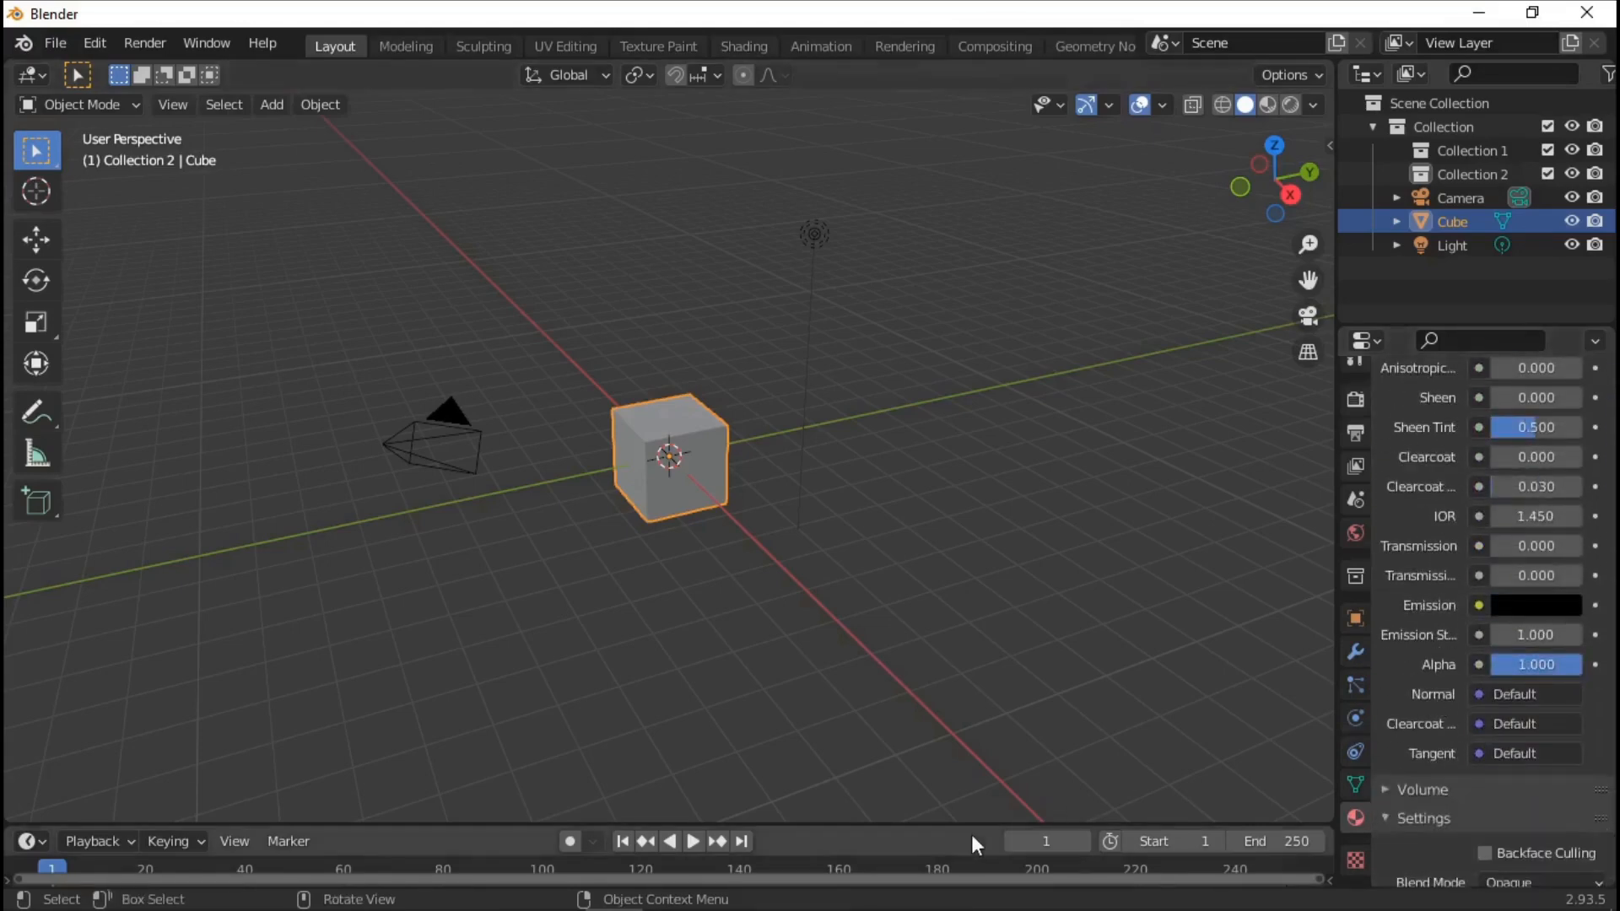
Enlarge the timeline area, try forward and reverse playback, and return to frame 1
drag(724, 820, 714, 719)
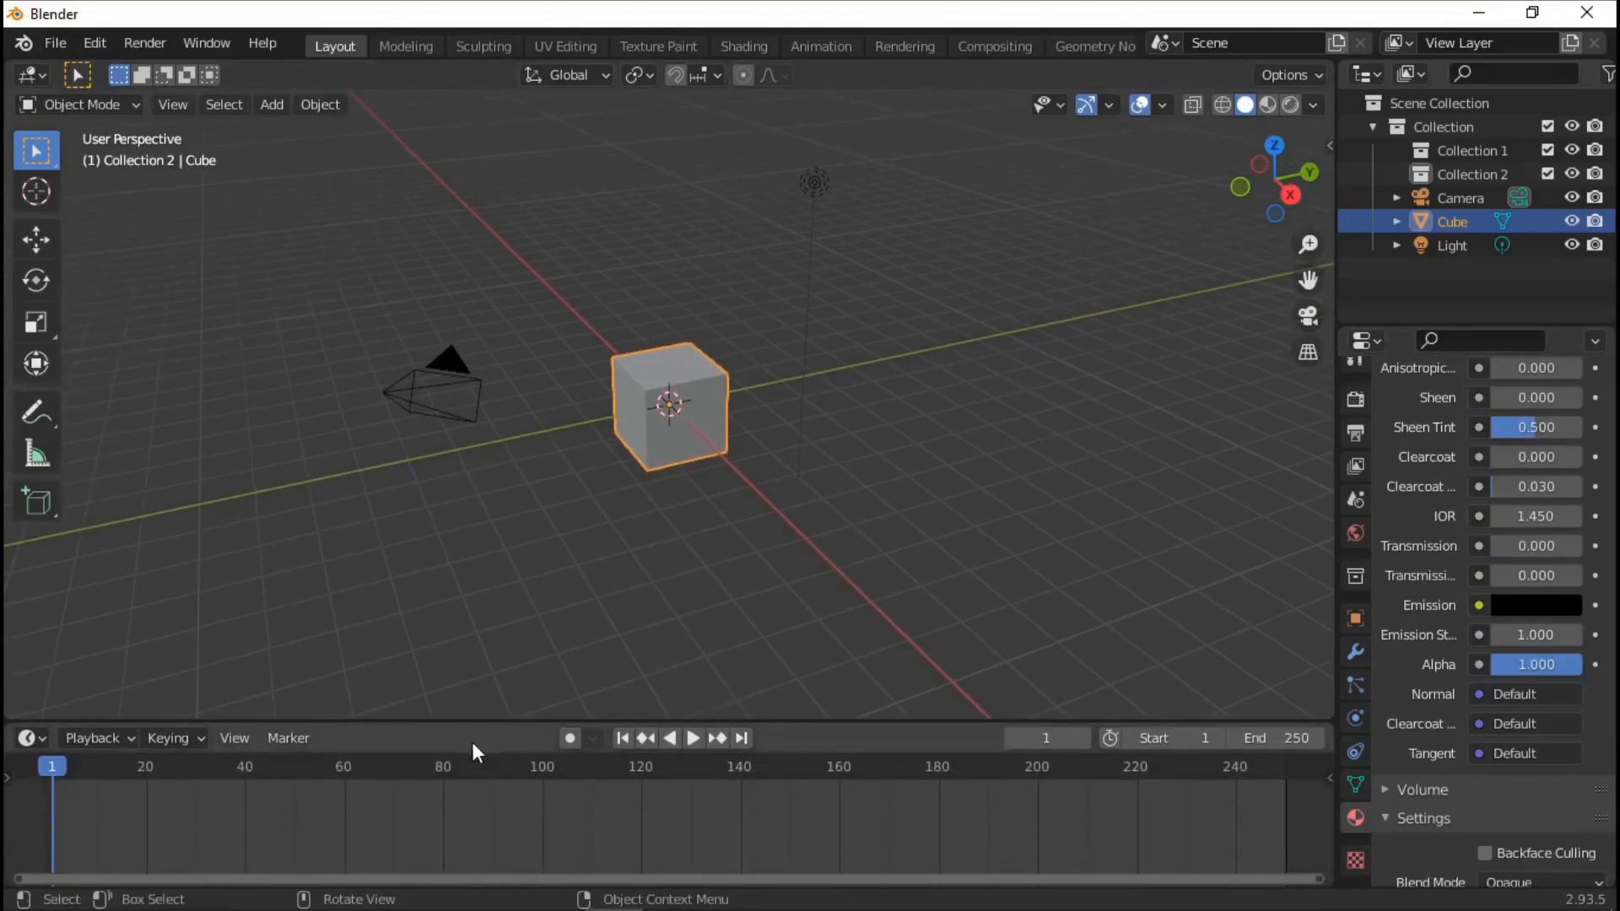
click(701, 742)
click(680, 740)
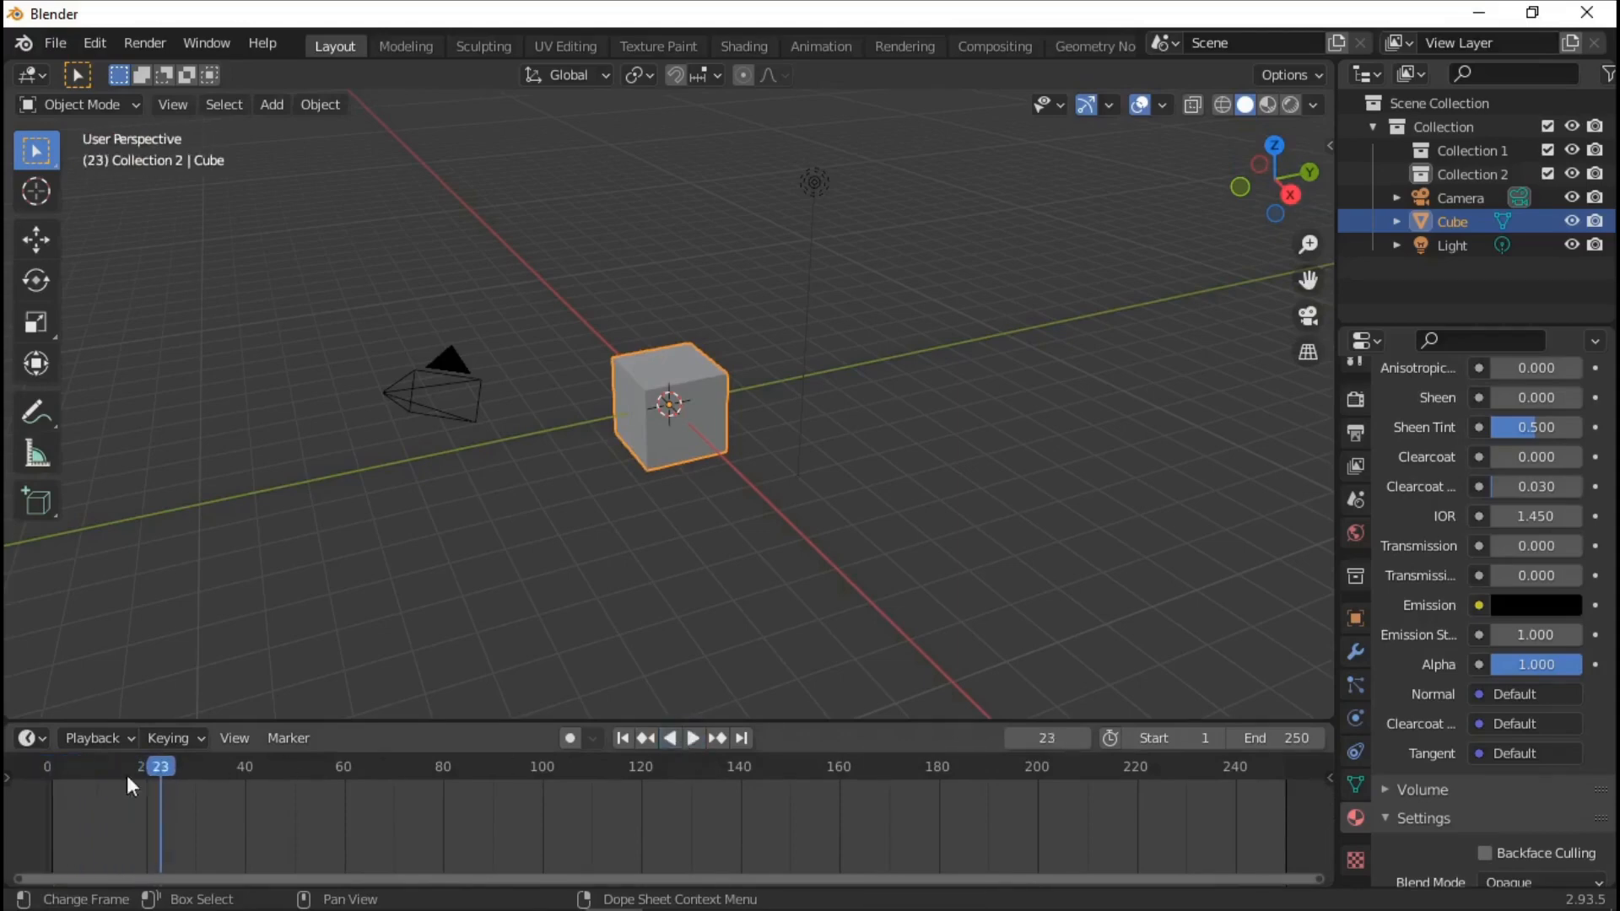
click(624, 738)
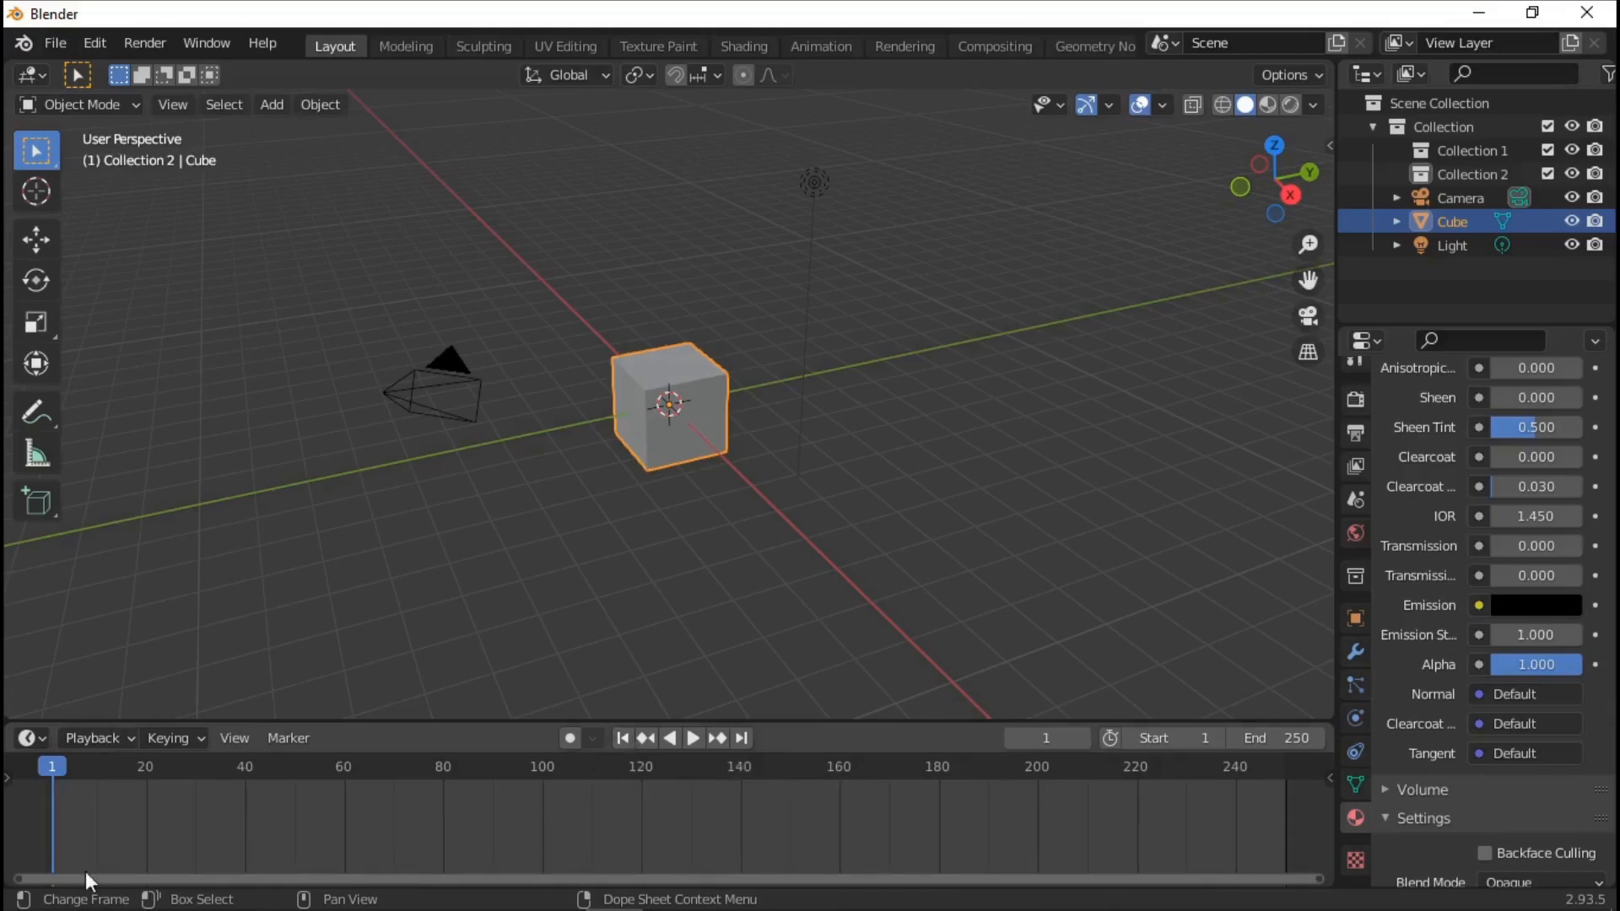
Change the timeline area to the Dope Sheet editor and move its playhead to frame 28
click(30, 743)
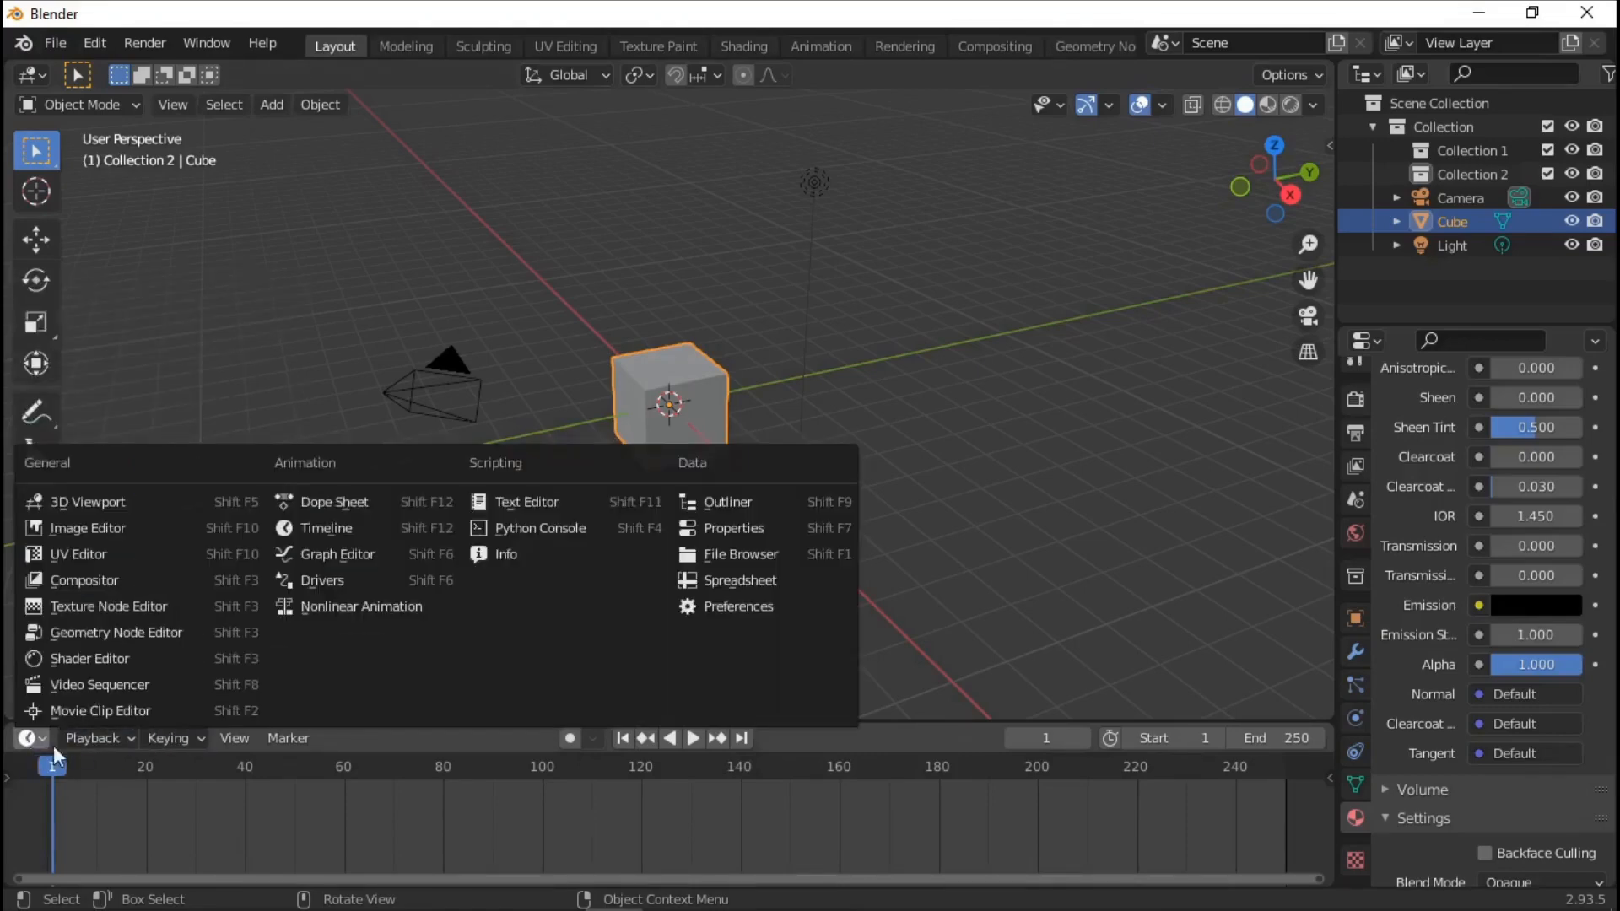
click(93, 738)
click(31, 738)
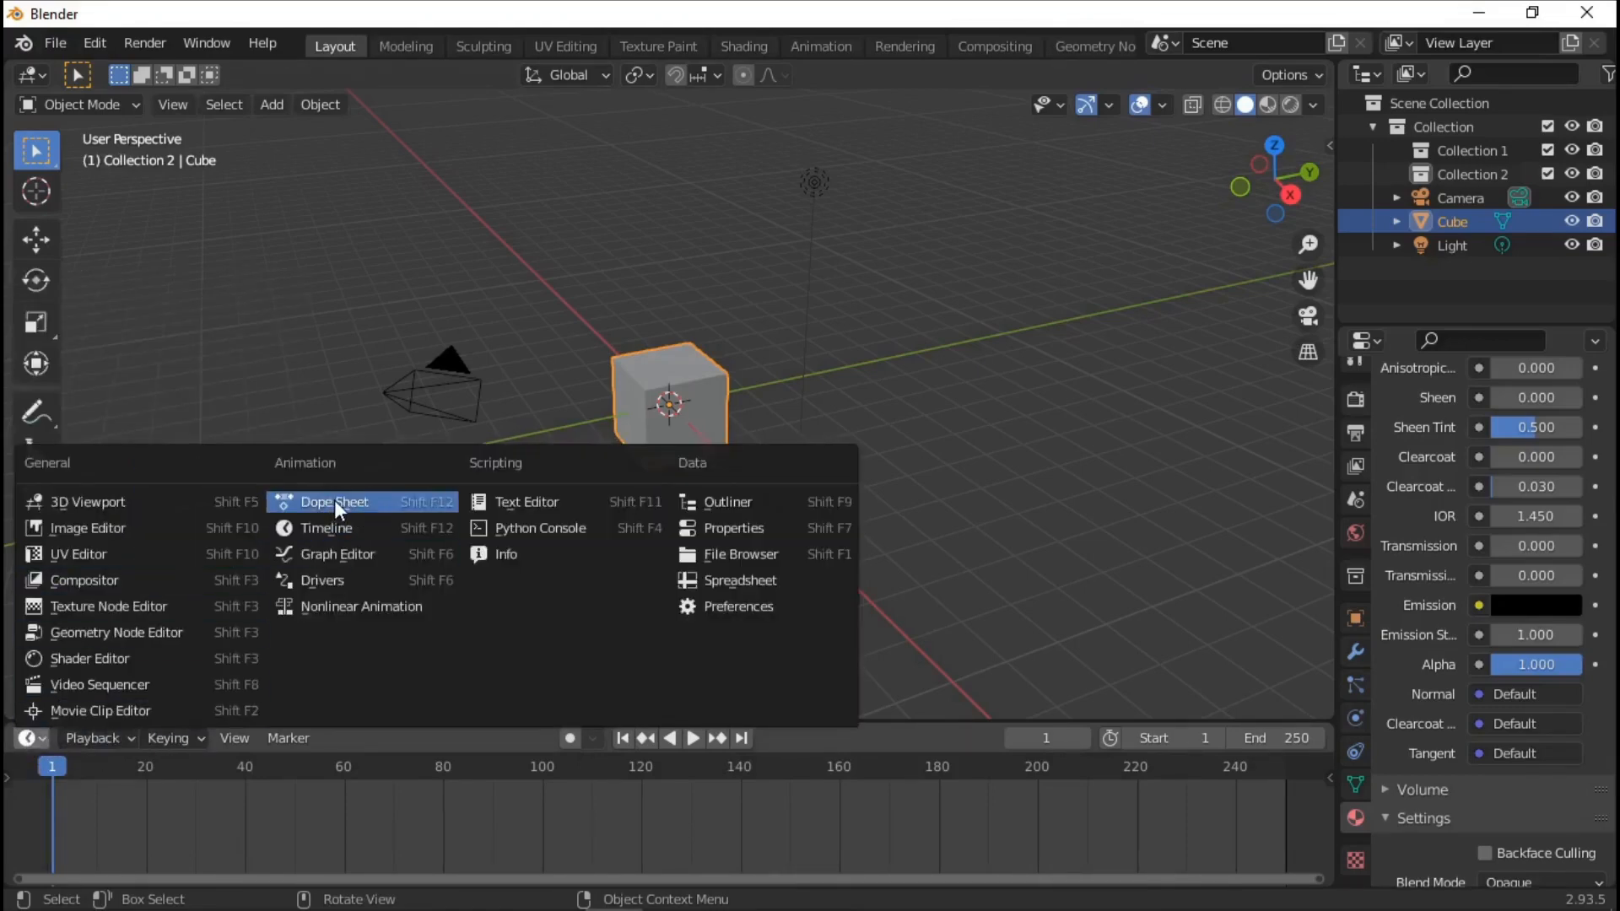
click(376, 505)
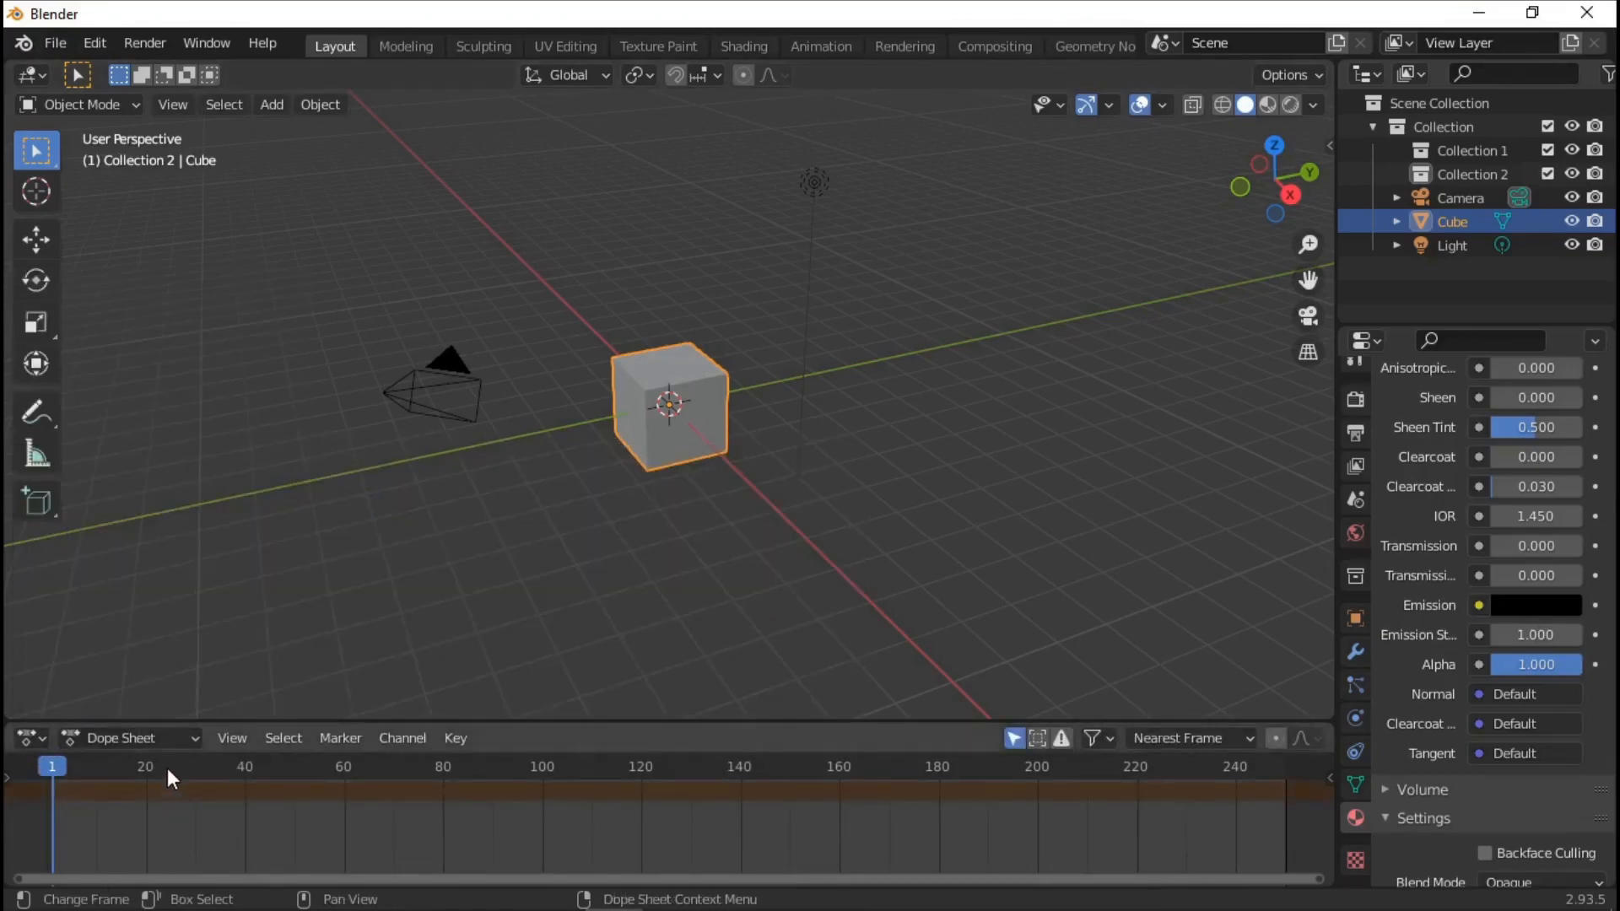
click(59, 771)
drag(62, 777, 186, 778)
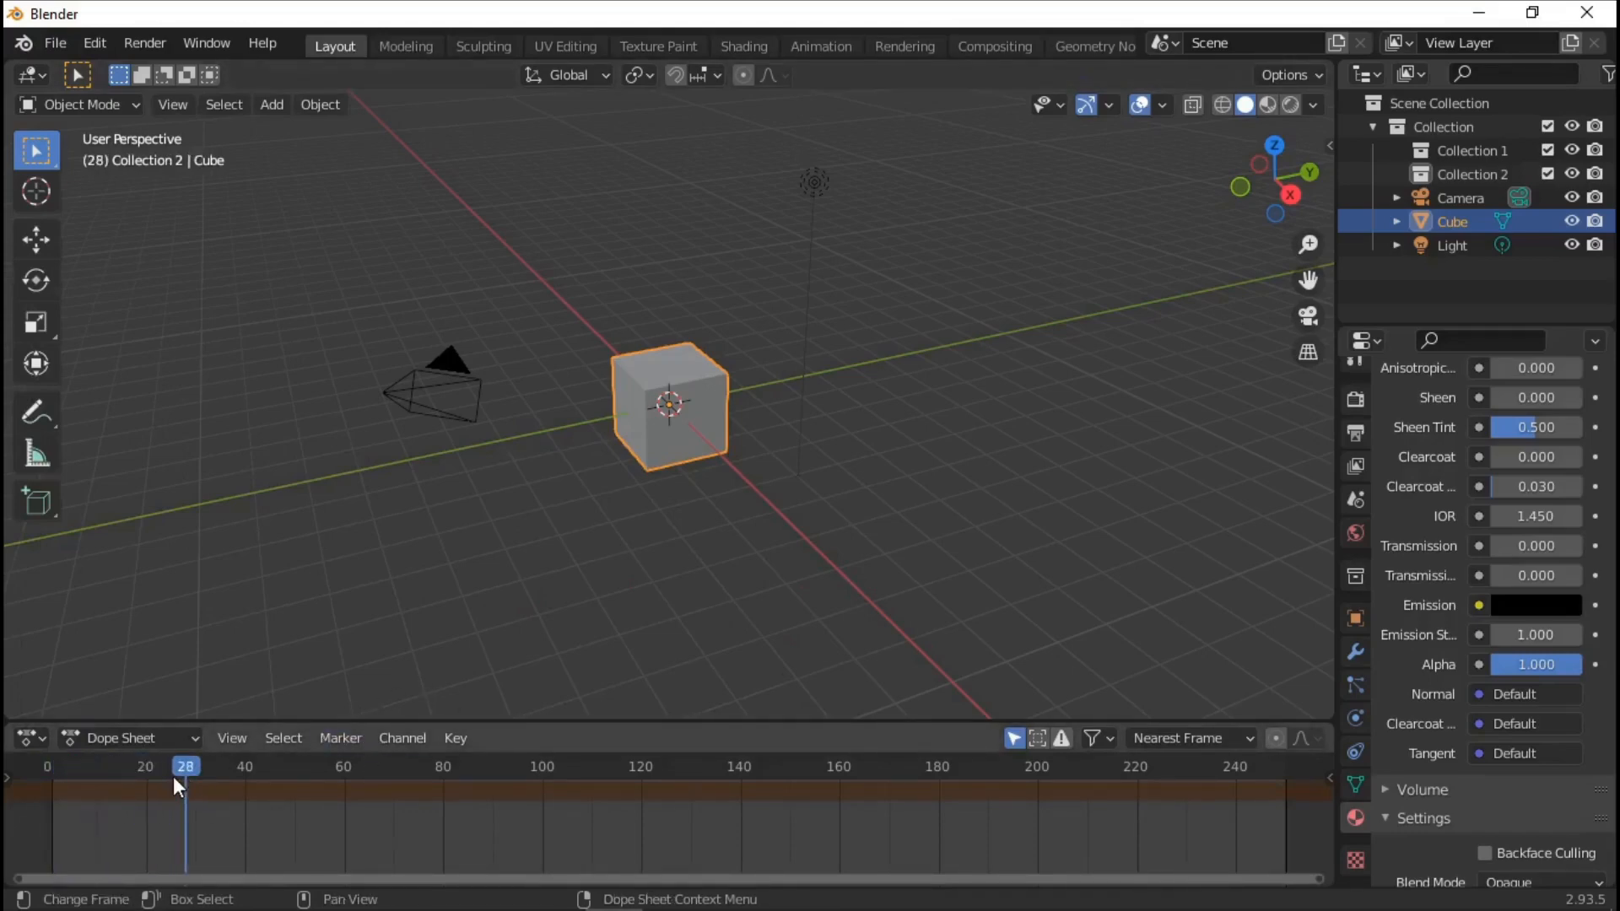
Change the Dope Sheet area back to the Timeline and move the current frame to 53 and back to 13
click(28, 736)
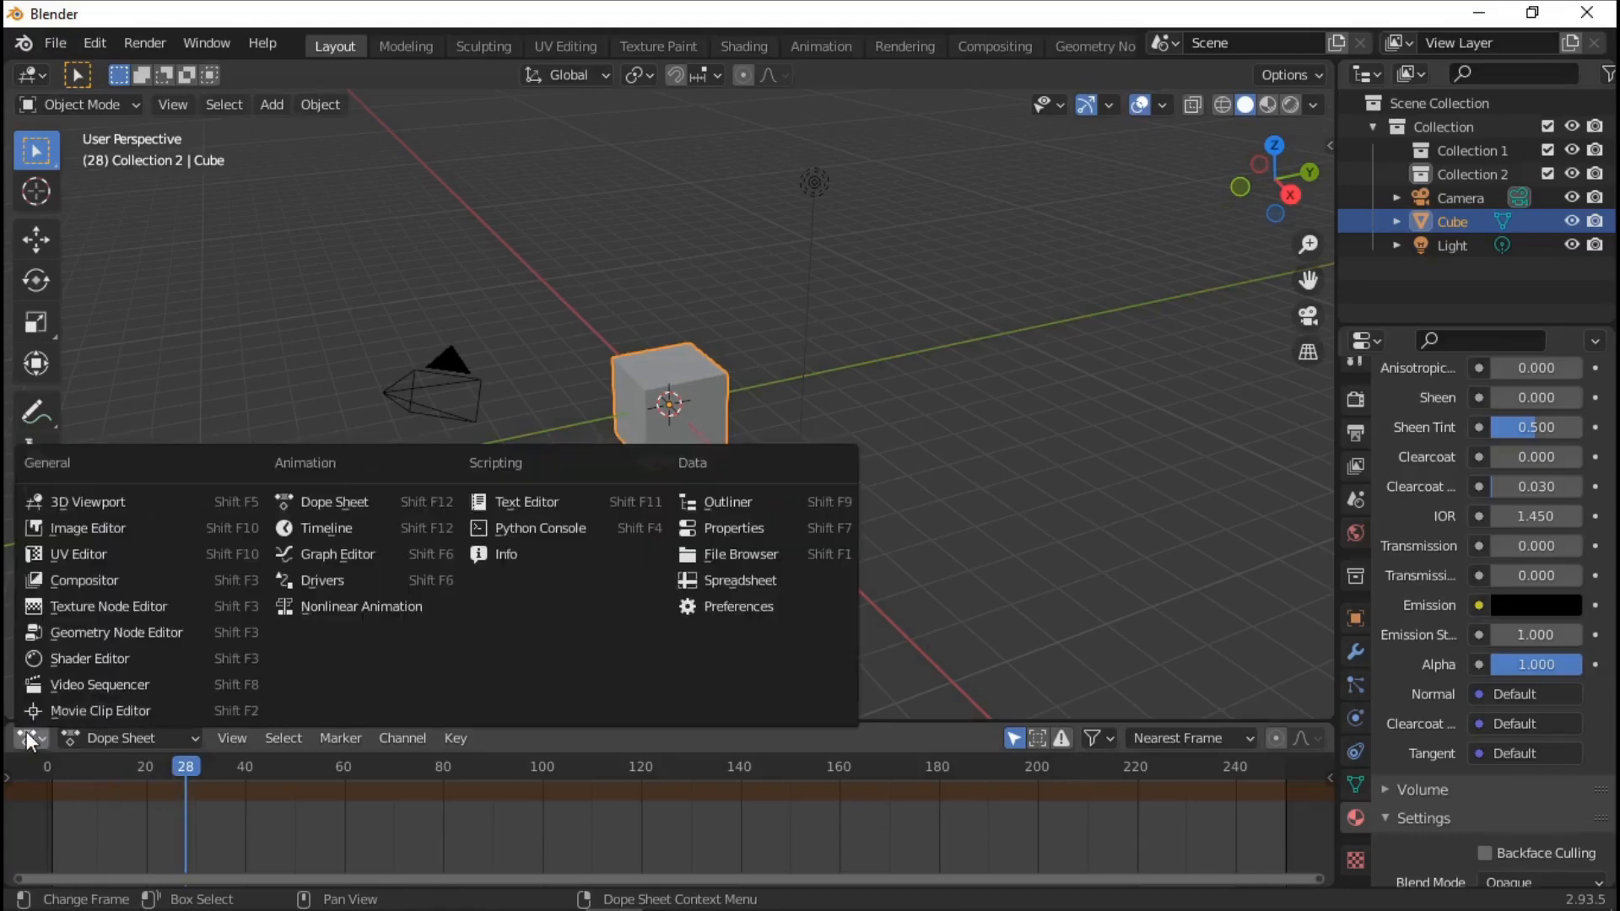
click(348, 525)
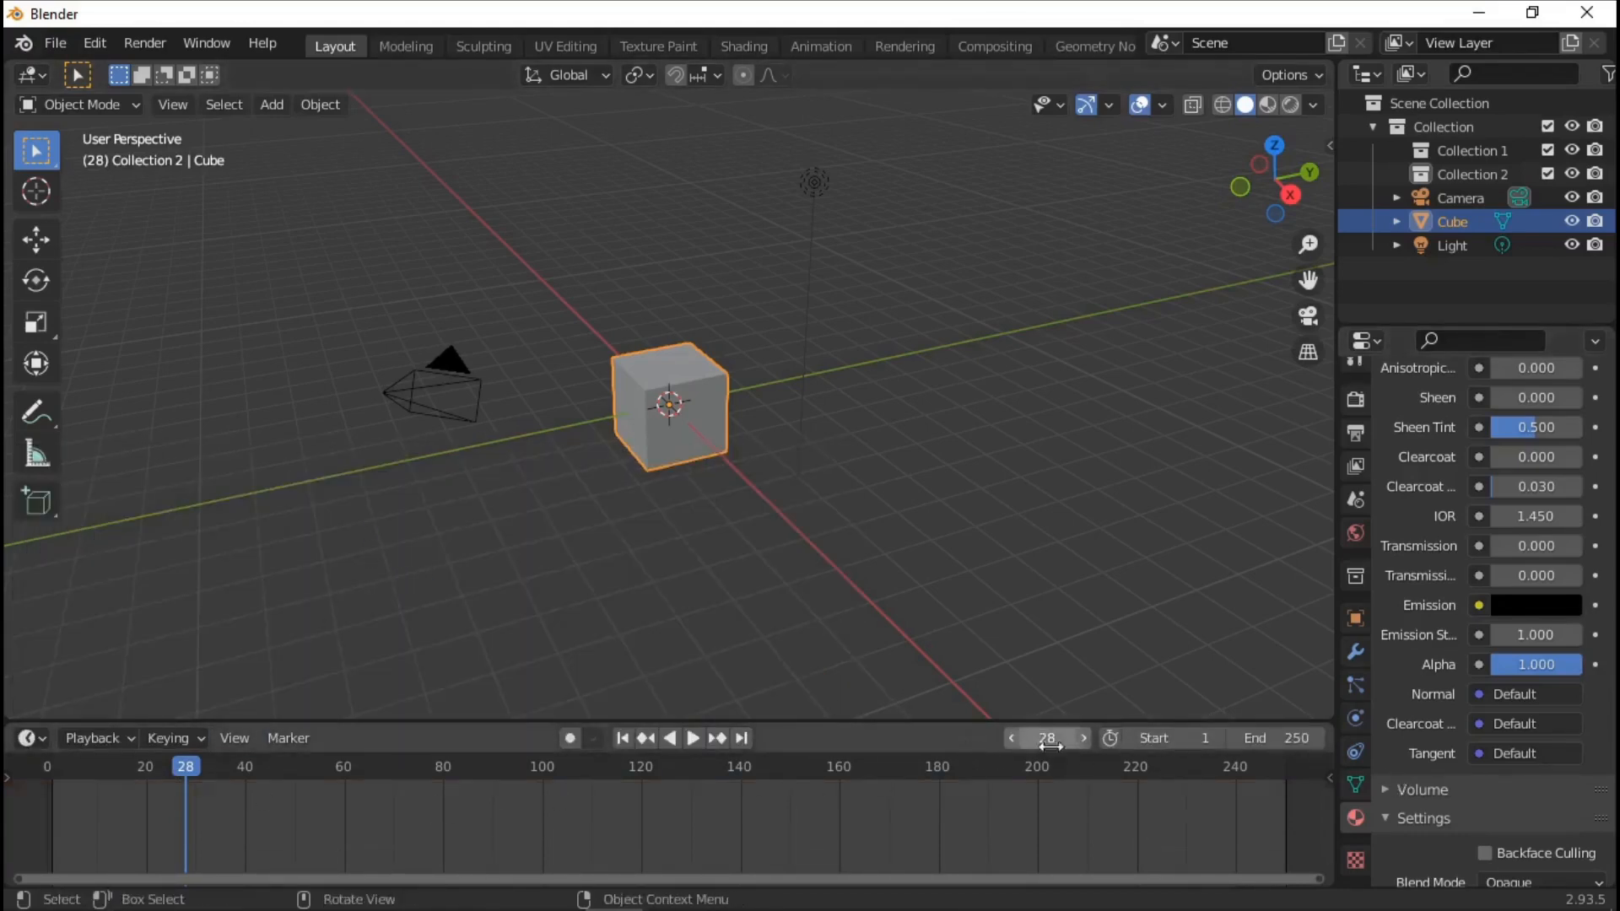
drag(1045, 739, 1126, 740)
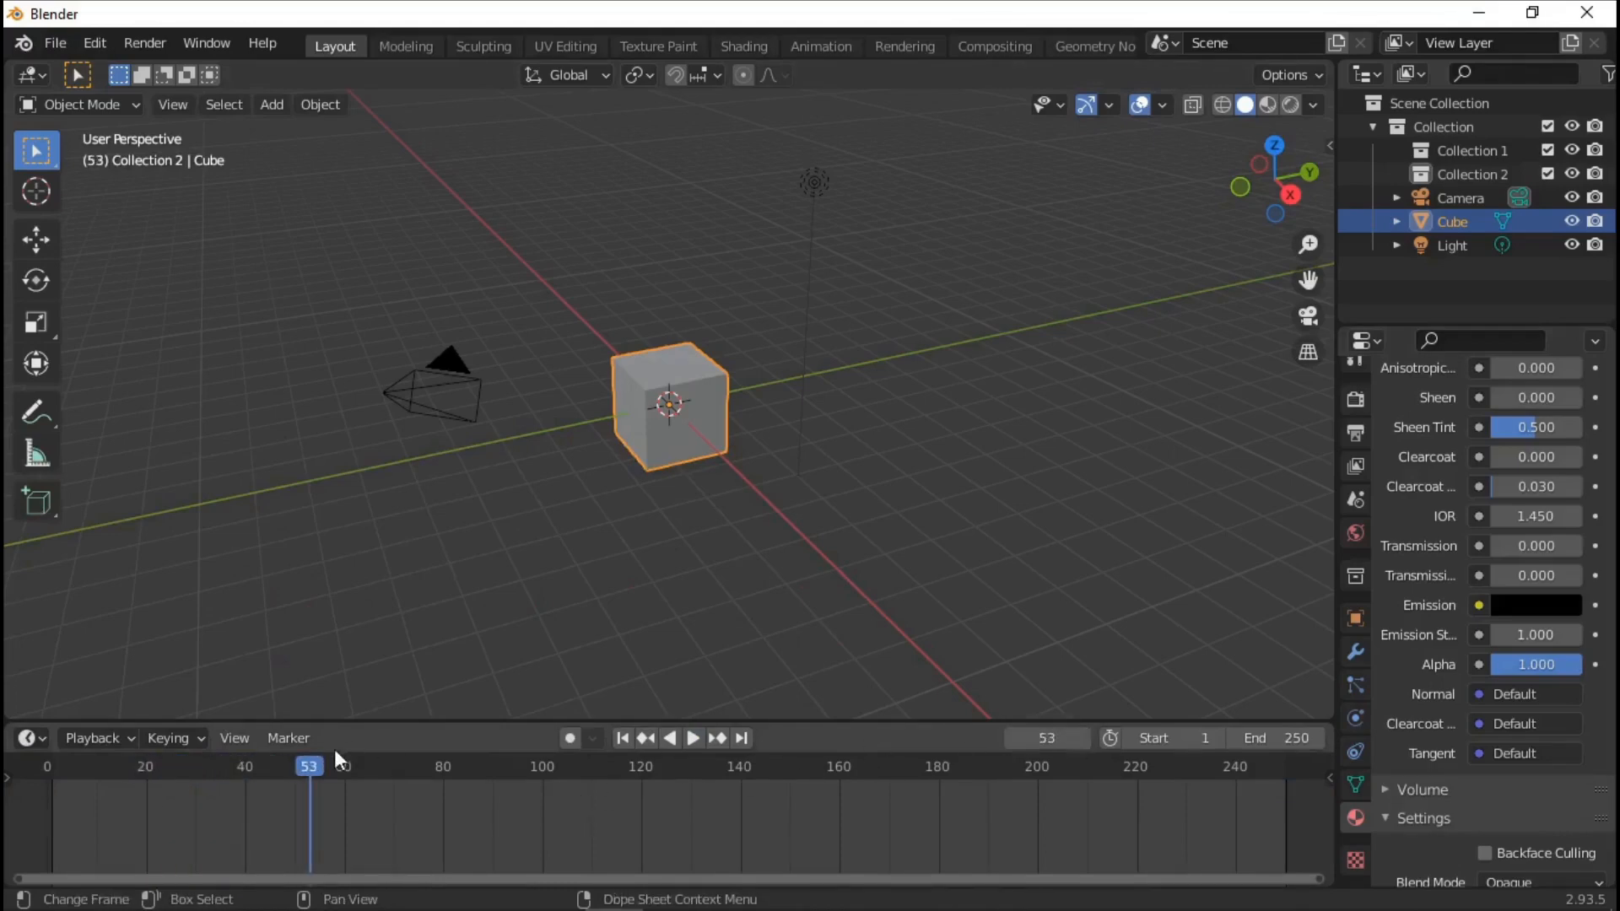
drag(307, 766, 111, 789)
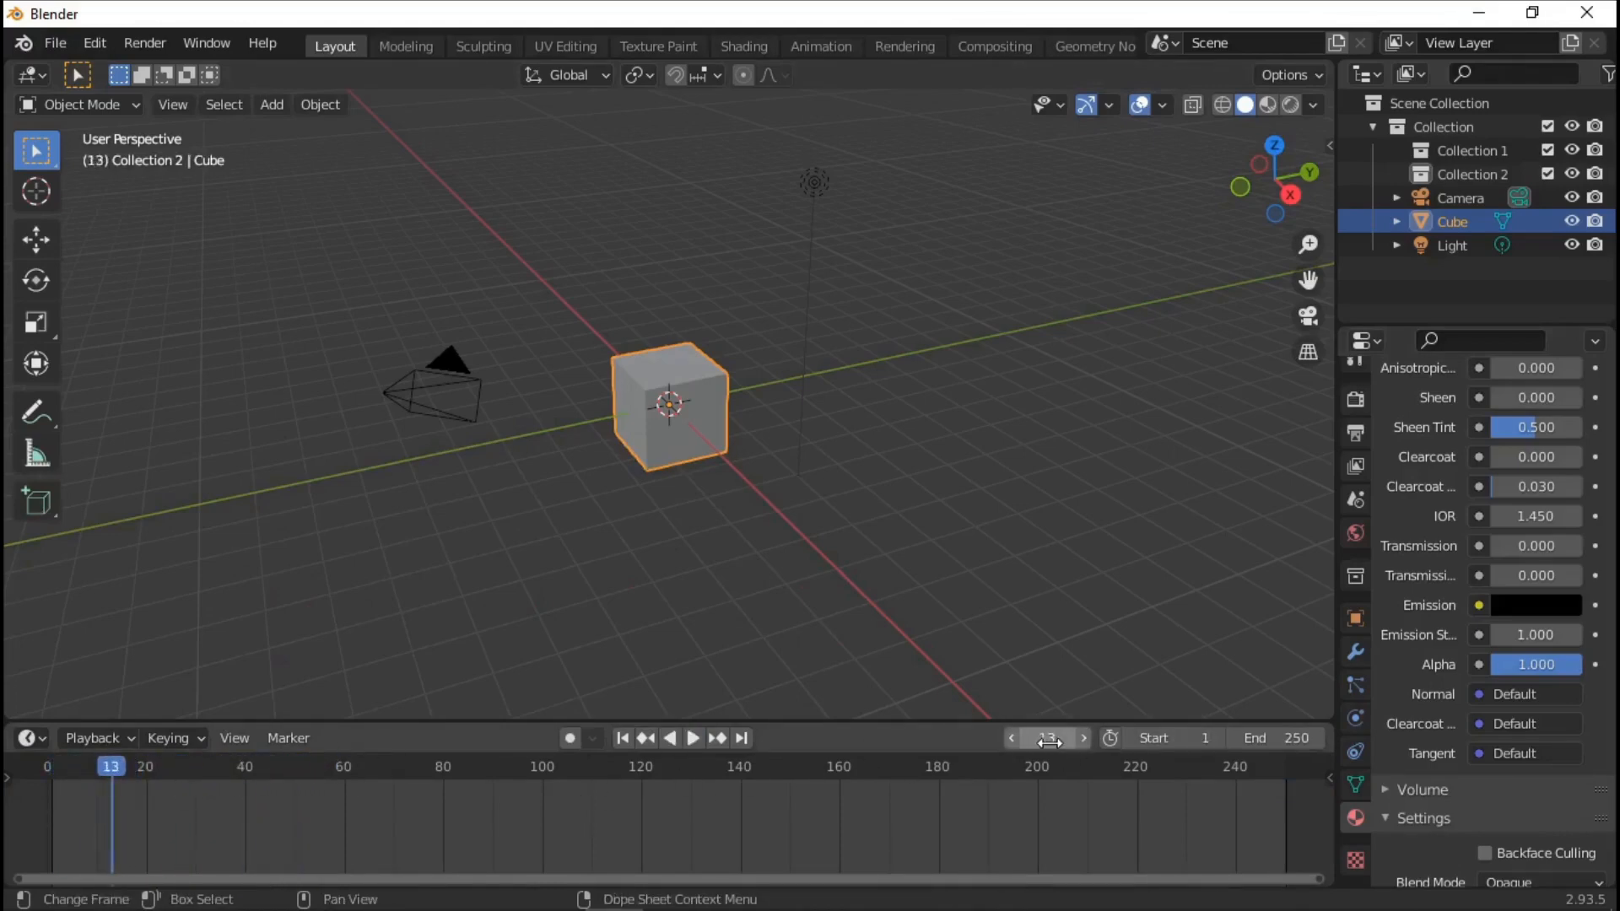
Scrub the current frame value in the timeline and set the current frame to 1
mouse_move(1036, 733)
mouse_down()
mouse_move(996, 734)
mouse_move(1249, 734)
mouse_move(1050, 735)
mouse_up()
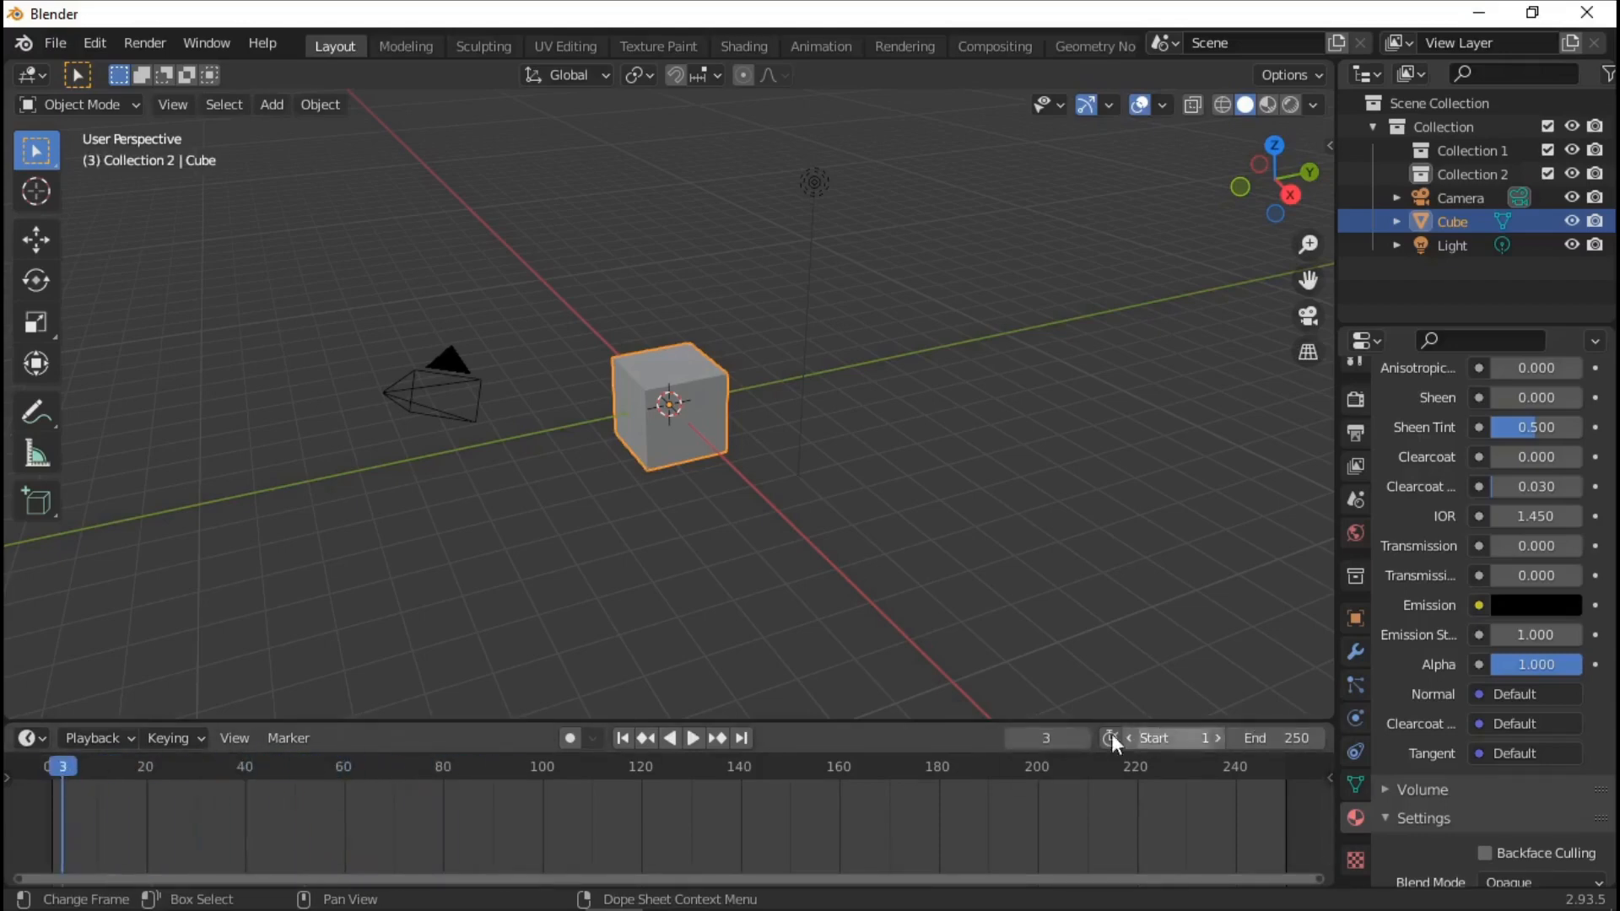
click(1049, 735)
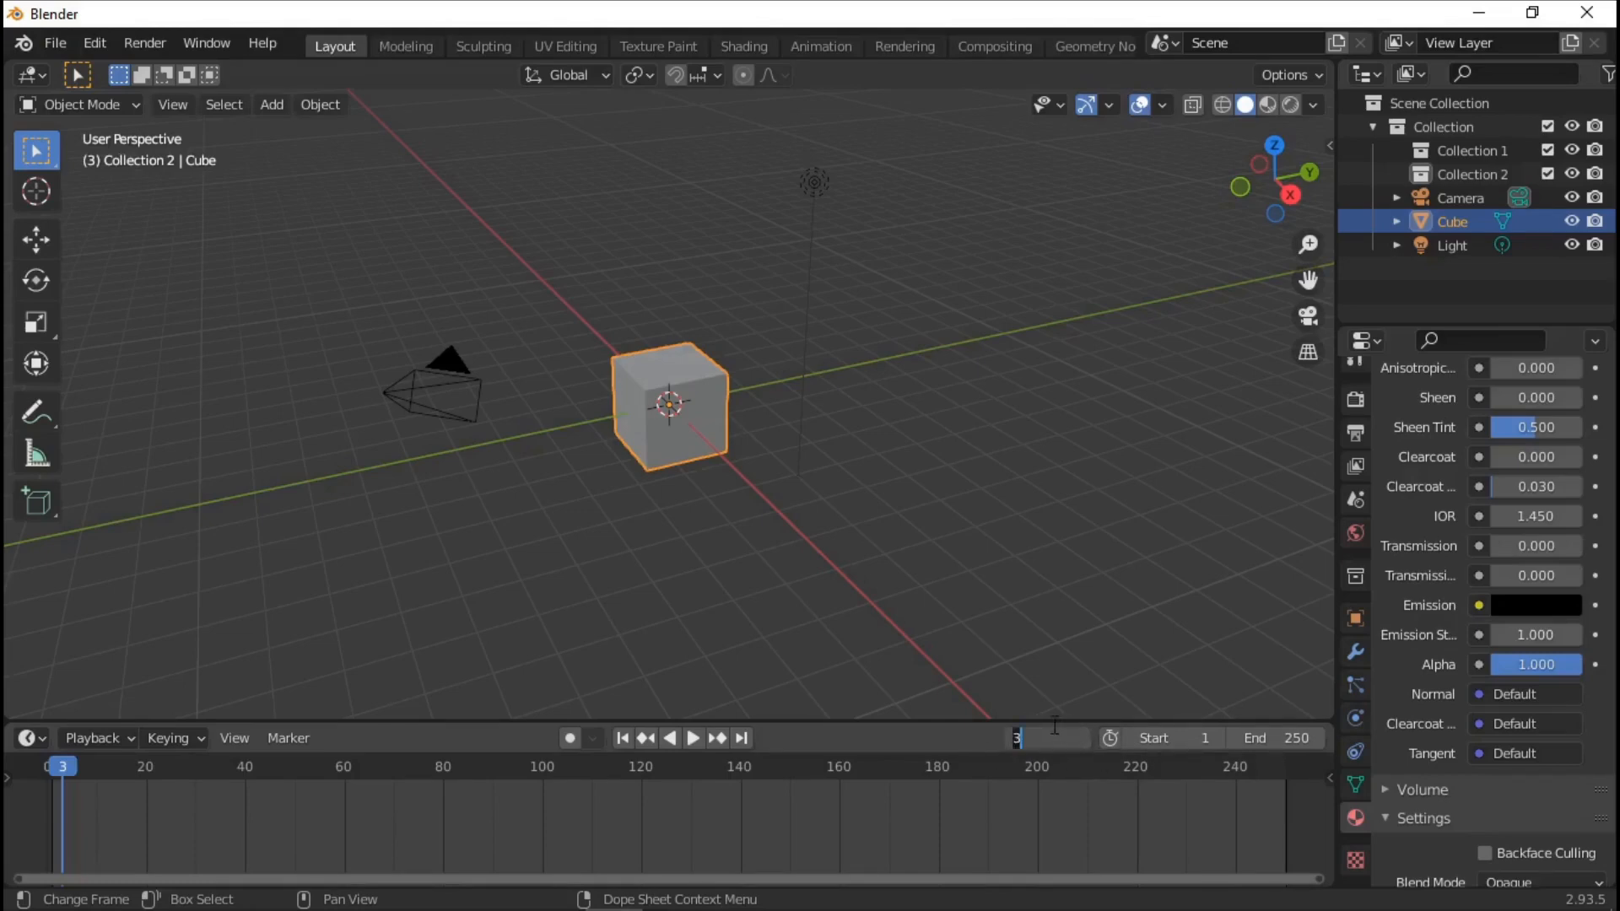
text(1)
key(Return)
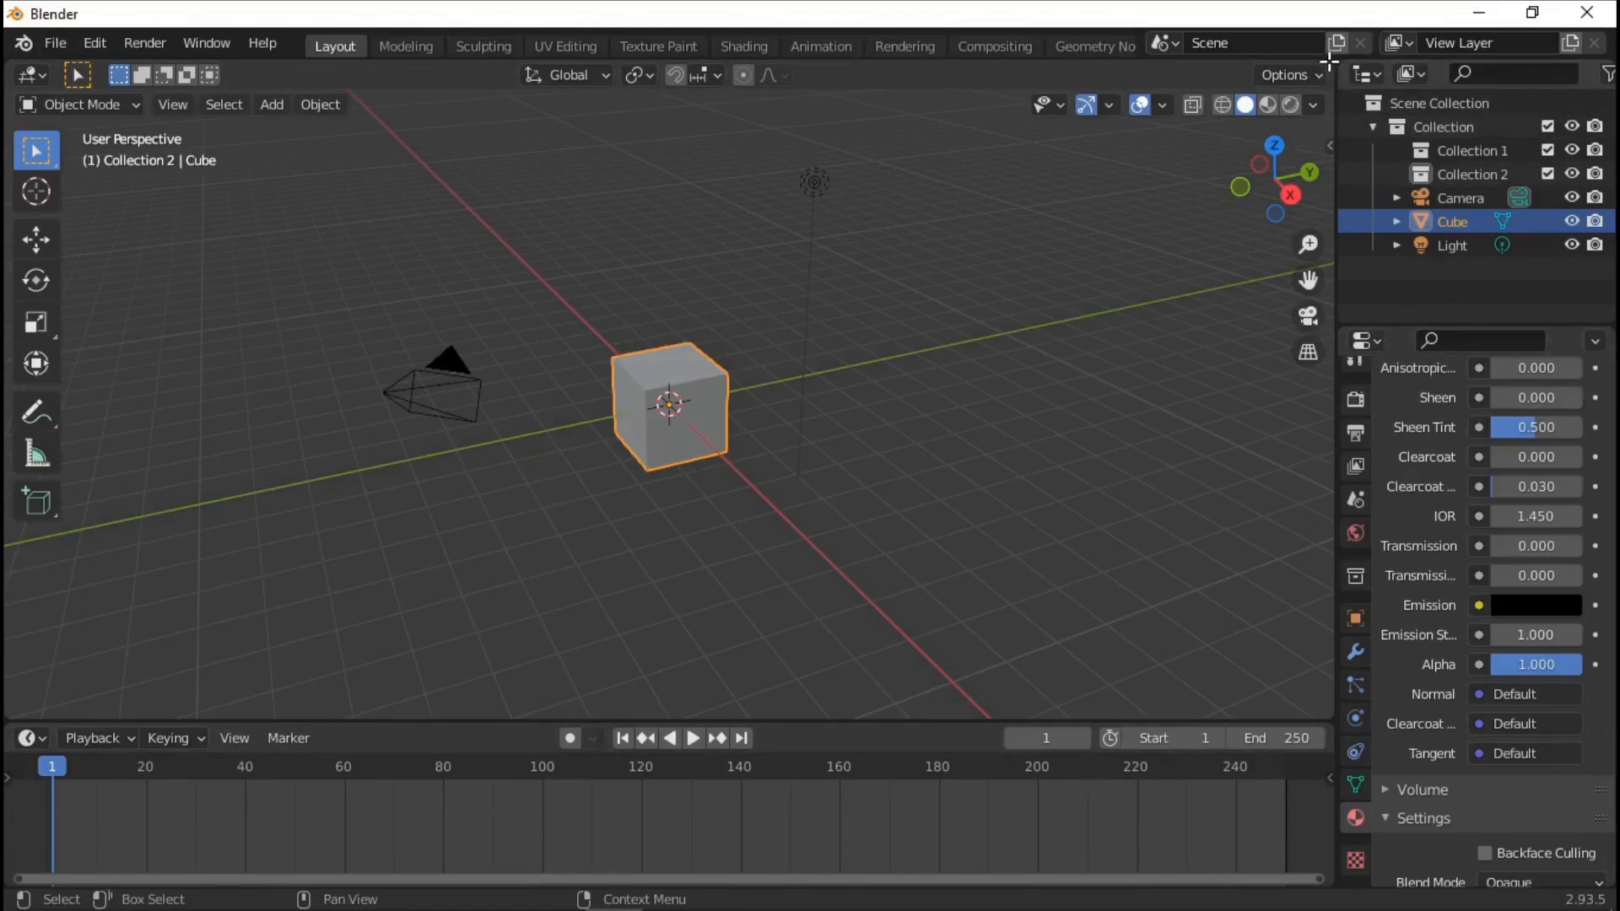
Split the 3D viewport into two side-by-side areas and the properties editor into two stacked areas
drag(1329, 61, 702, 169)
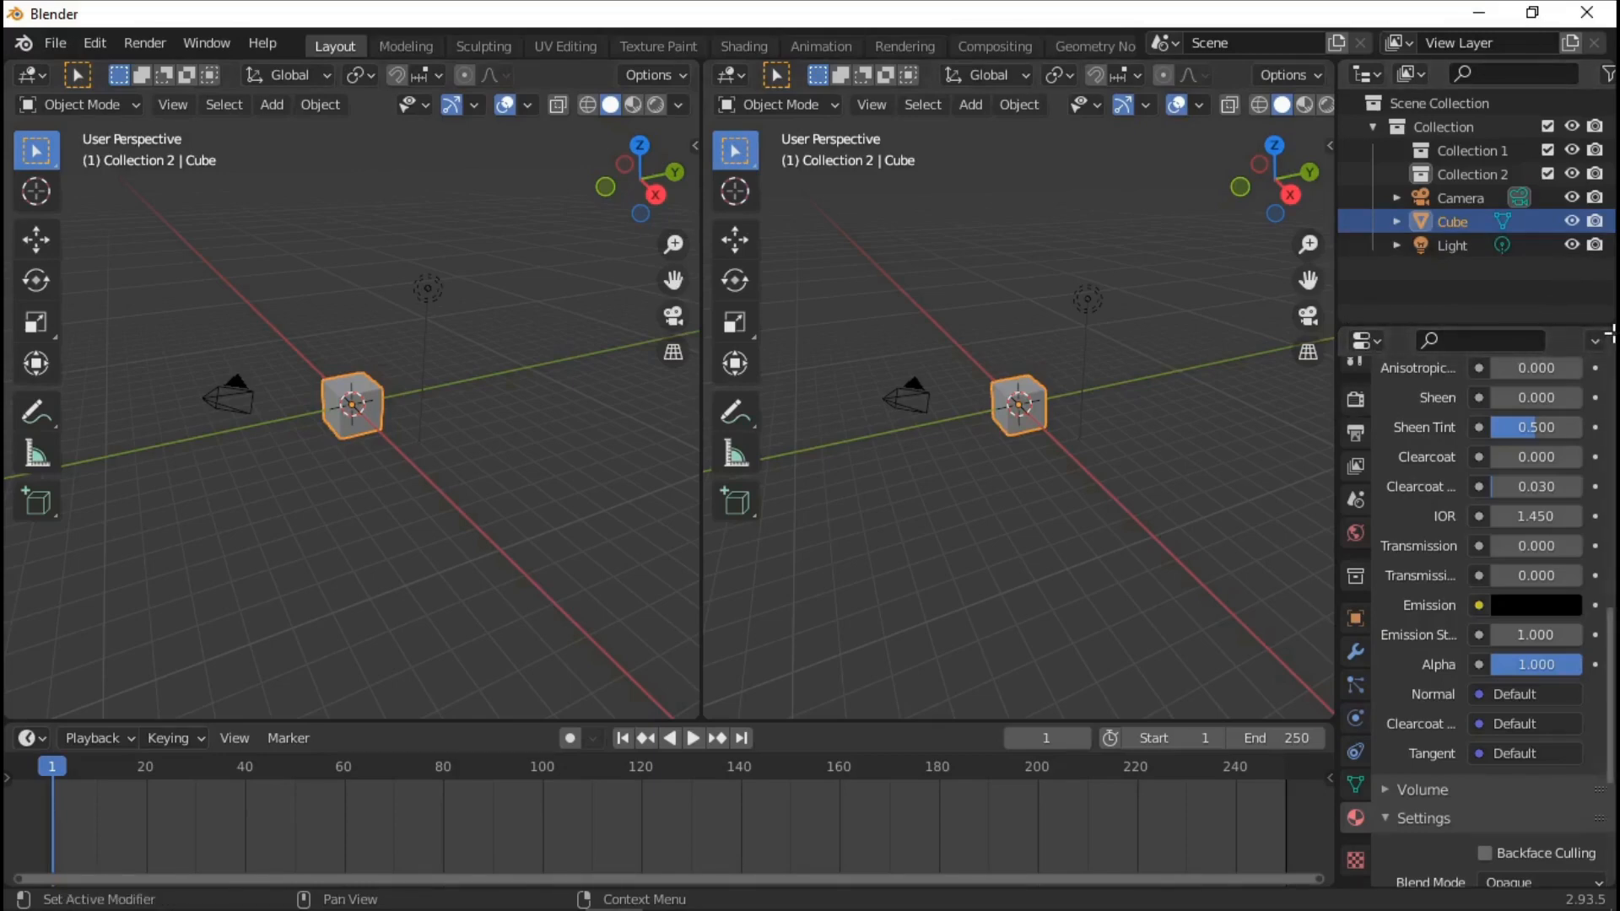
drag(1608, 333, 1400, 559)
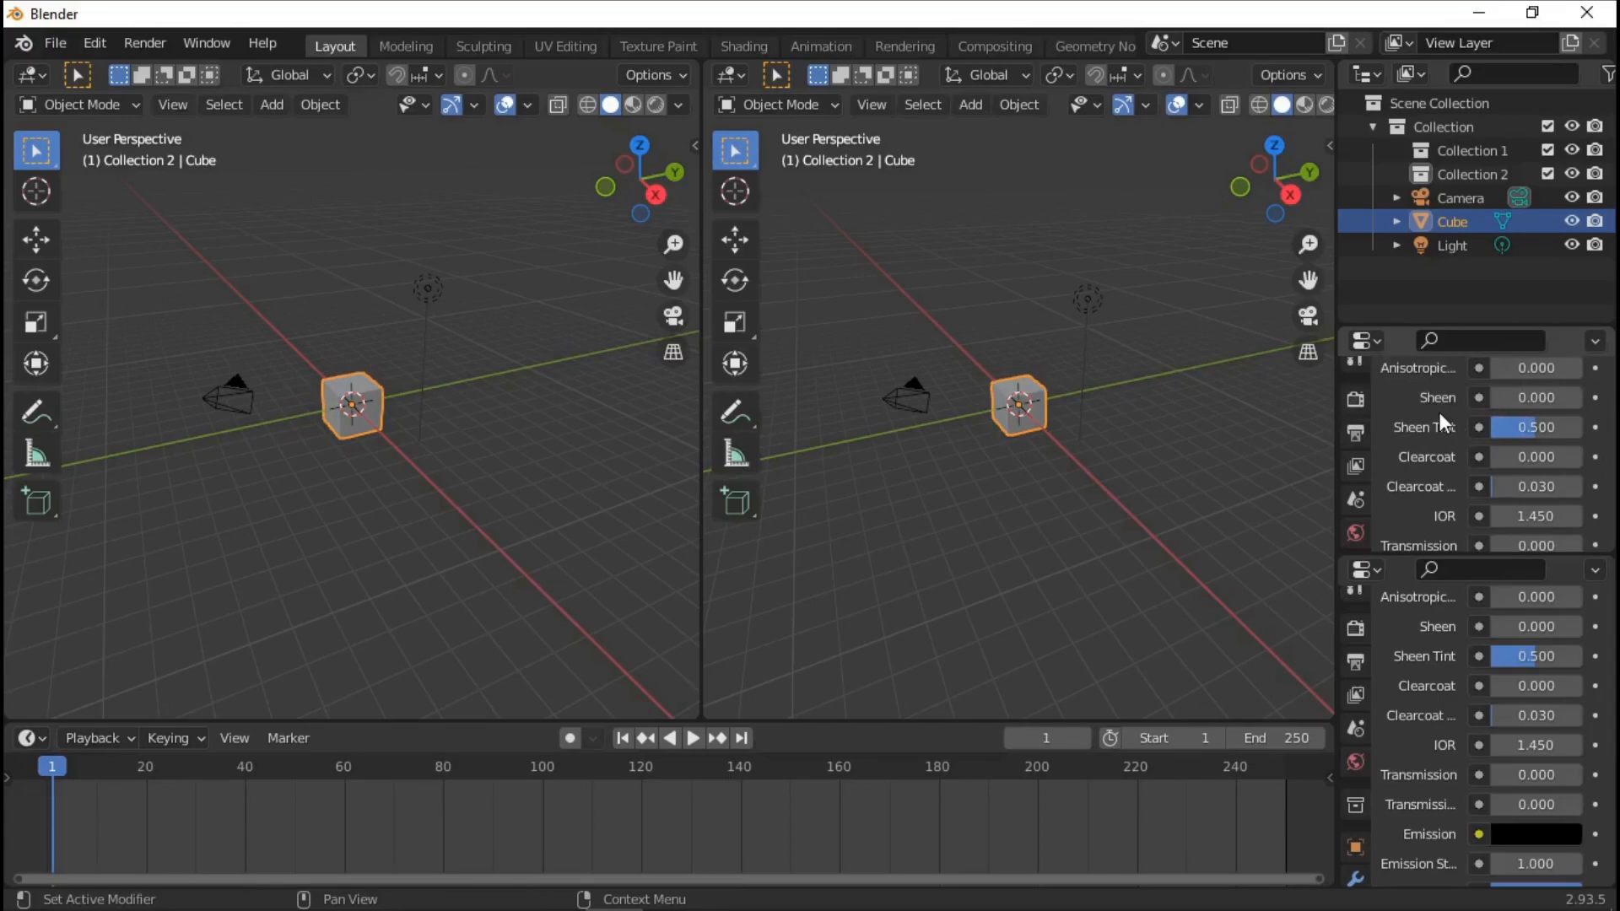
click(1360, 340)
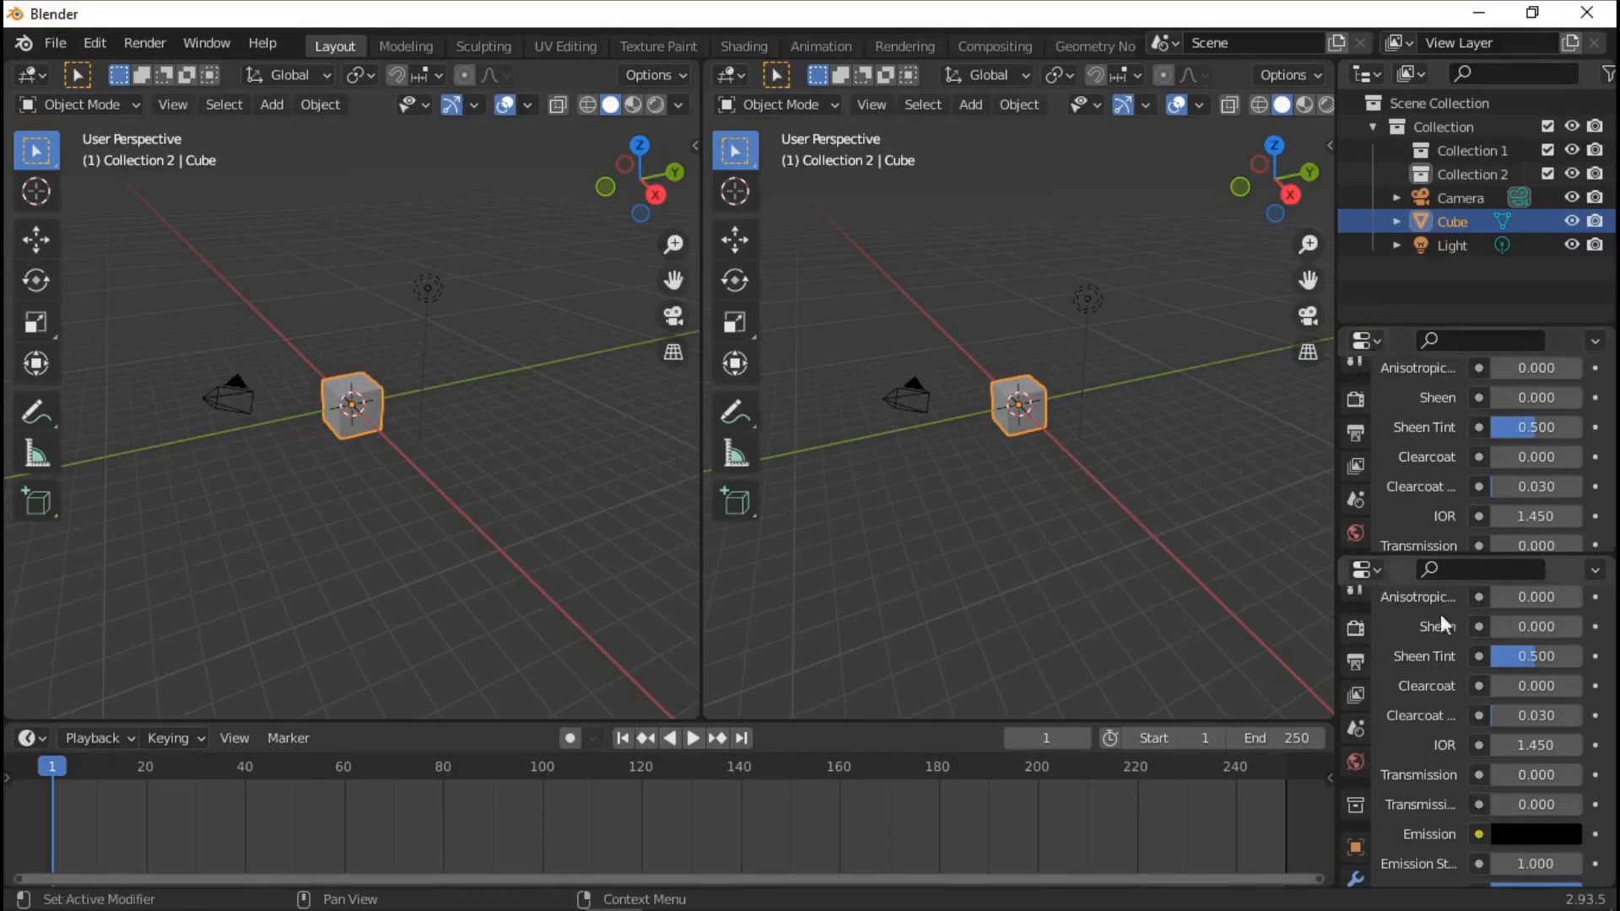
scroll(1460, 494, down, 3)
scroll(1459, 498, up, 10)
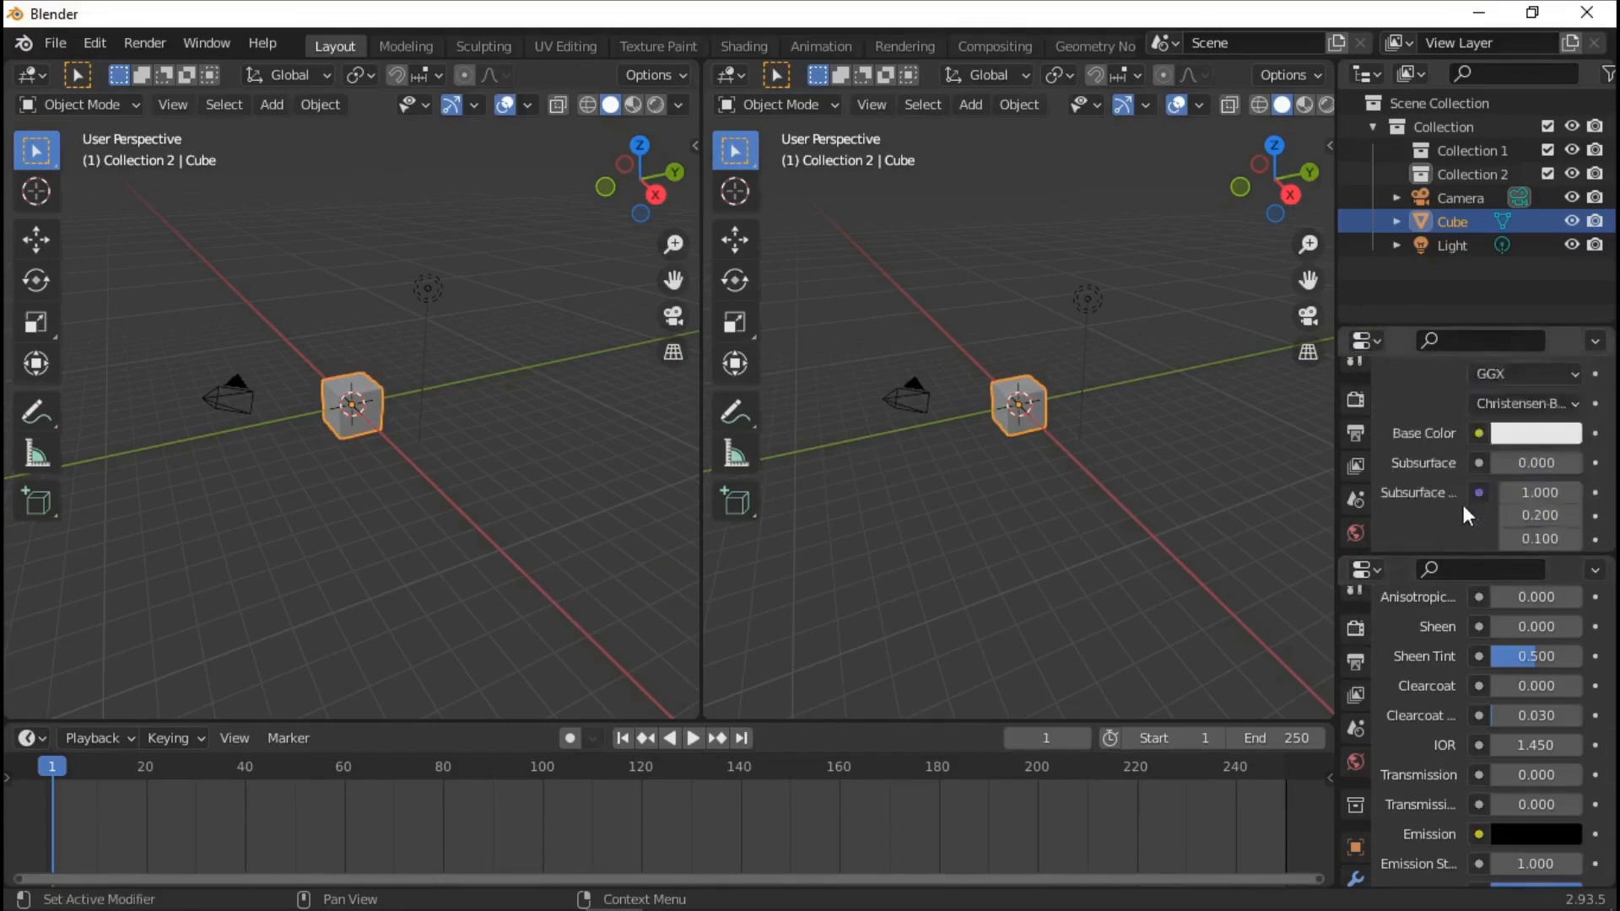
Change the upper of the two properties areas to the Image Editor
click(1360, 337)
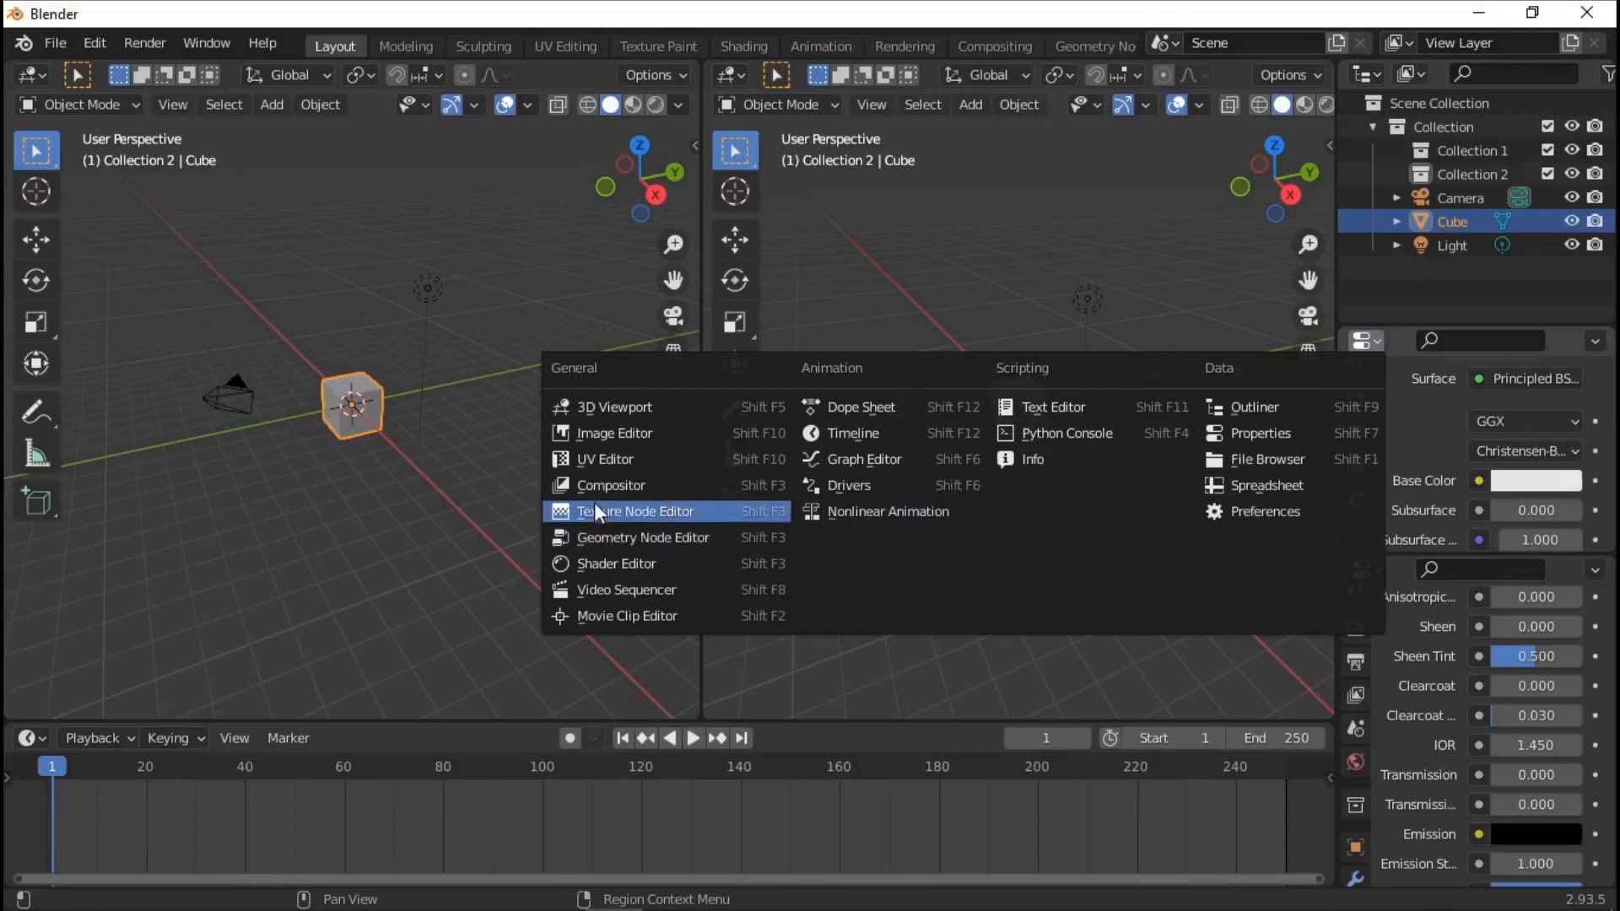
click(621, 428)
scroll(1485, 435, down, 3)
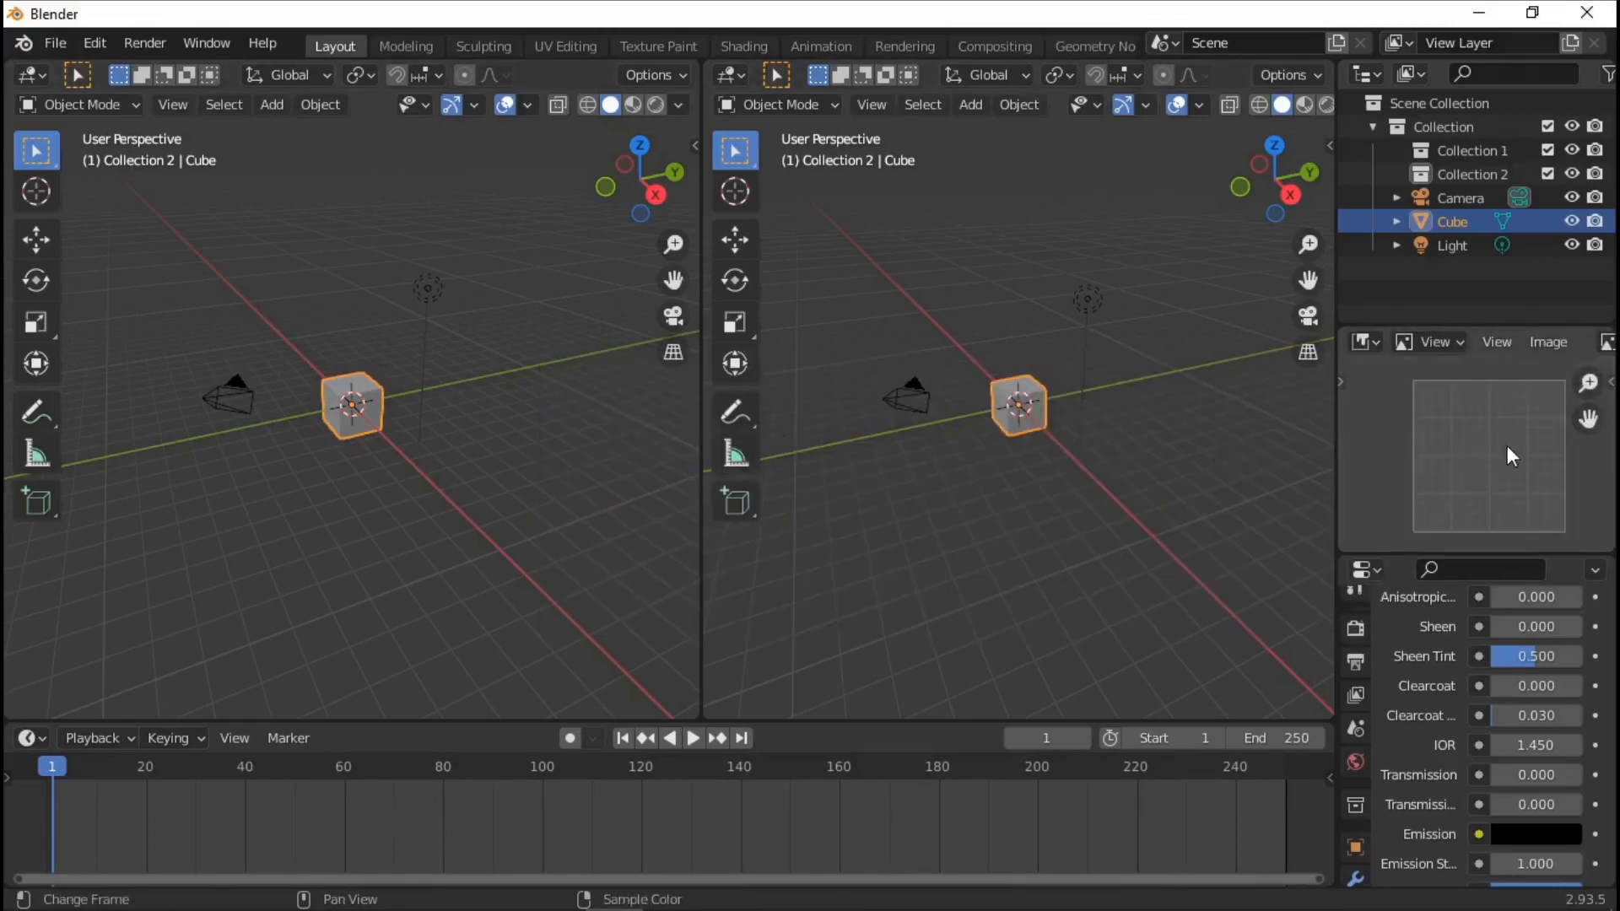
scroll(1457, 468, down, 1)
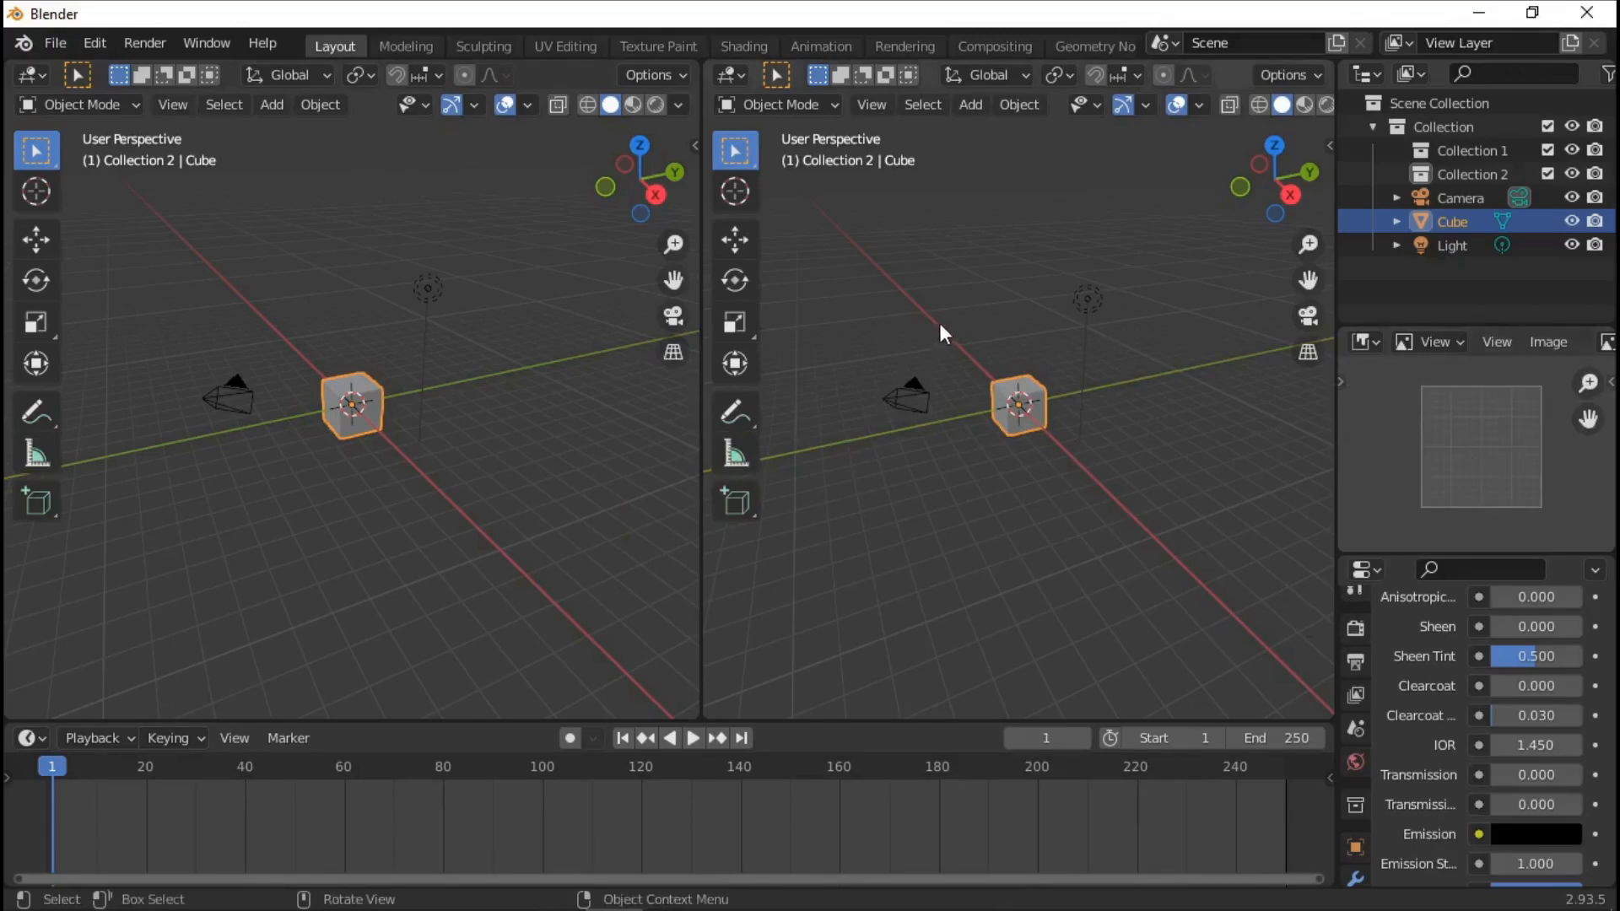
Change the second 3D viewport to the Shader Editor to show the cube's material nodes
click(727, 81)
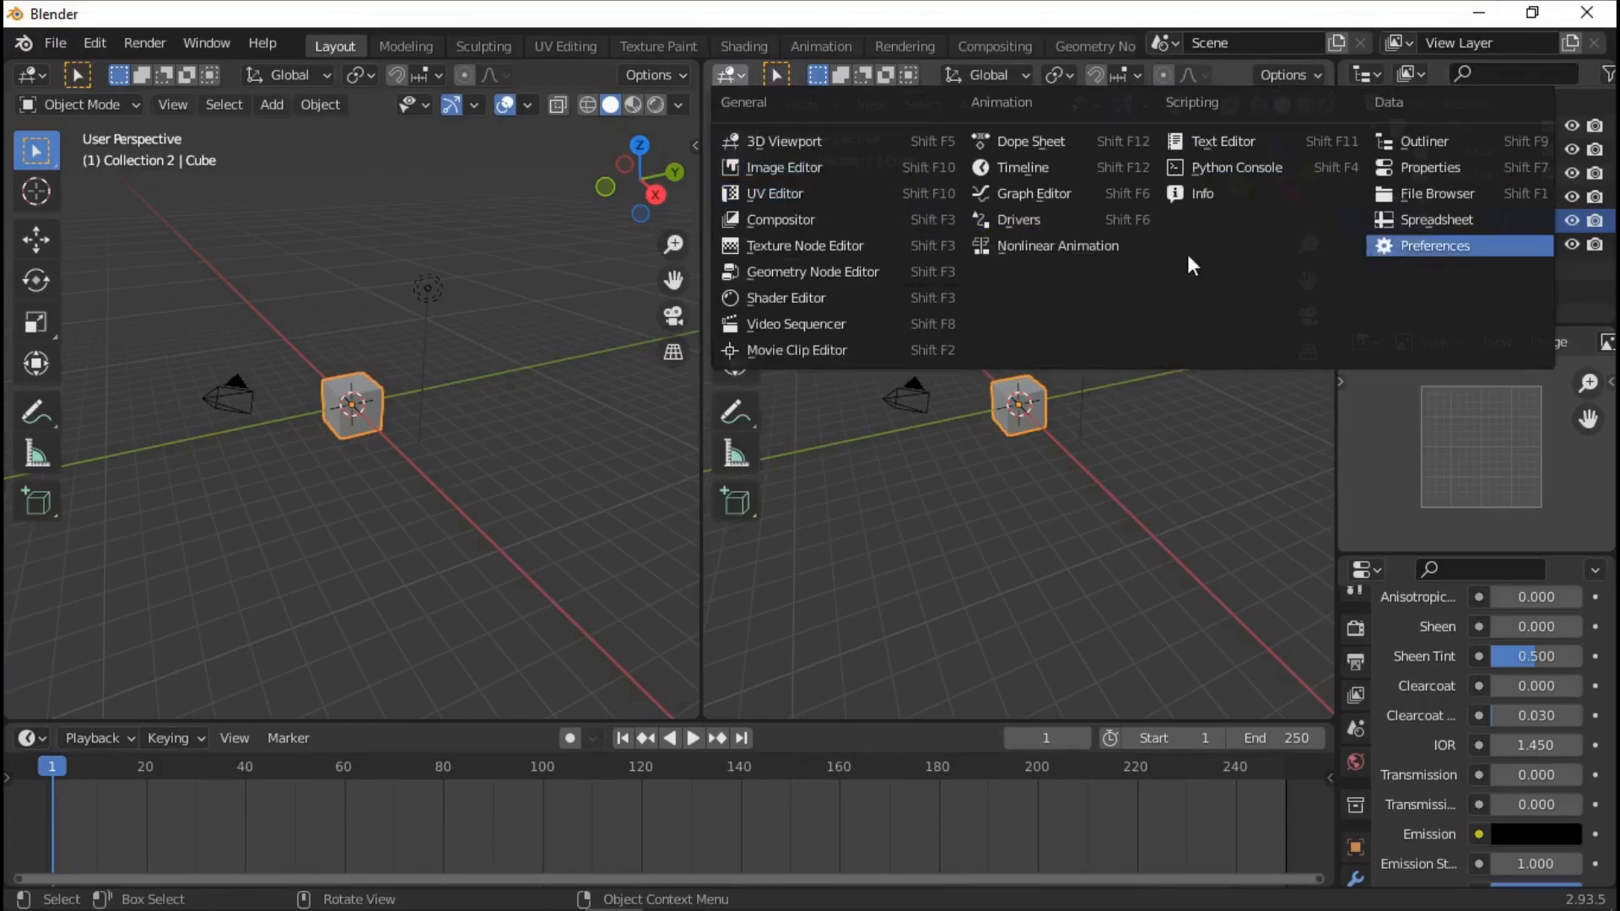
click(809, 301)
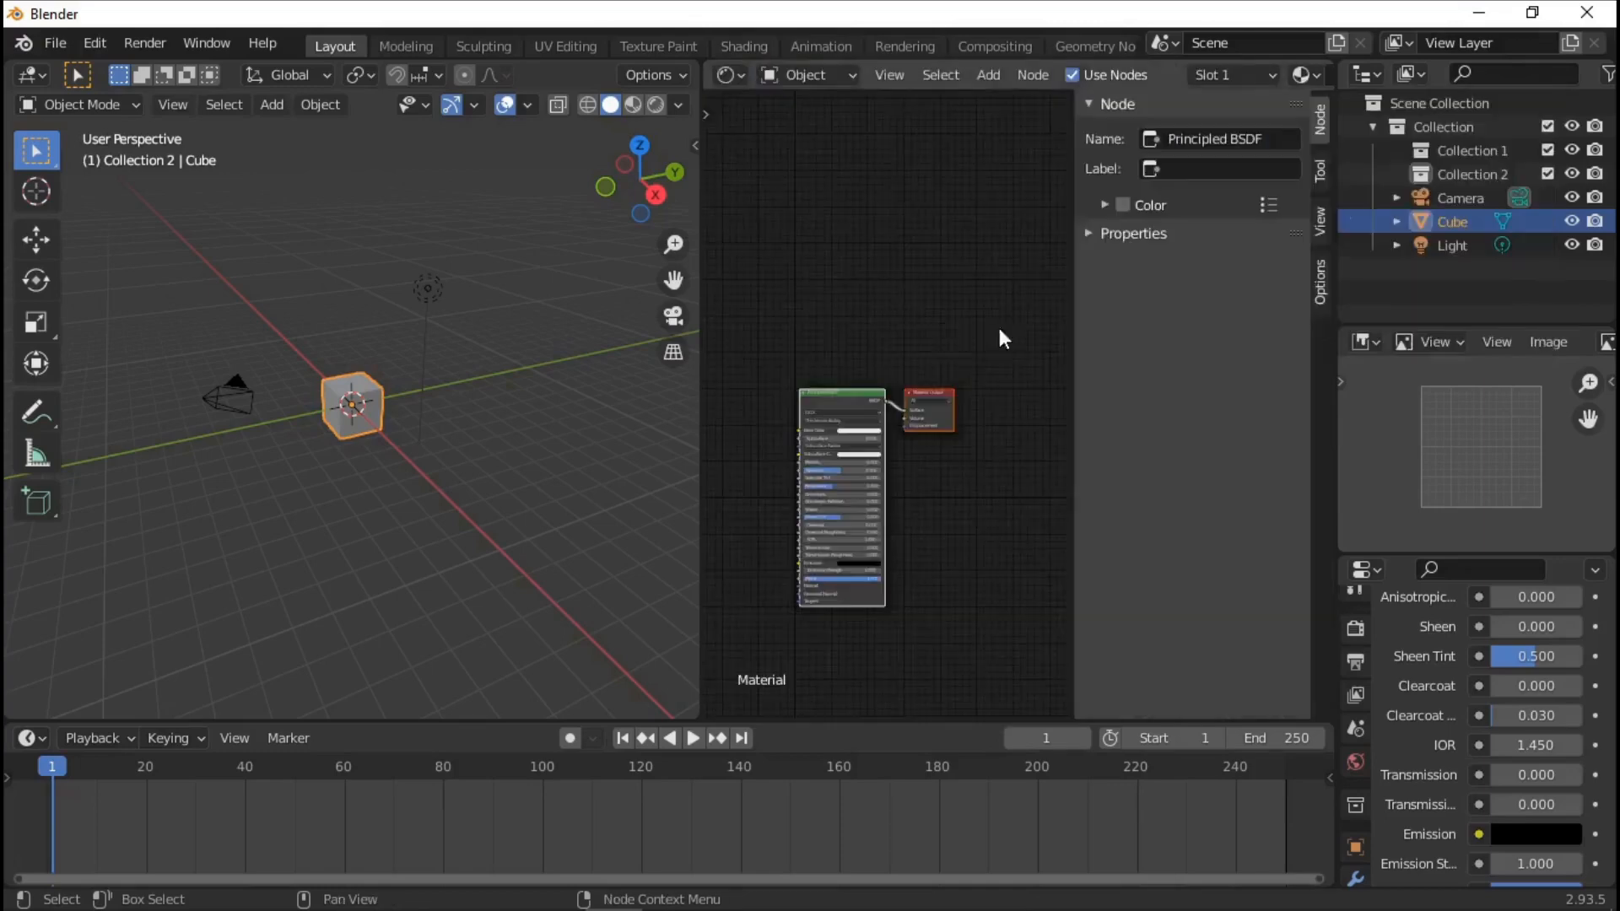
middle_drag(945, 420, 1007, 339)
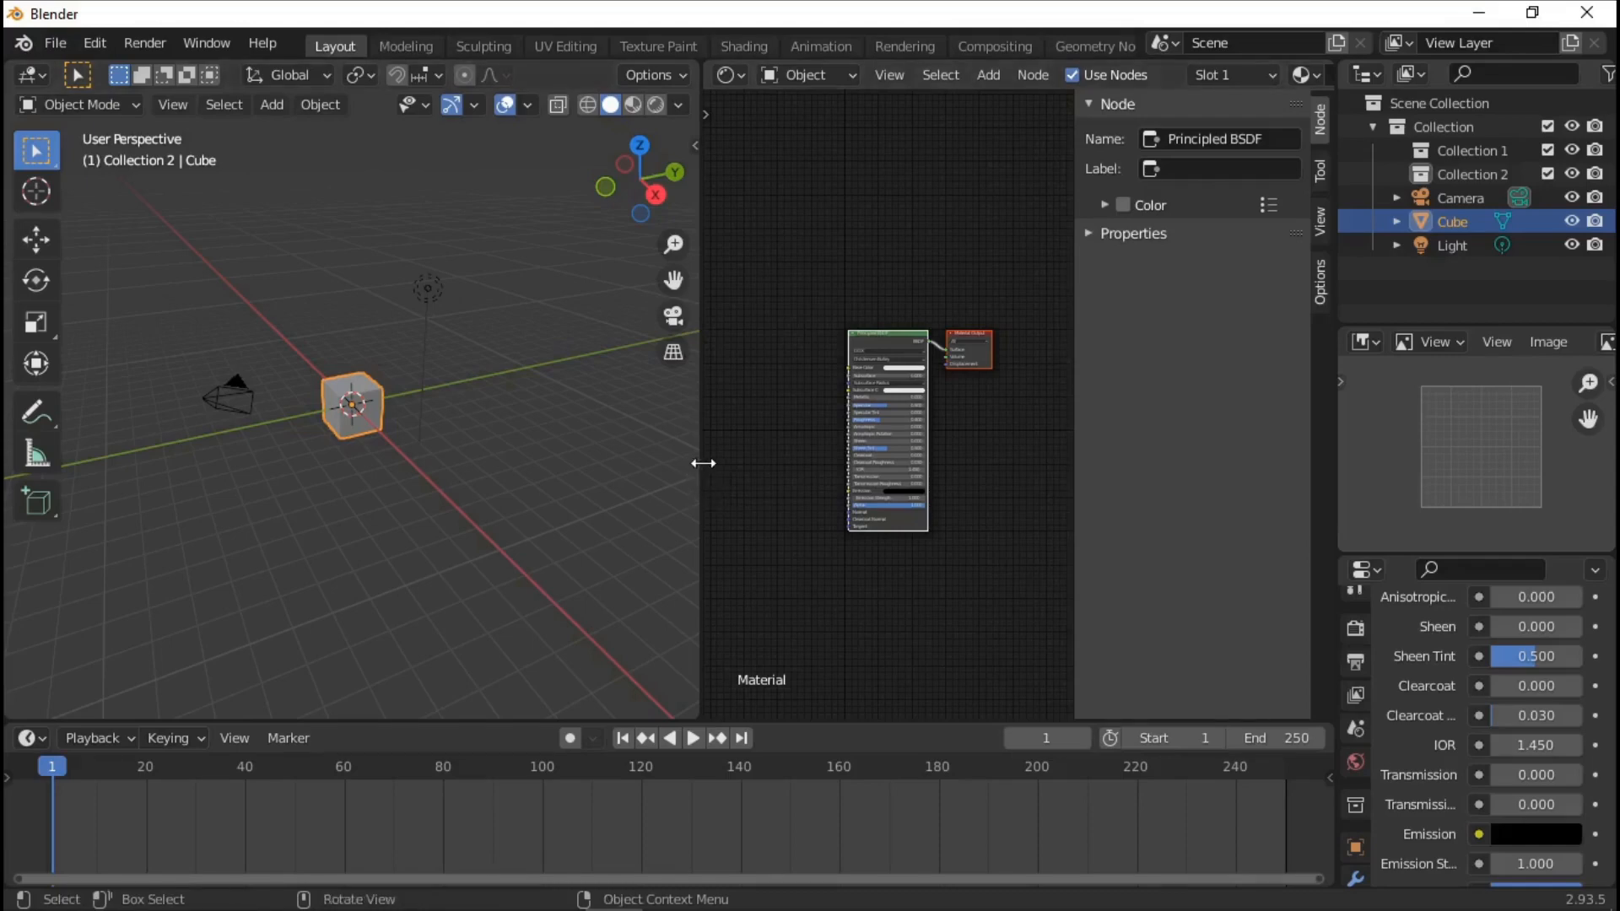
Join the 3D viewport with the Shader Editor area so that the viewport takes over the whole space
right_click(703, 411)
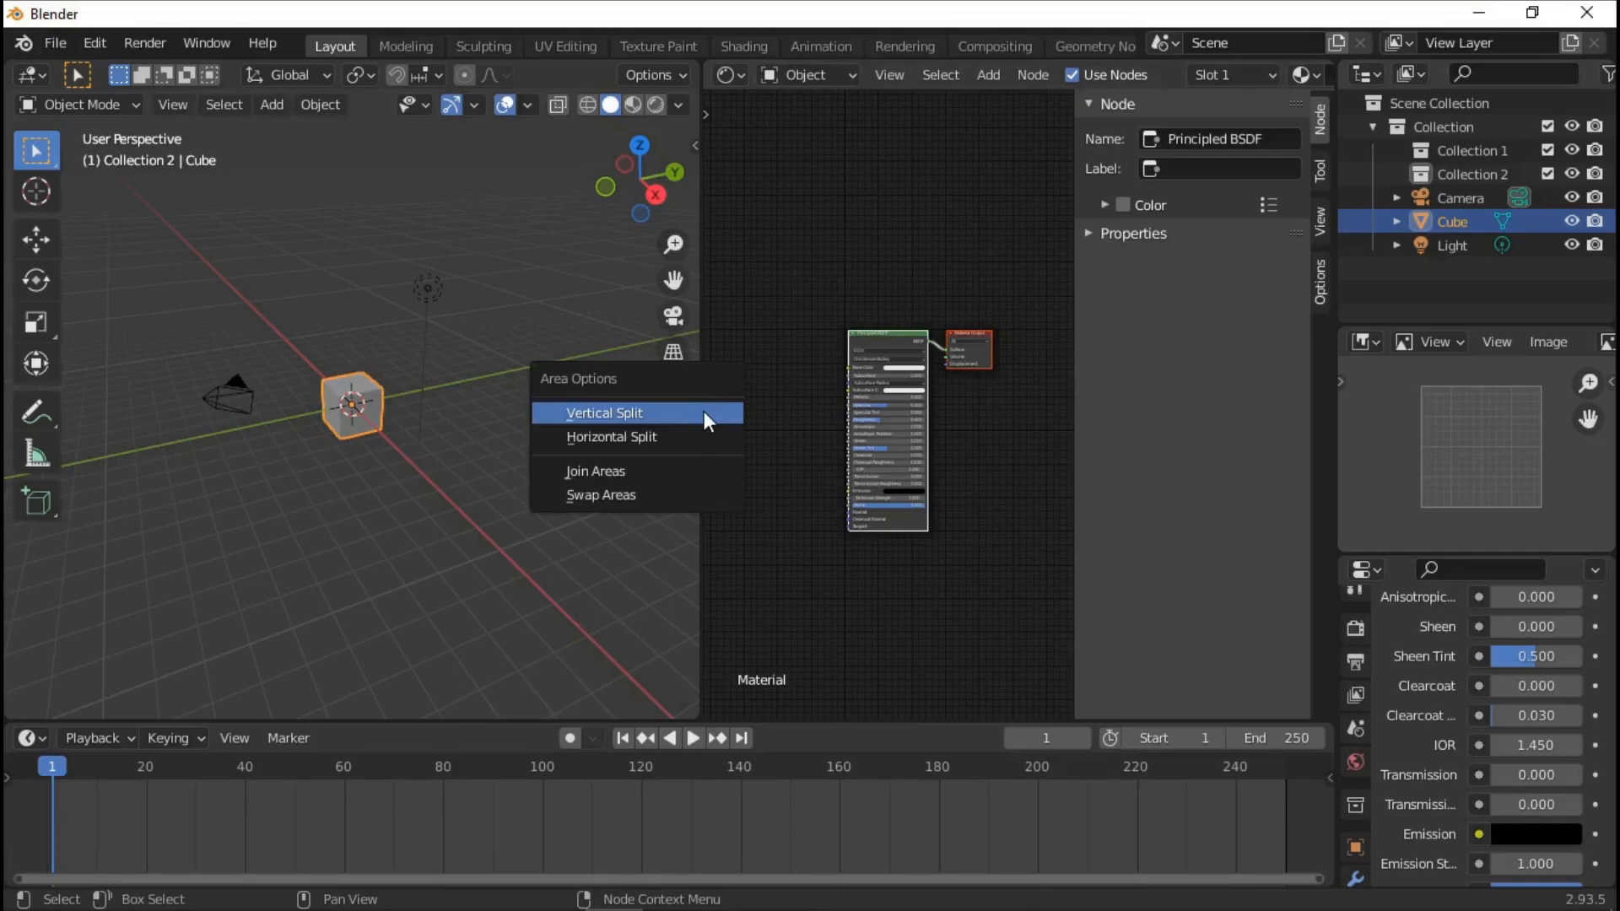
click(673, 466)
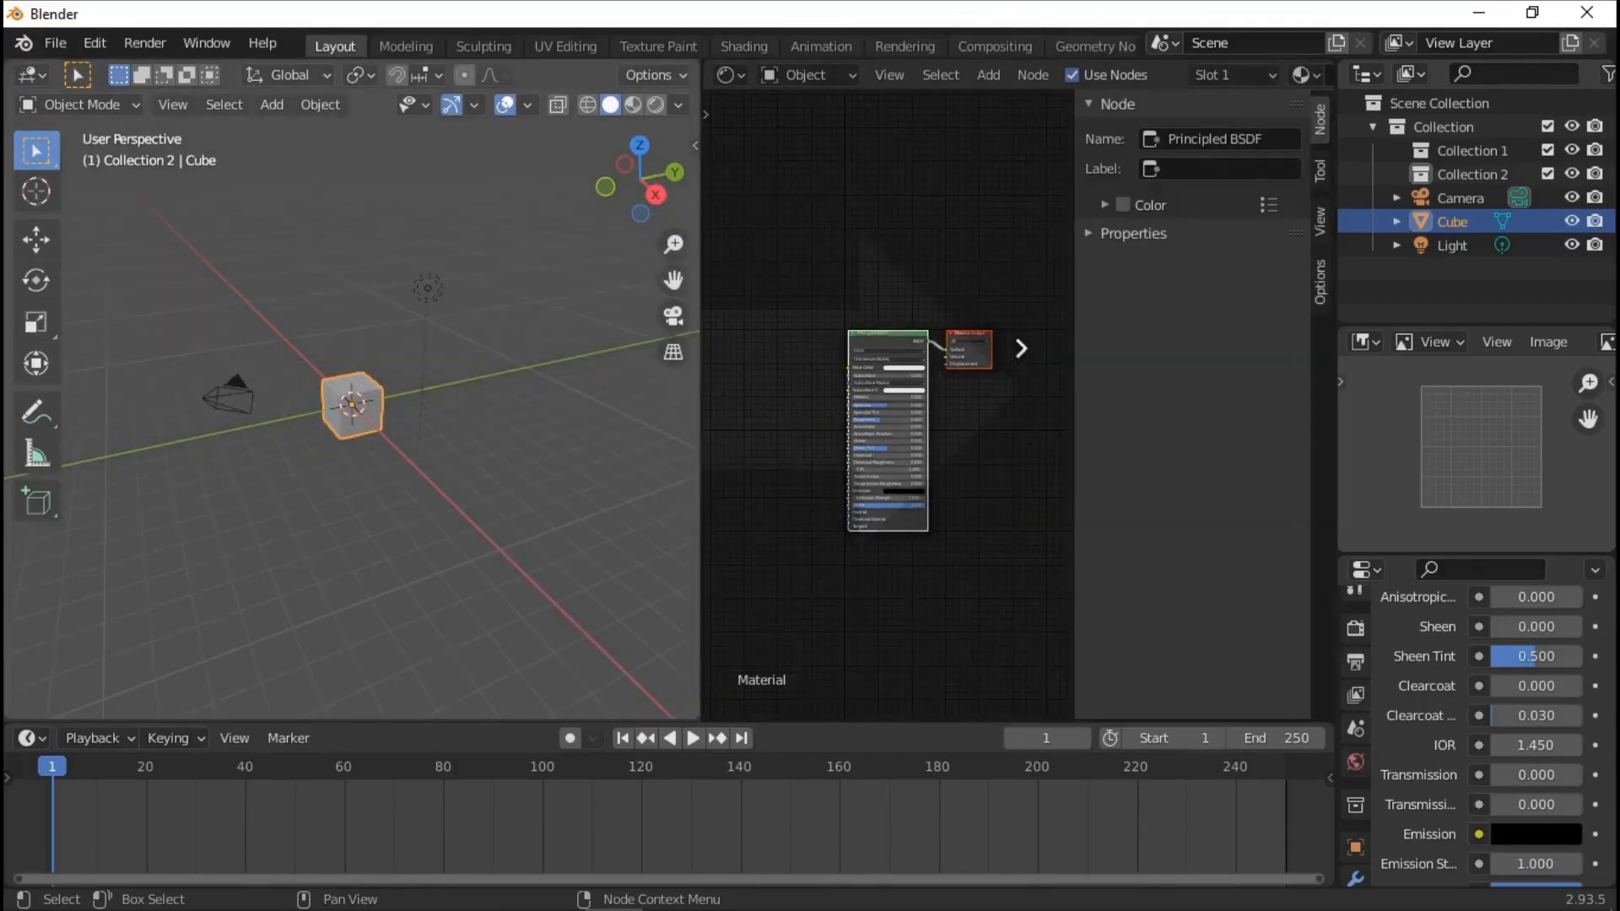
click(1072, 429)
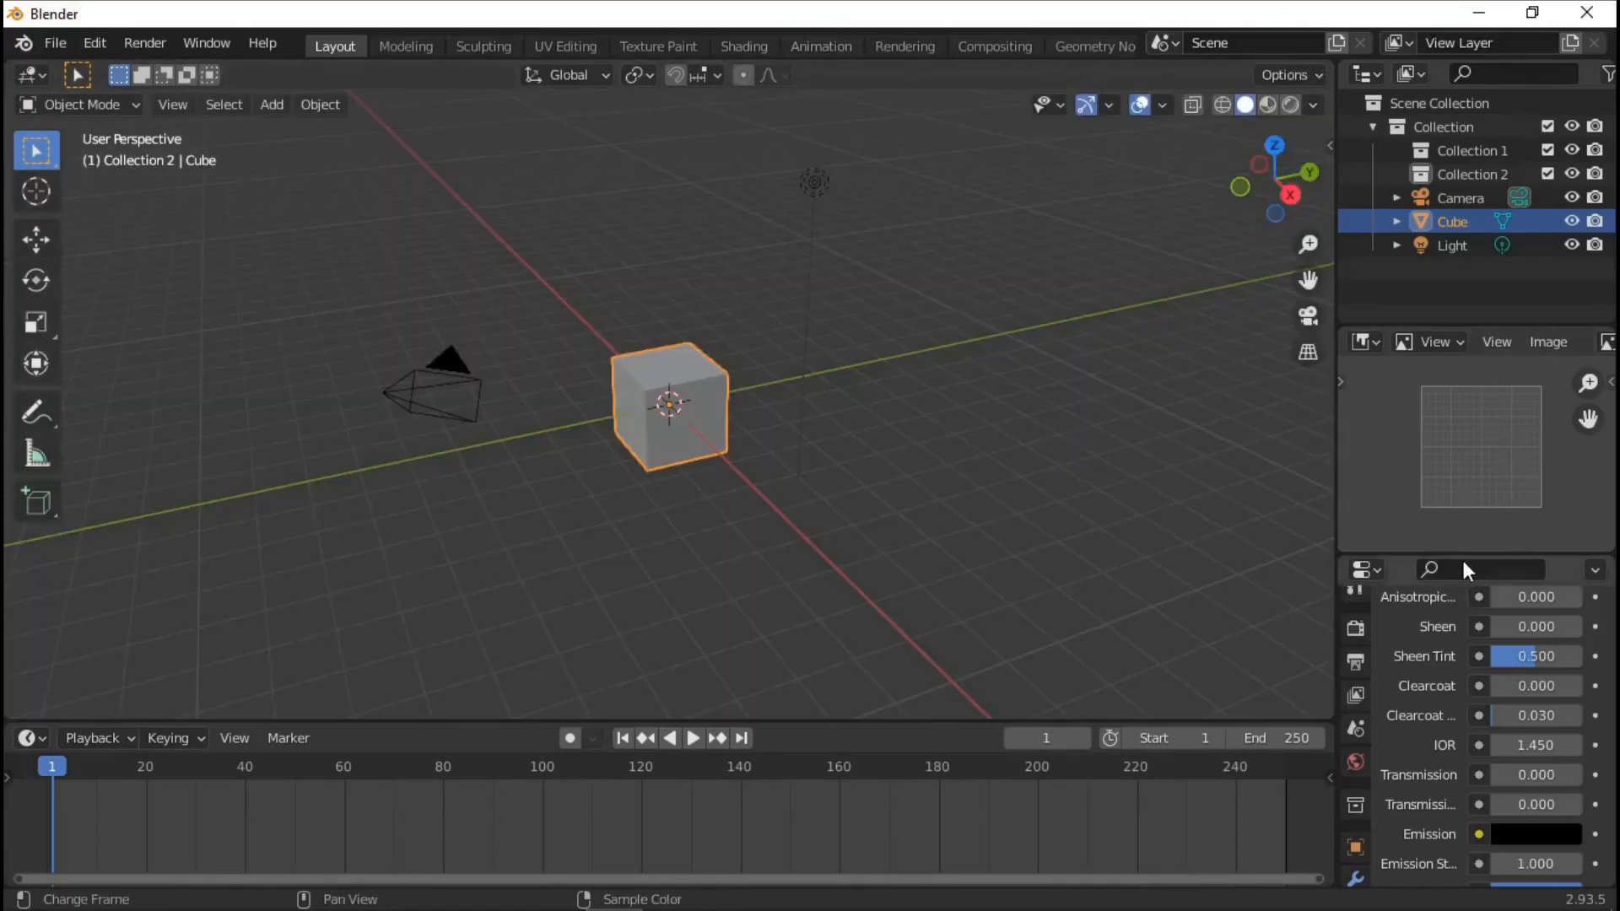
Join the properties editor with the Image Editor area above it so that the properties editor fills both
mouse_move(1466, 554)
mouse_down()
mouse_move(1471, 524)
mouse_move(1467, 562)
mouse_up()
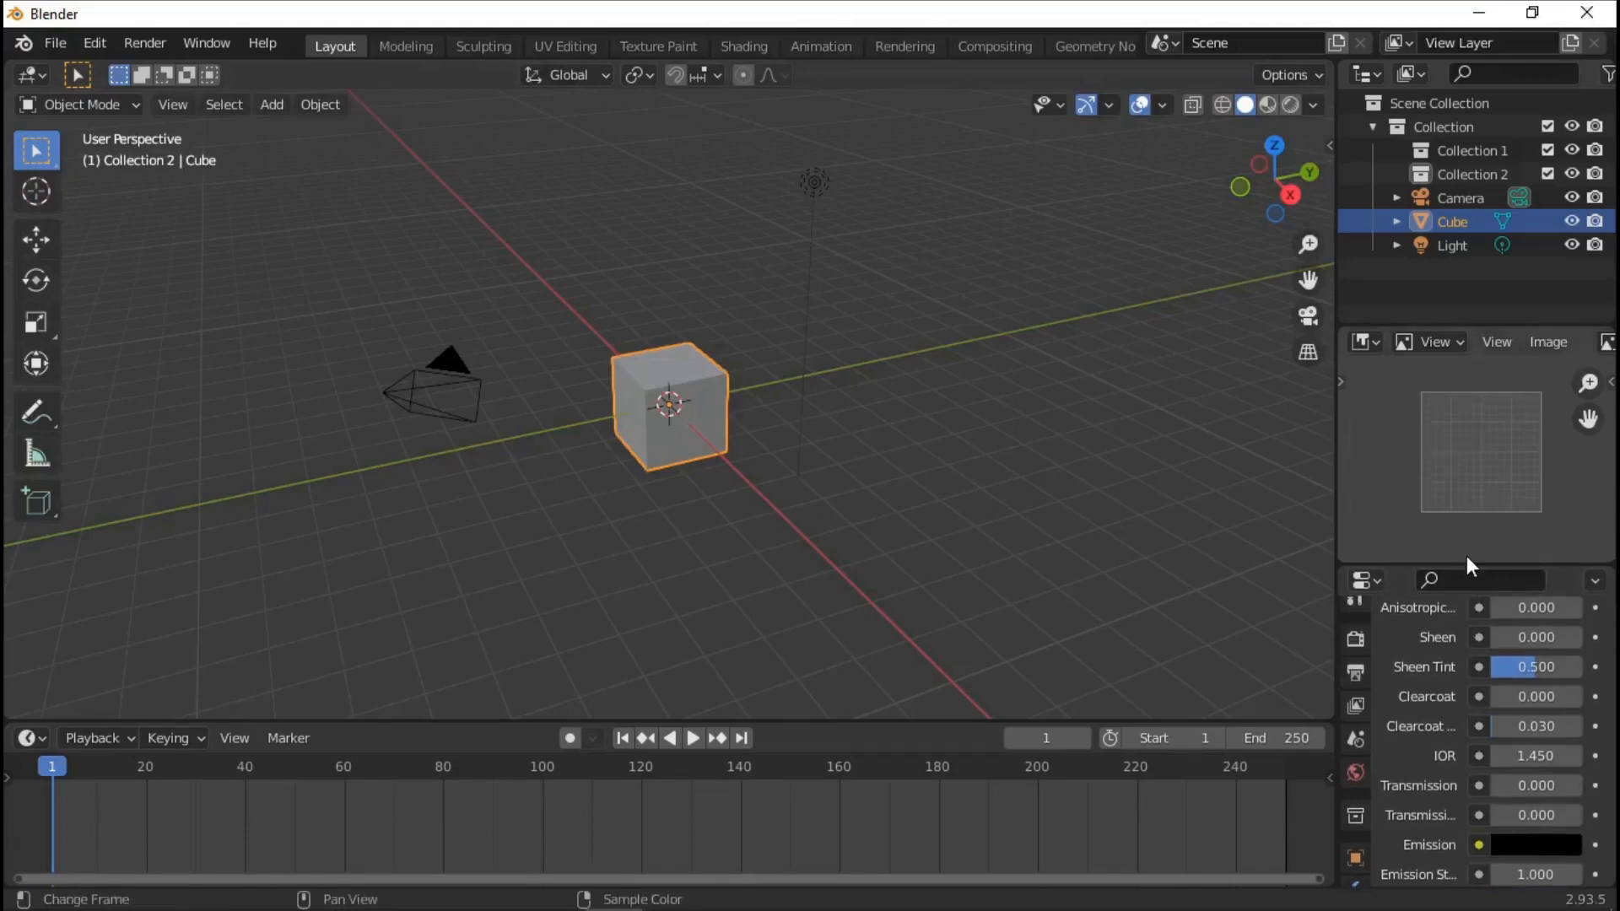
right_click(1463, 565)
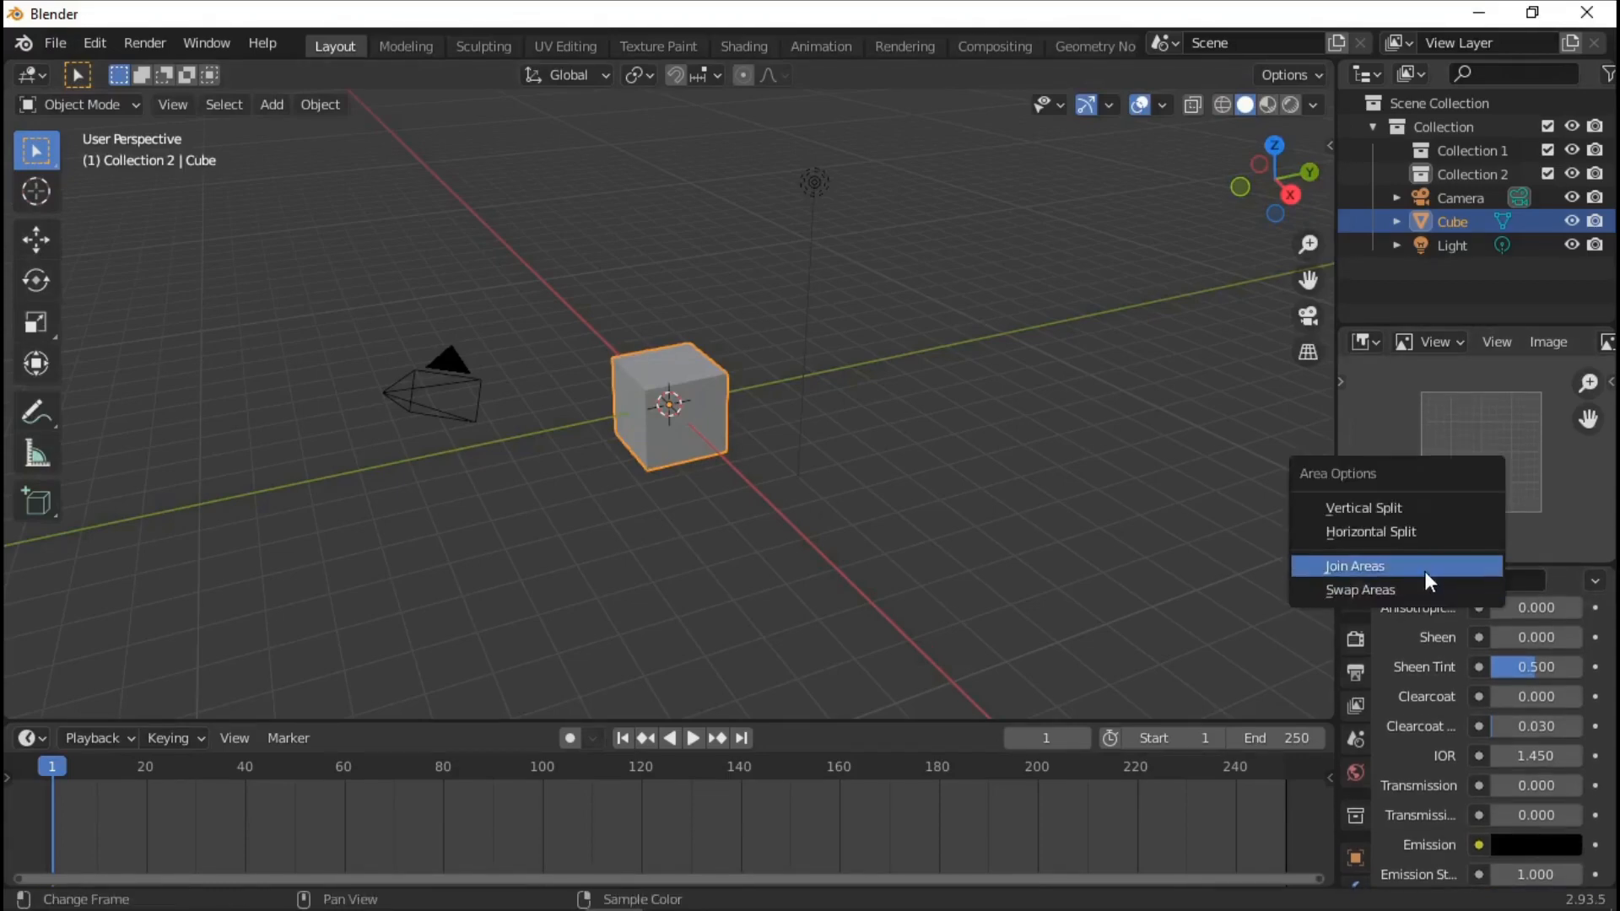
click(1424, 569)
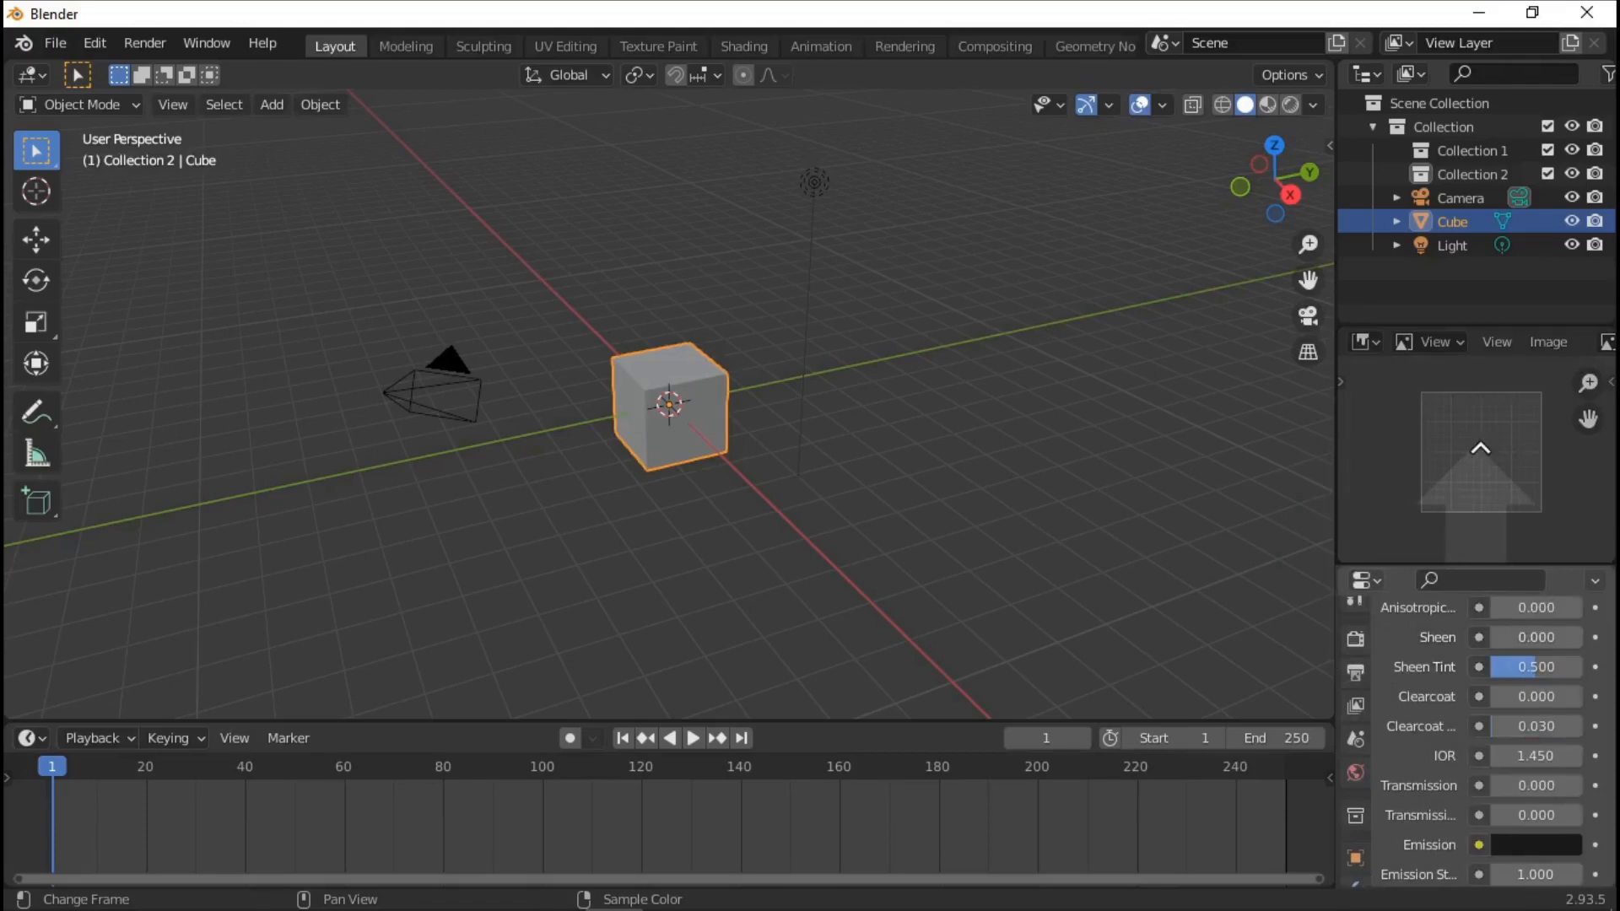
click(1472, 484)
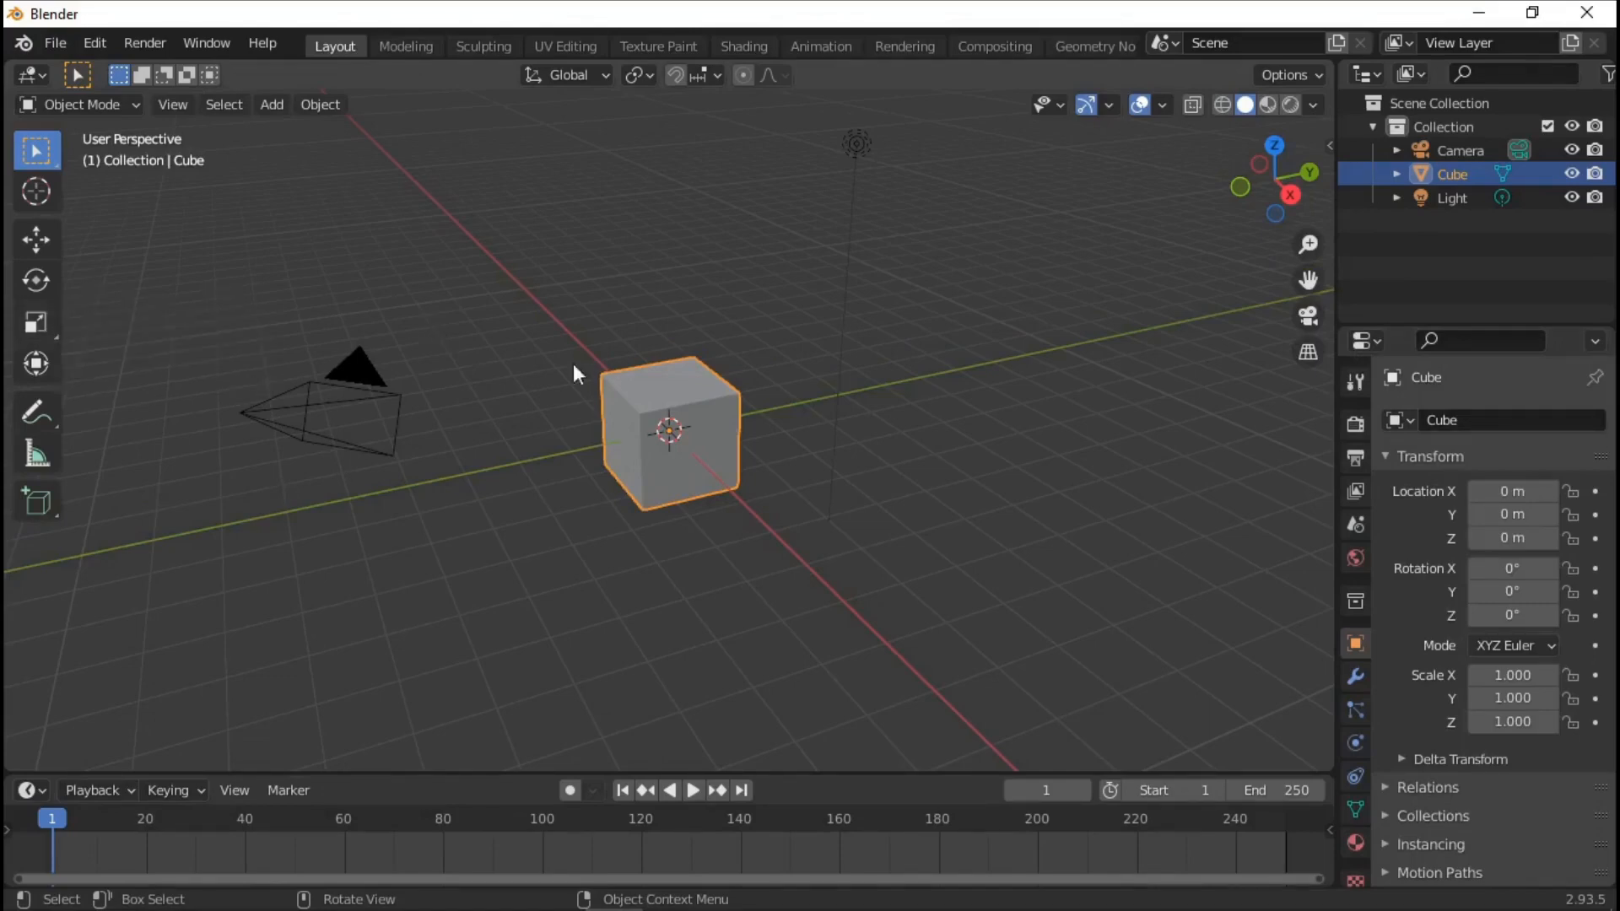
Select the cube, the light and the camera one after another in the viewport
scroll(665, 353, down, 2)
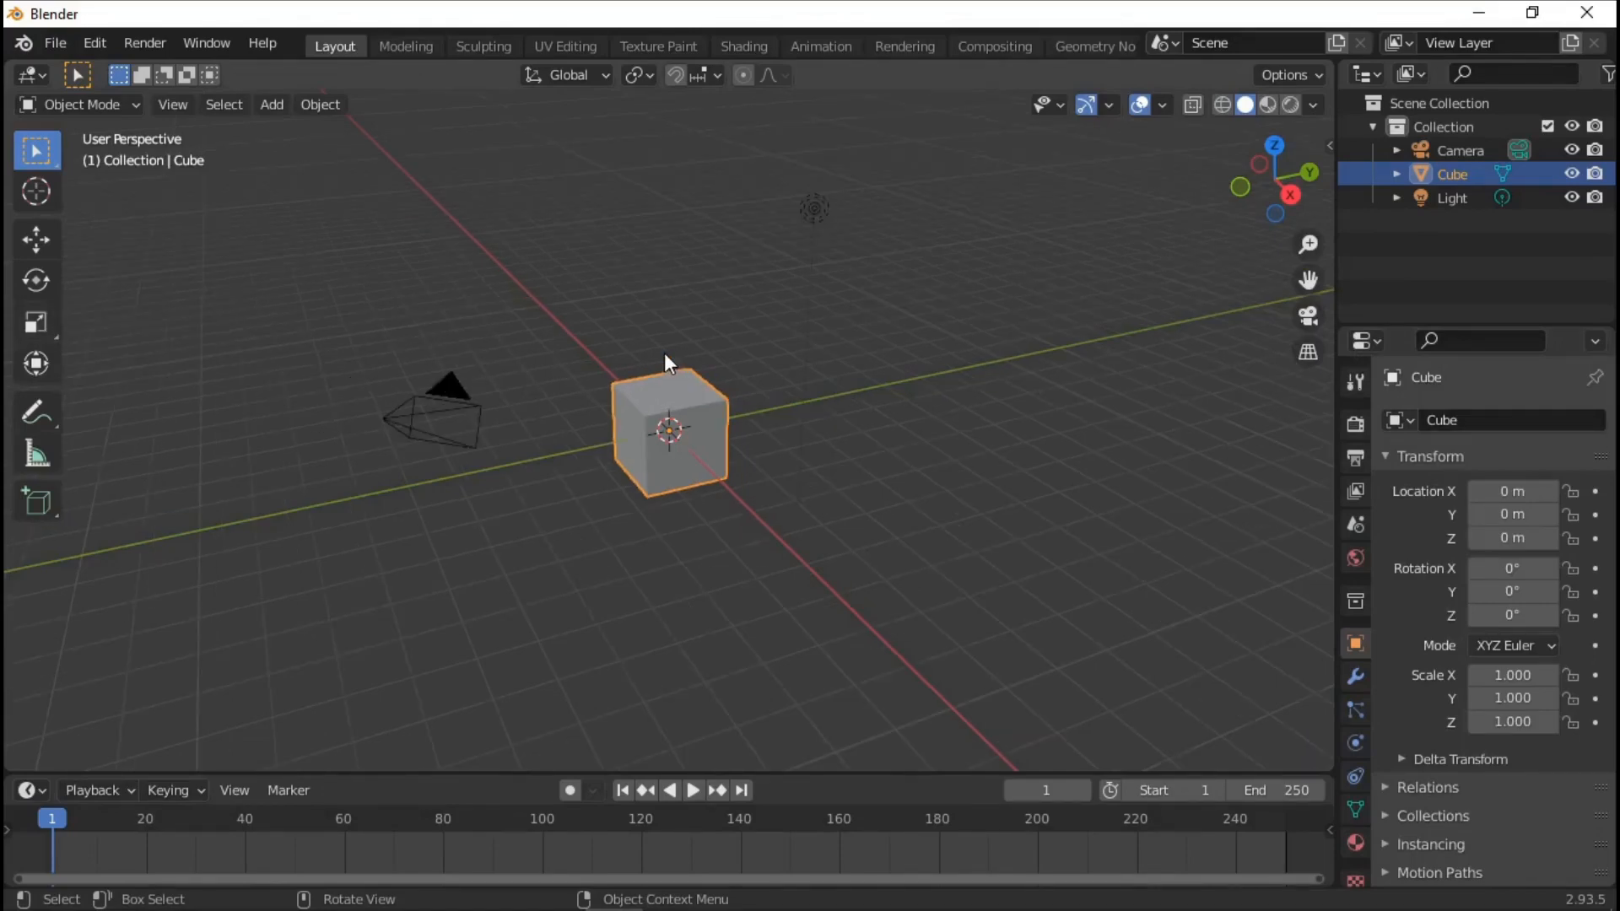
click(737, 330)
click(642, 438)
click(816, 216)
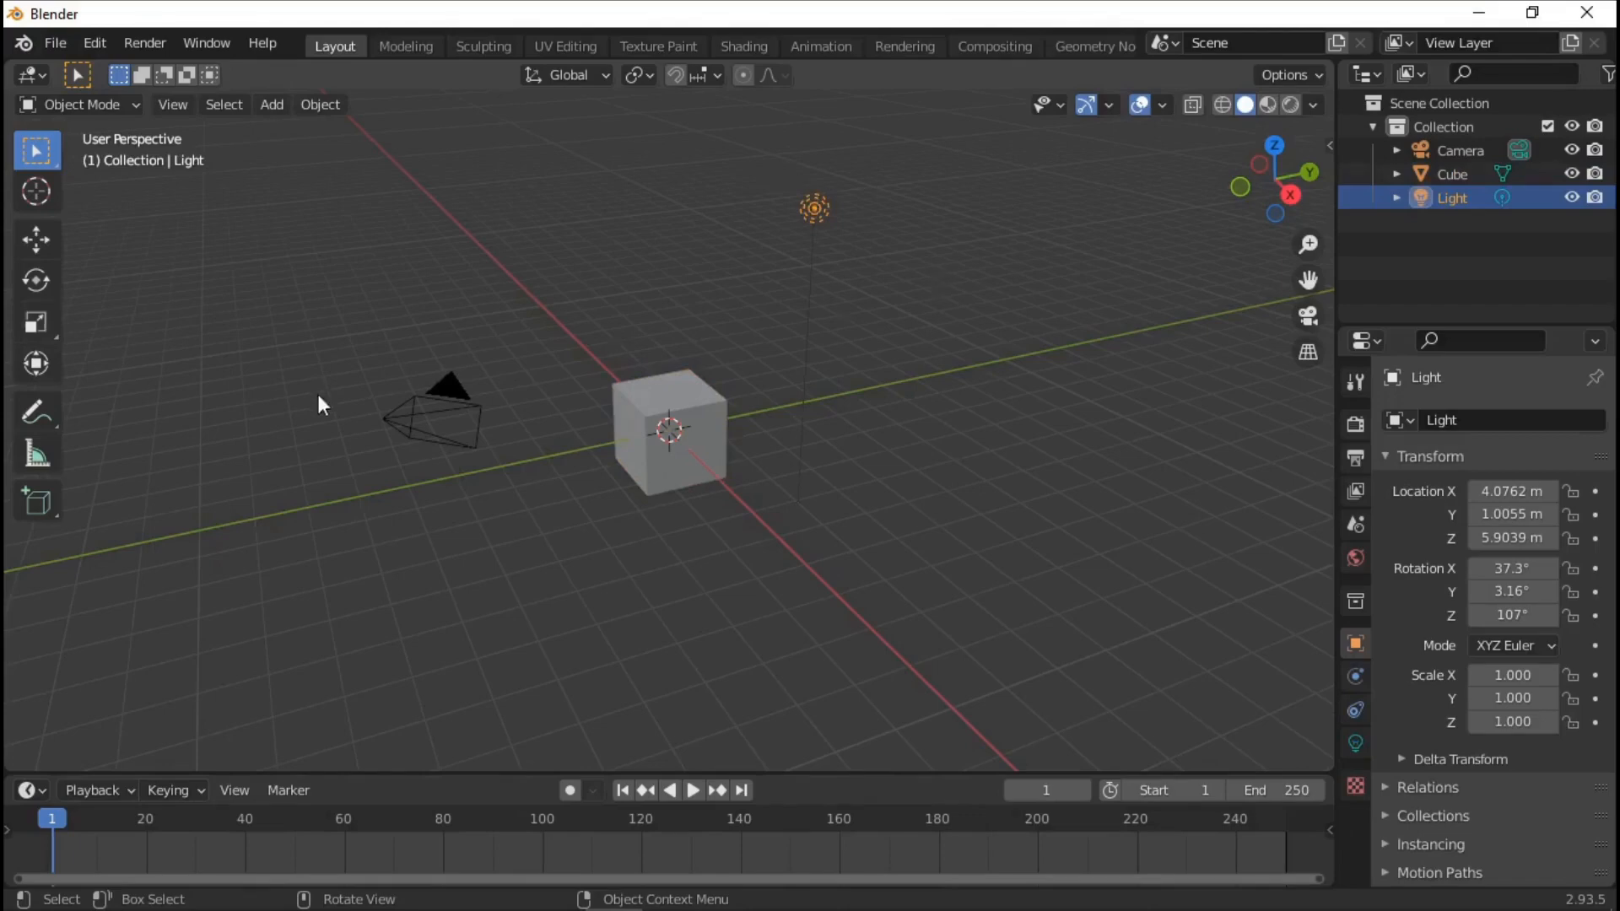
click(436, 432)
middle_drag(398, 419, 464, 351)
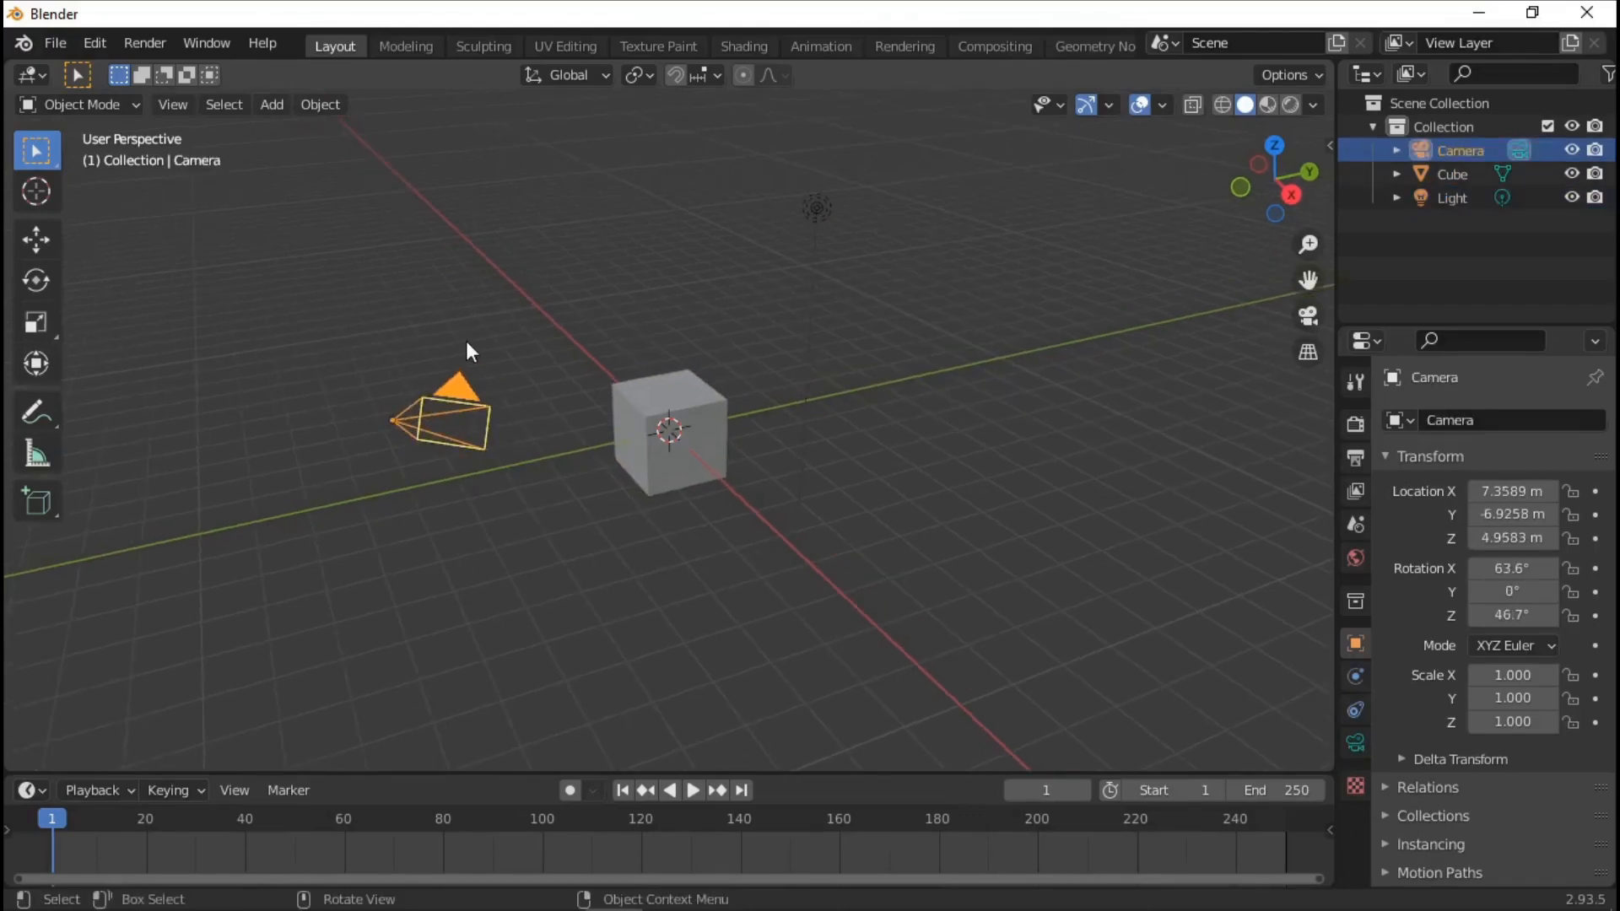
Switch the selection between the cube and the light, ending on the cube, and look over its available property categories
click(667, 431)
click(877, 236)
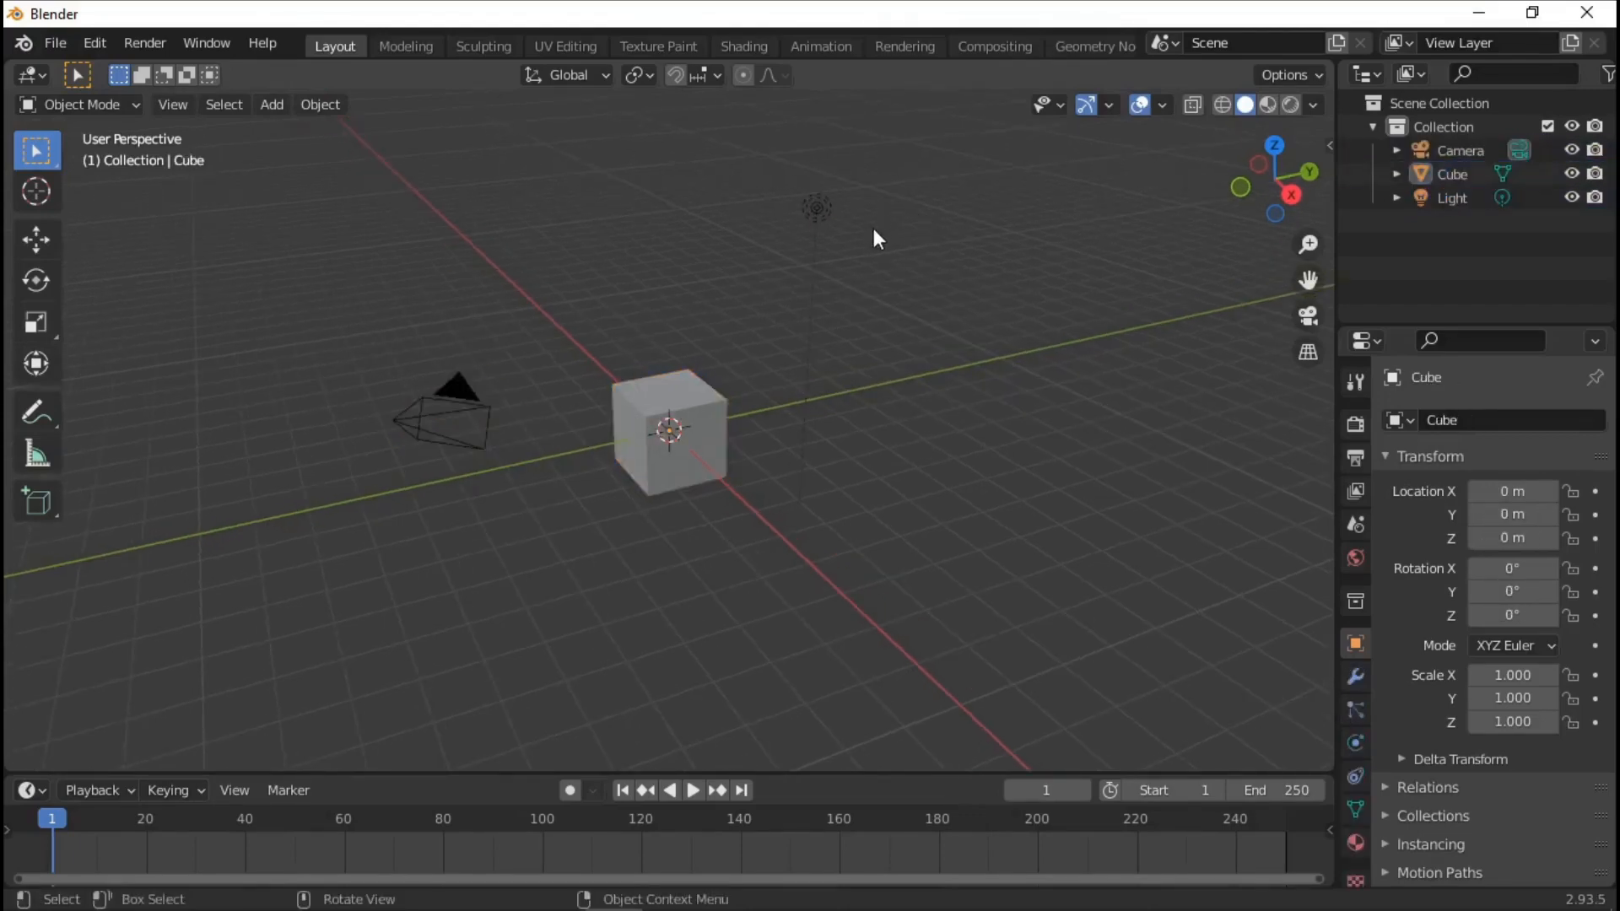
click(818, 211)
click(663, 432)
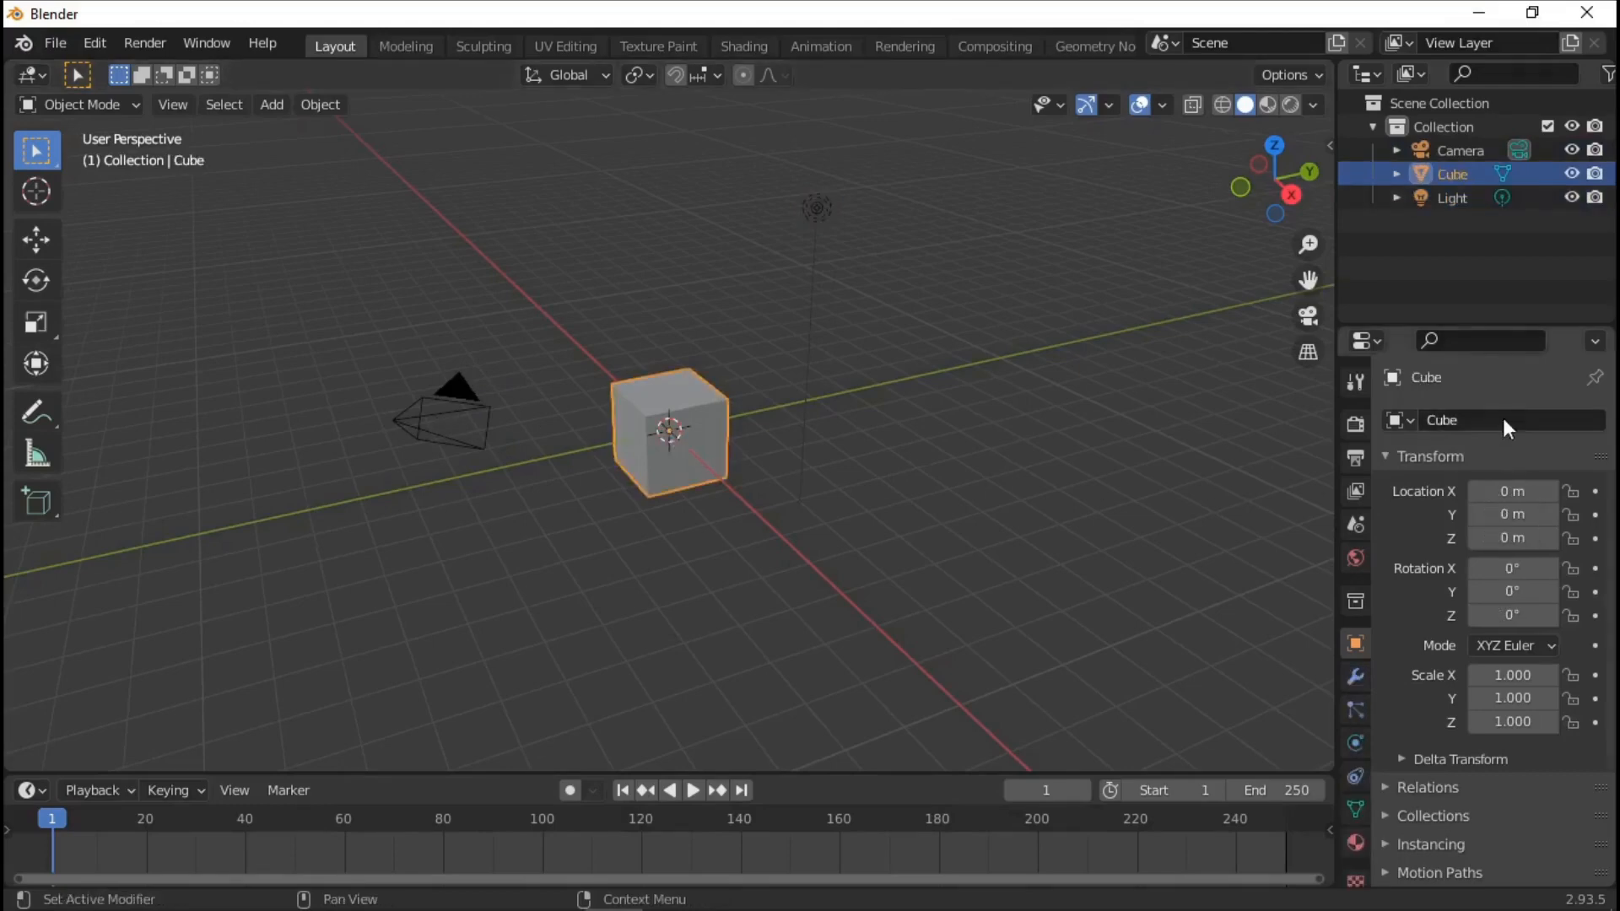
scroll(1319, 651, down, 5)
scroll(1055, 605, up, 5)
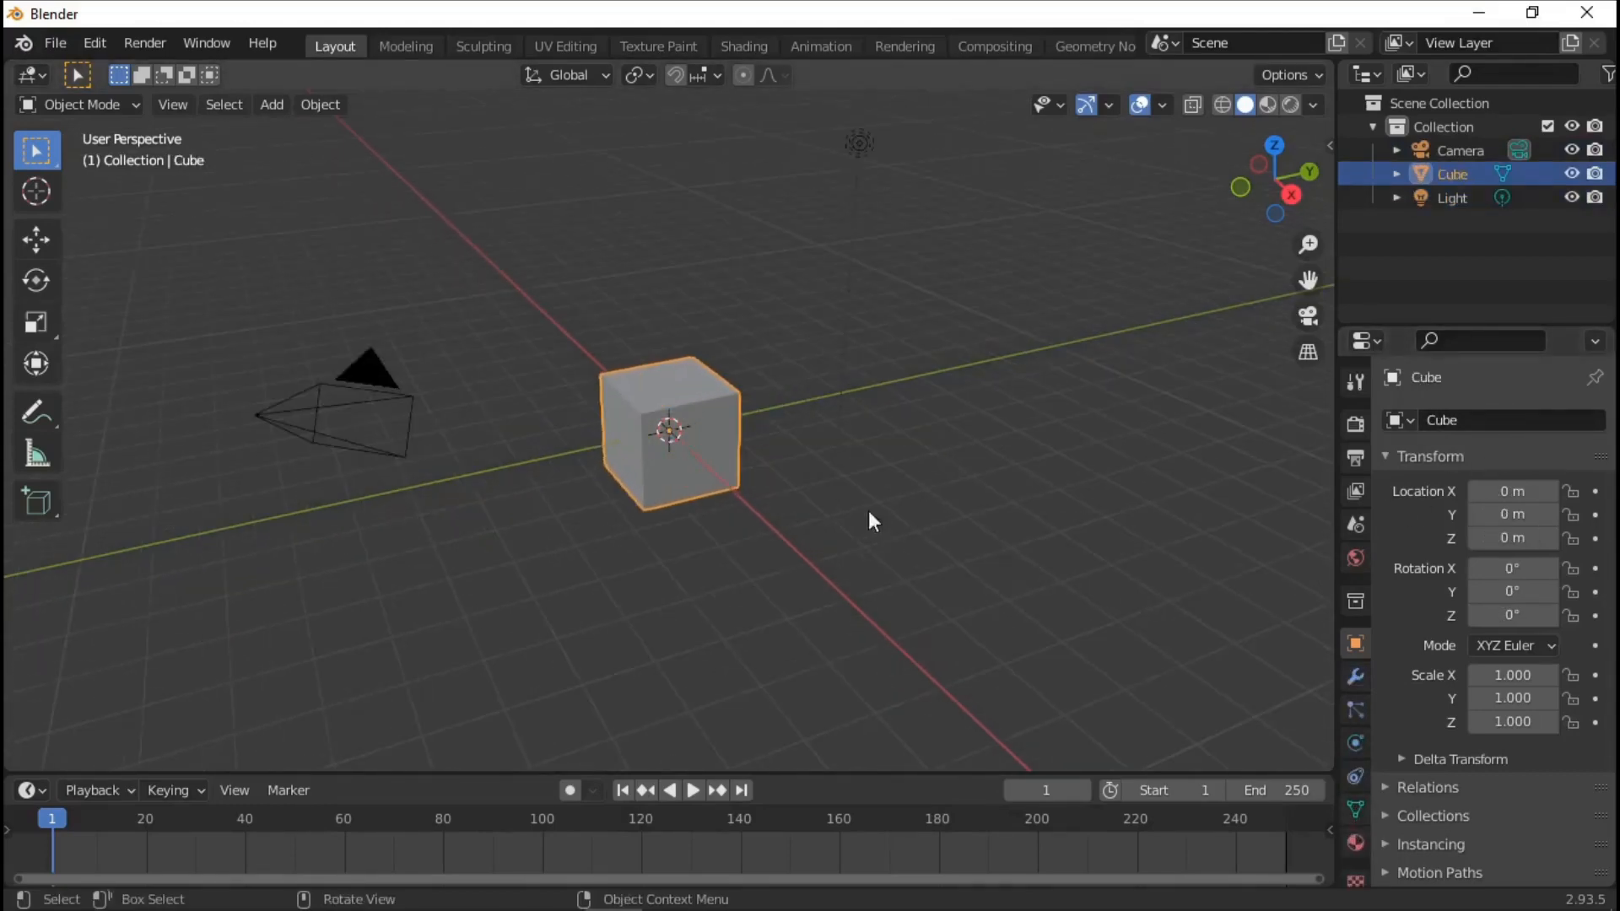
scroll(1348, 734, down, 1)
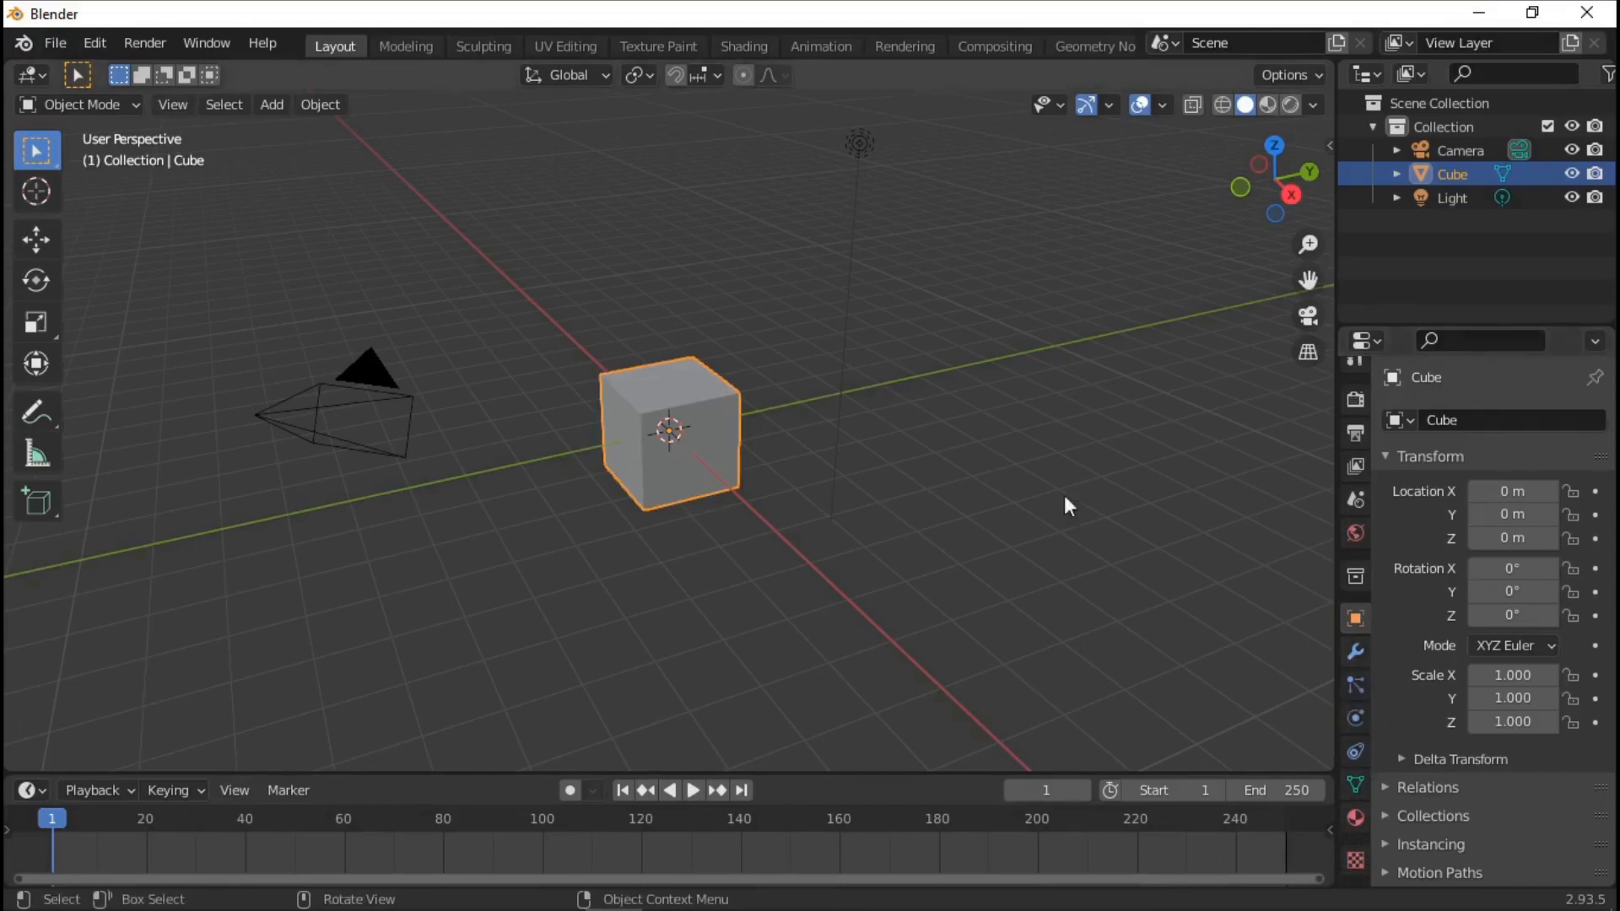
Select the light to view its light data properties and the camera to view its lens properties
click(880, 167)
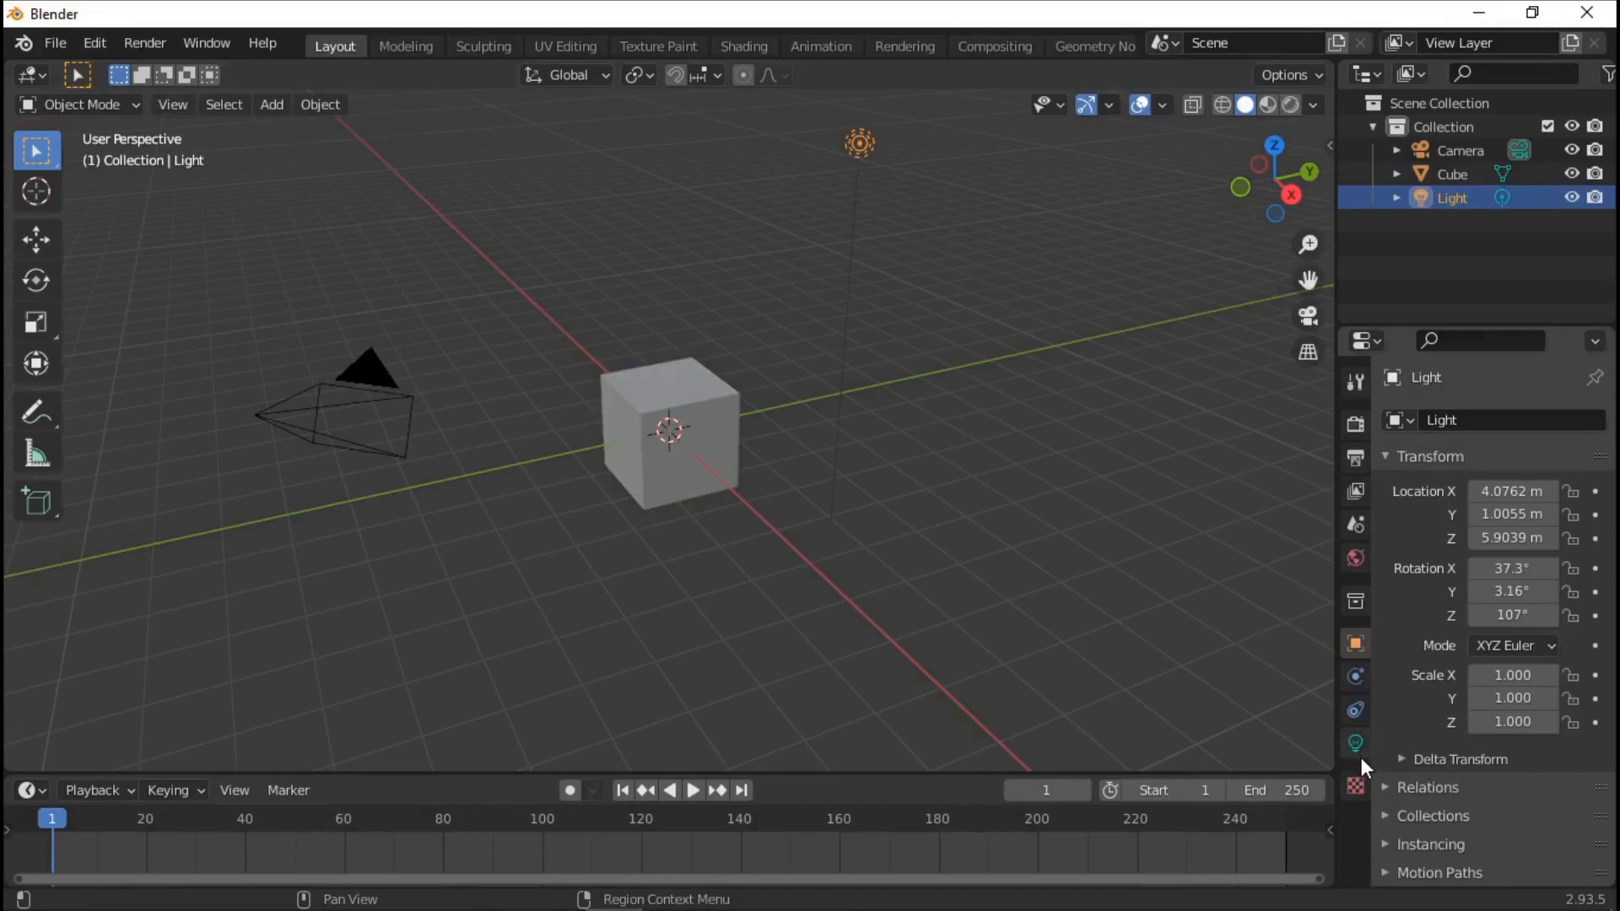
drag(782, 166, 897, 149)
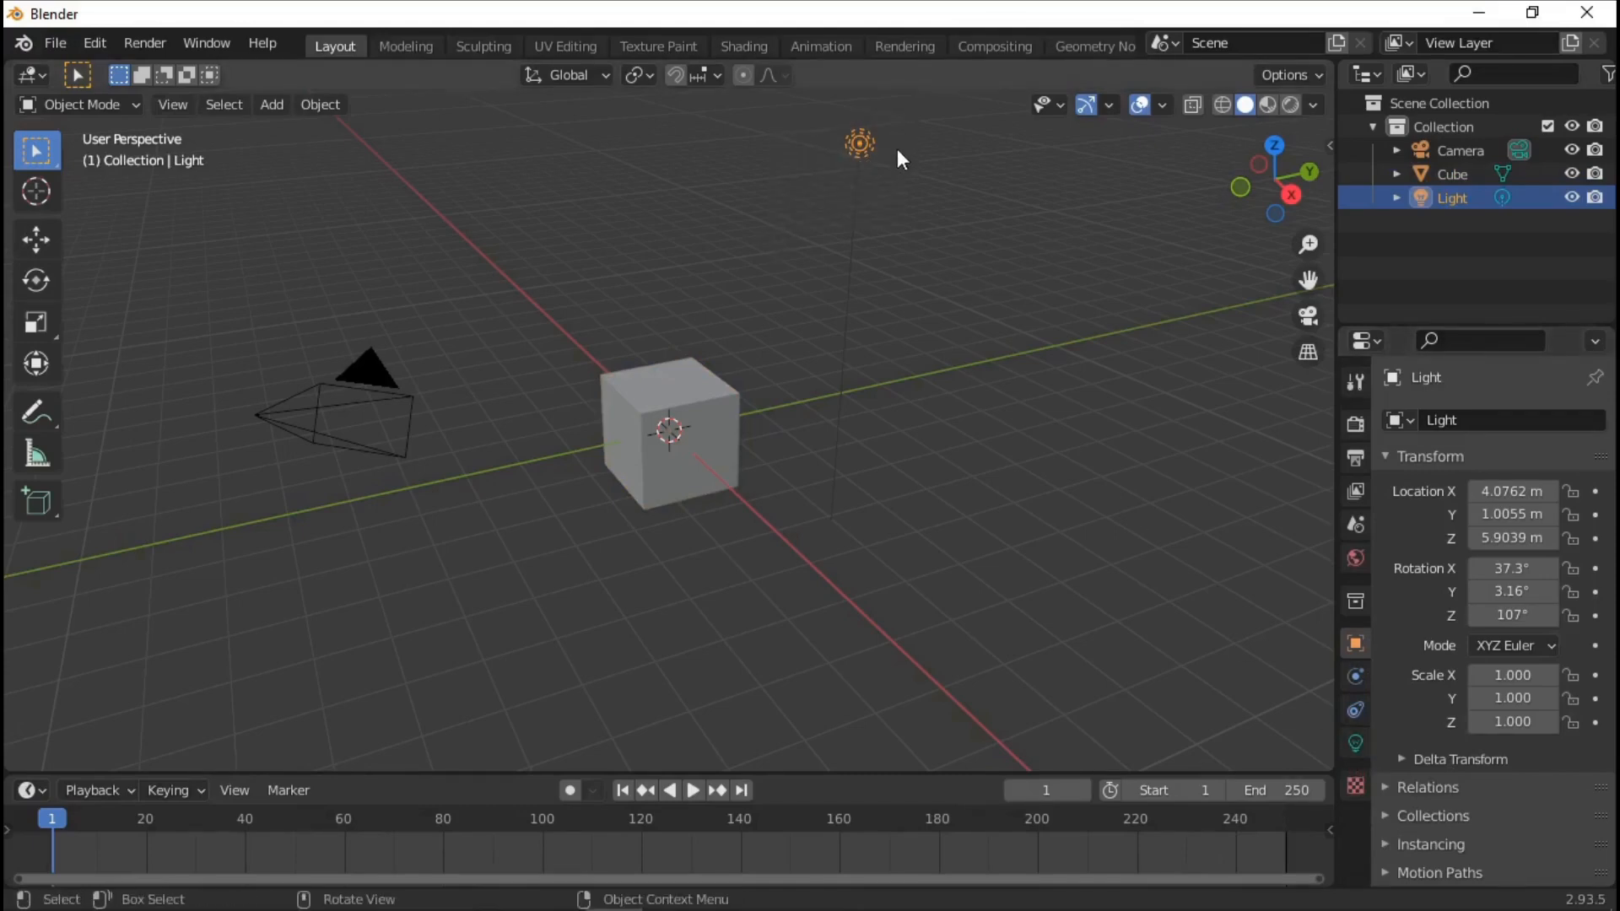
click(1355, 744)
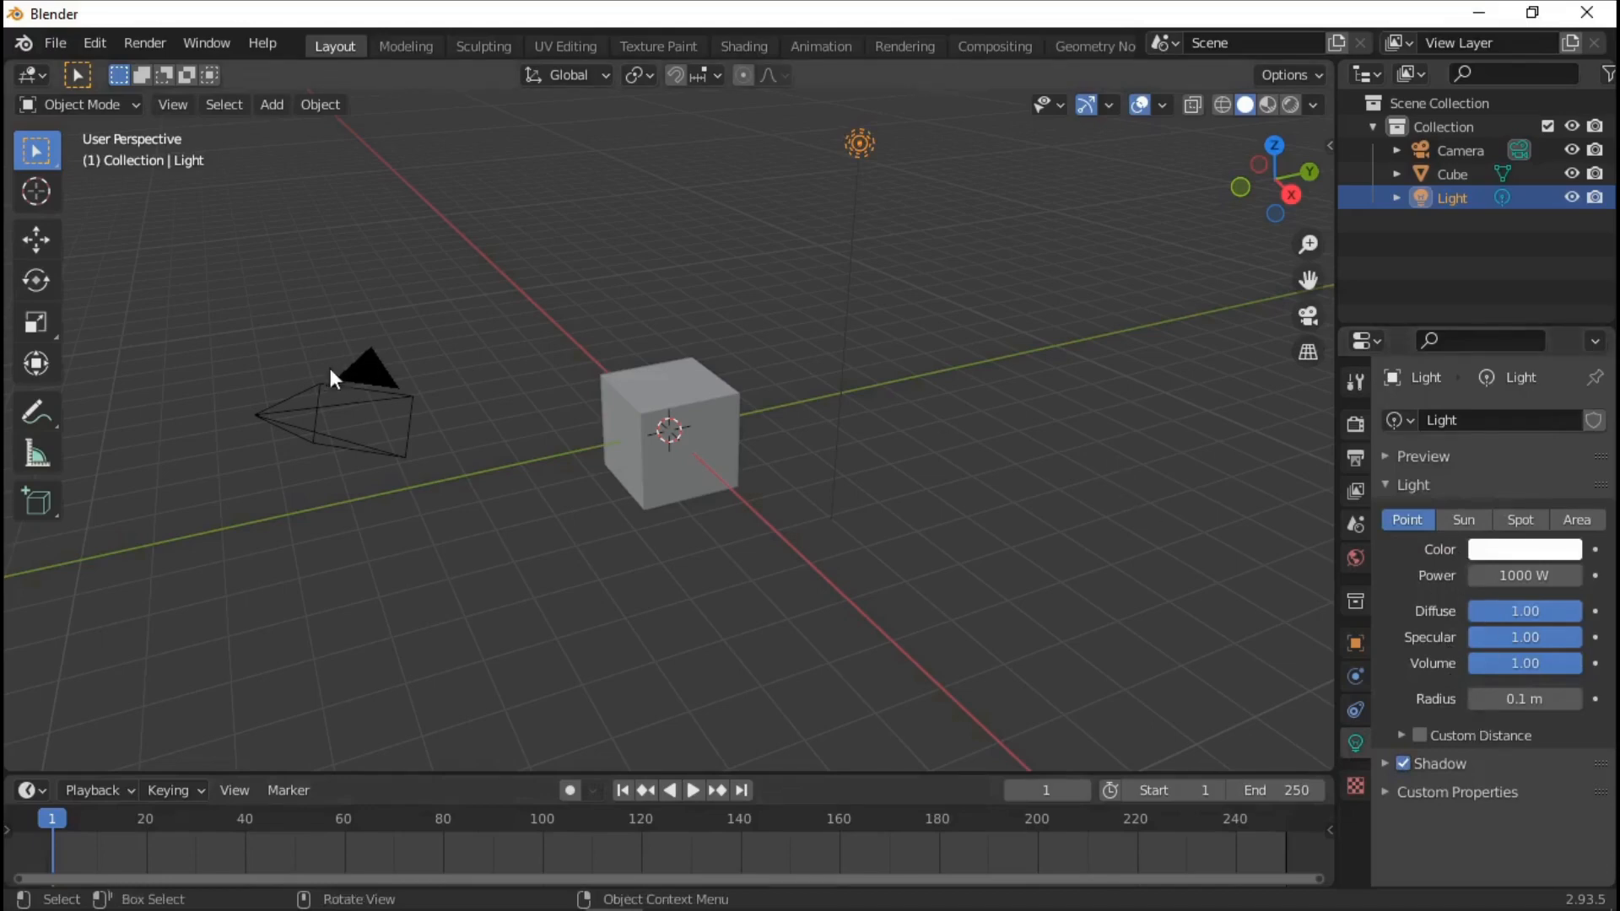
click(307, 394)
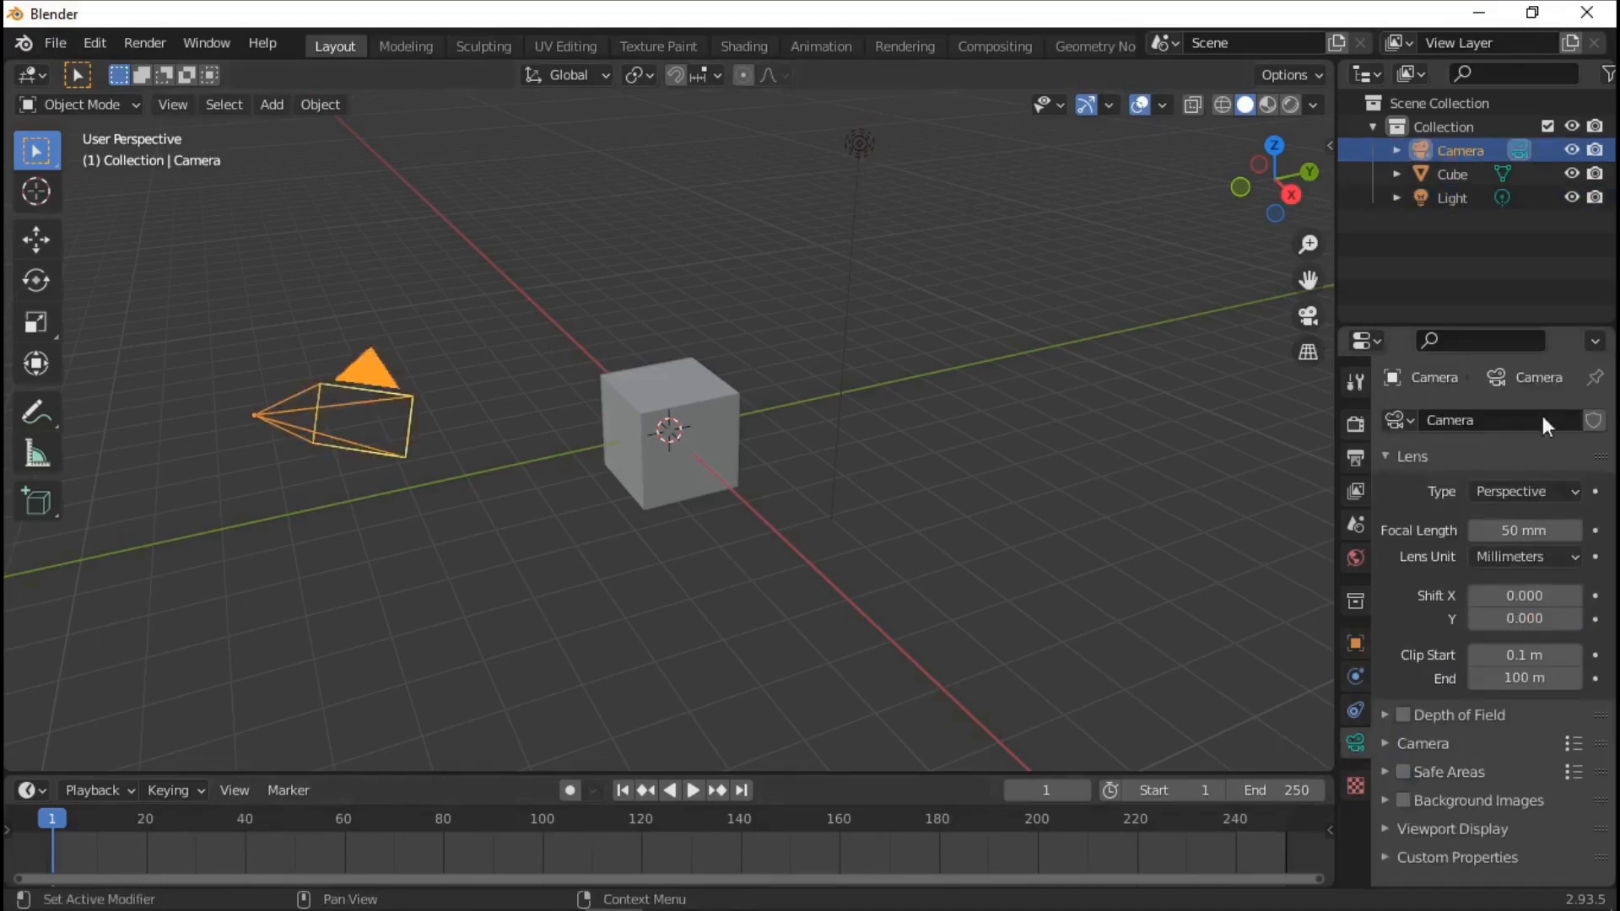
Select the cube and view its mesh data, material and modifier properties, including the list of available modifiers
click(682, 428)
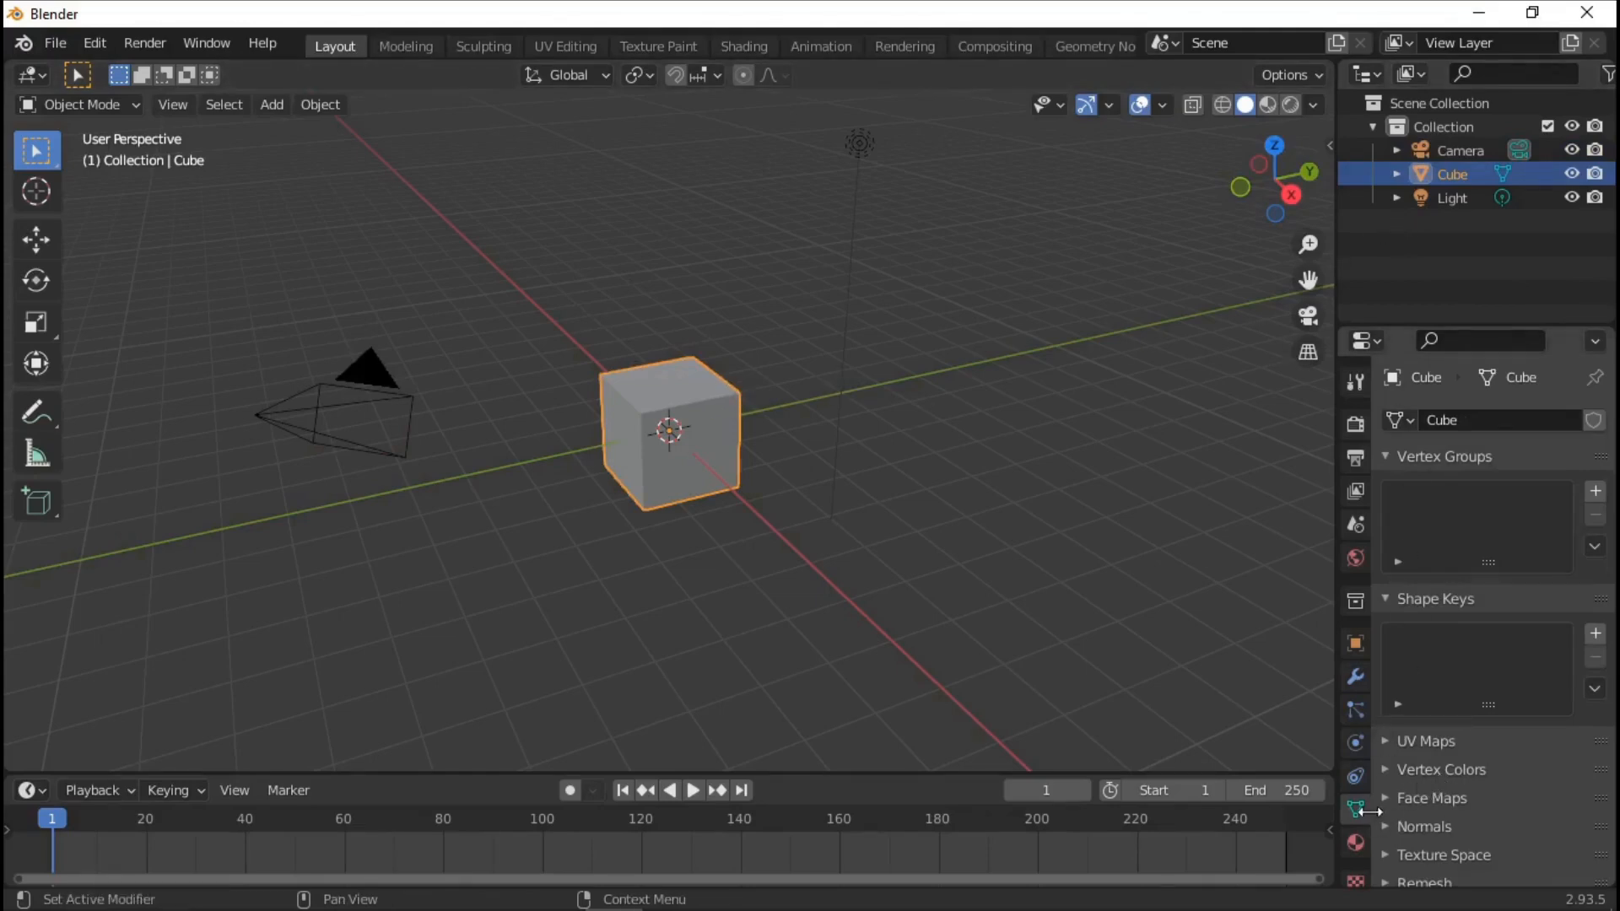
scroll(1365, 812, down, 1)
click(1356, 816)
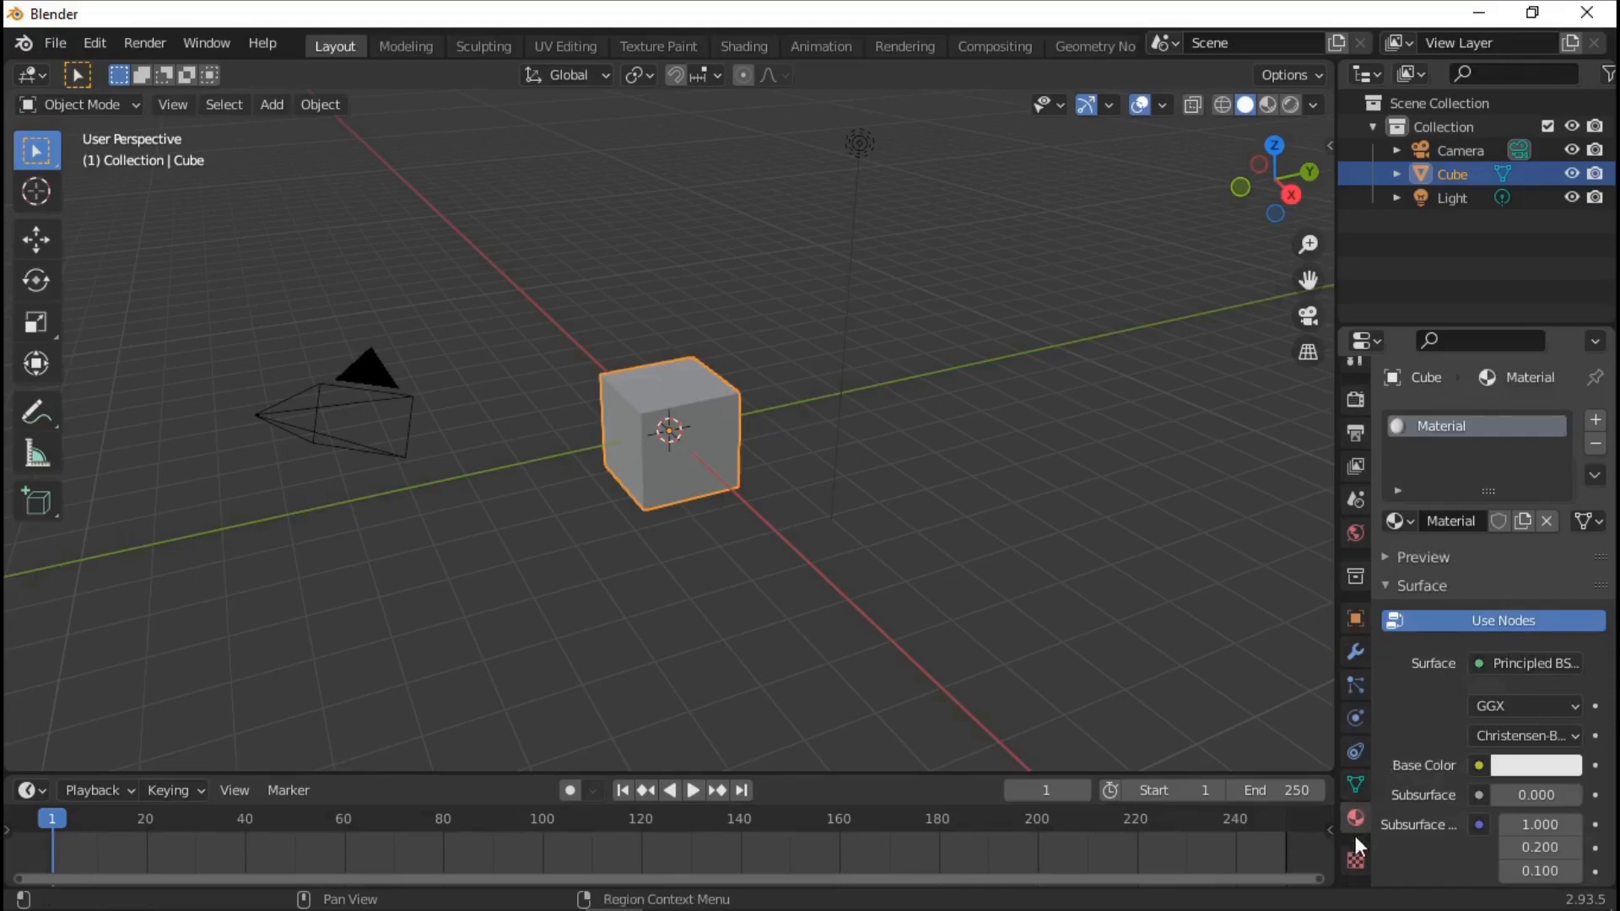
click(1356, 652)
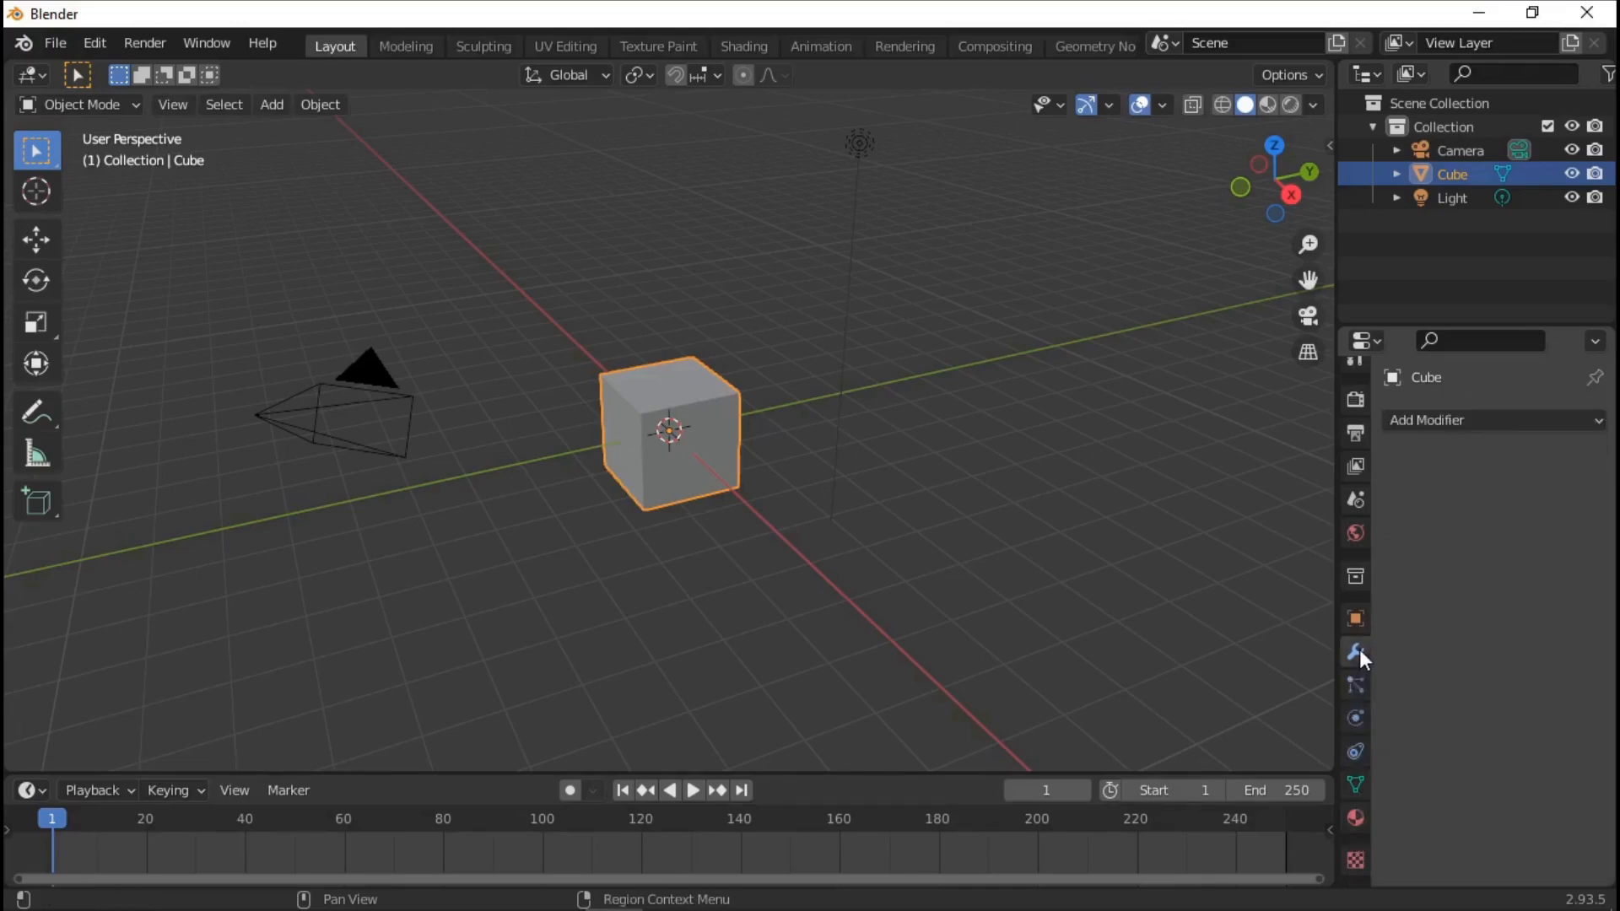
click(1446, 416)
click(1447, 417)
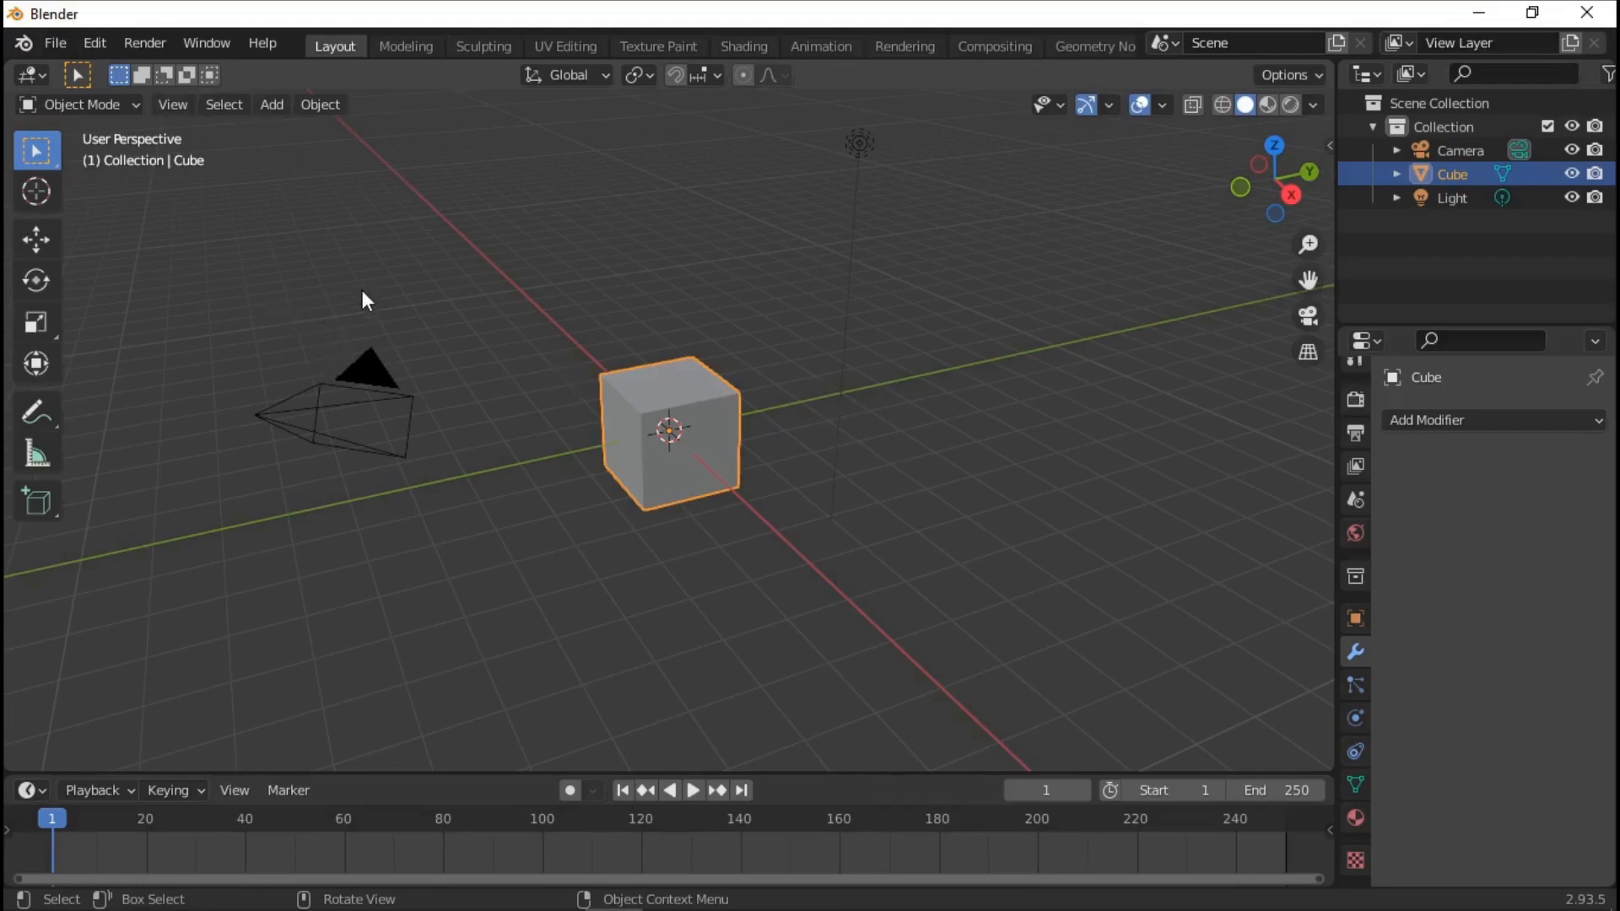
Select the camera, the light and the cube in turn to compare their properties, ending on the camera
click(379, 399)
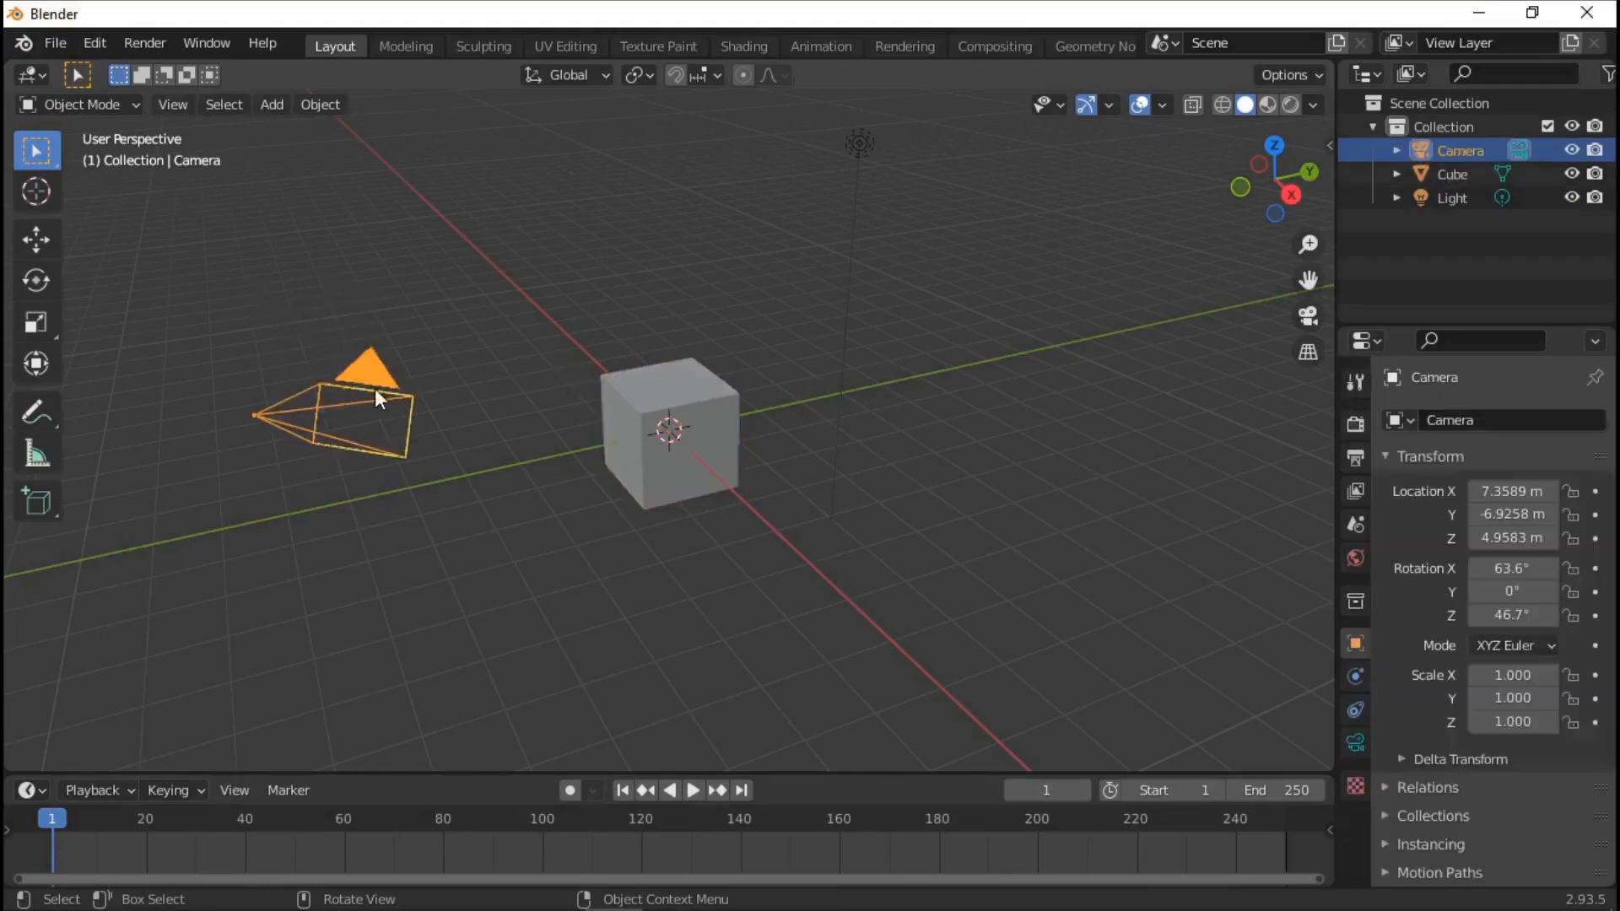
click(833, 158)
click(687, 403)
click(362, 434)
click(673, 432)
click(407, 406)
Display the scene in wireframe shading to view the cube's edges, and return the viewport to solid shading
middle_drag(823, 397, 970, 367)
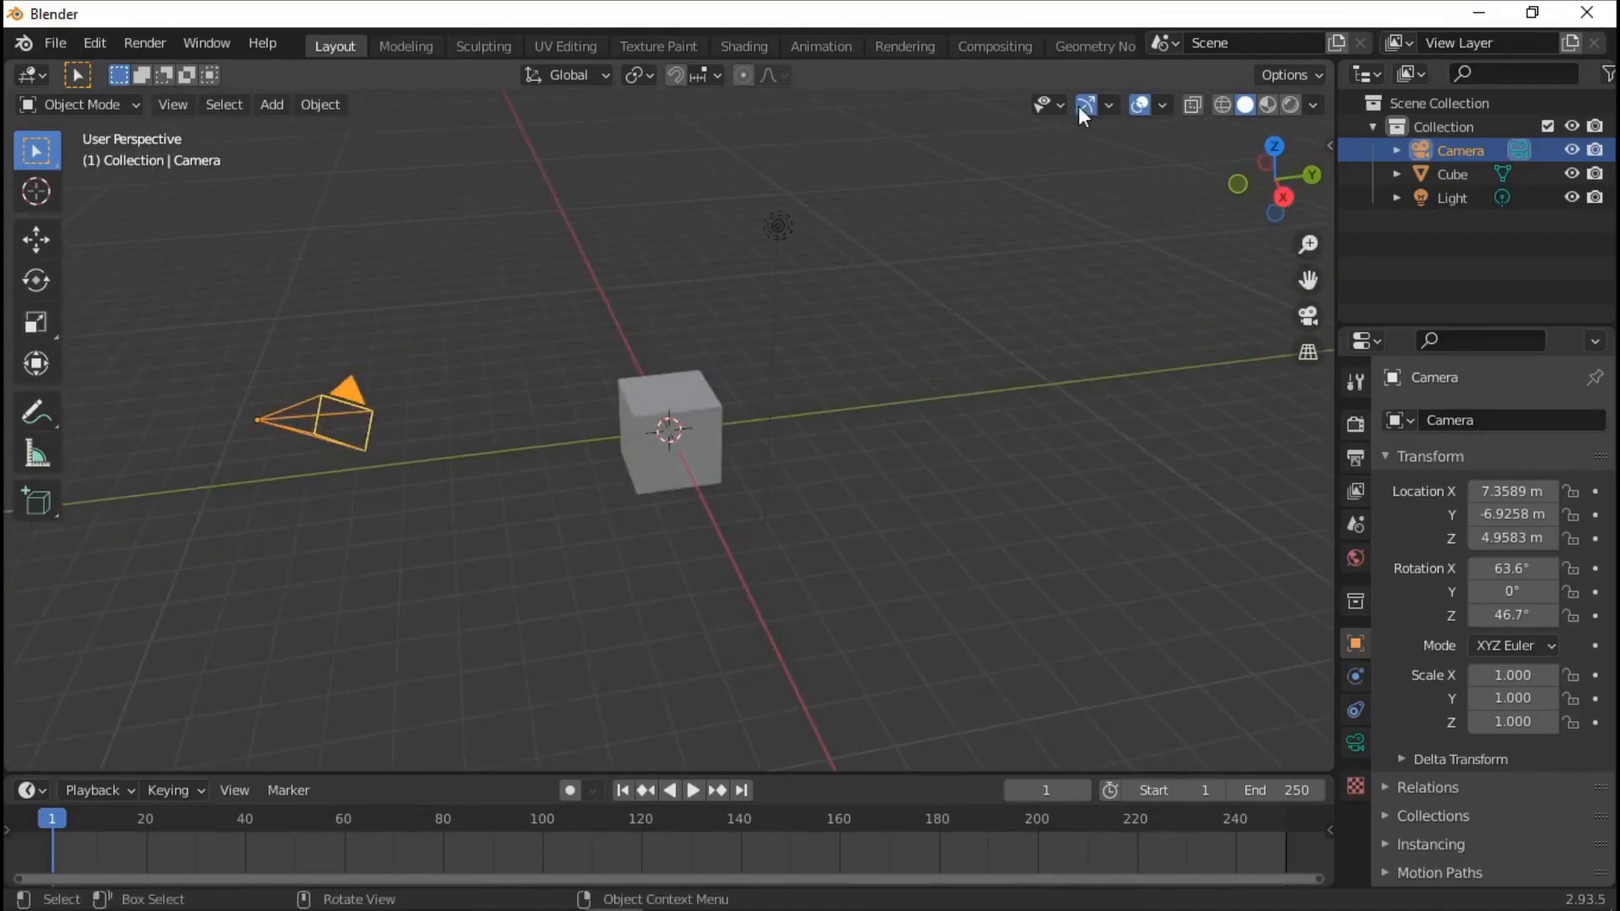
click(1222, 105)
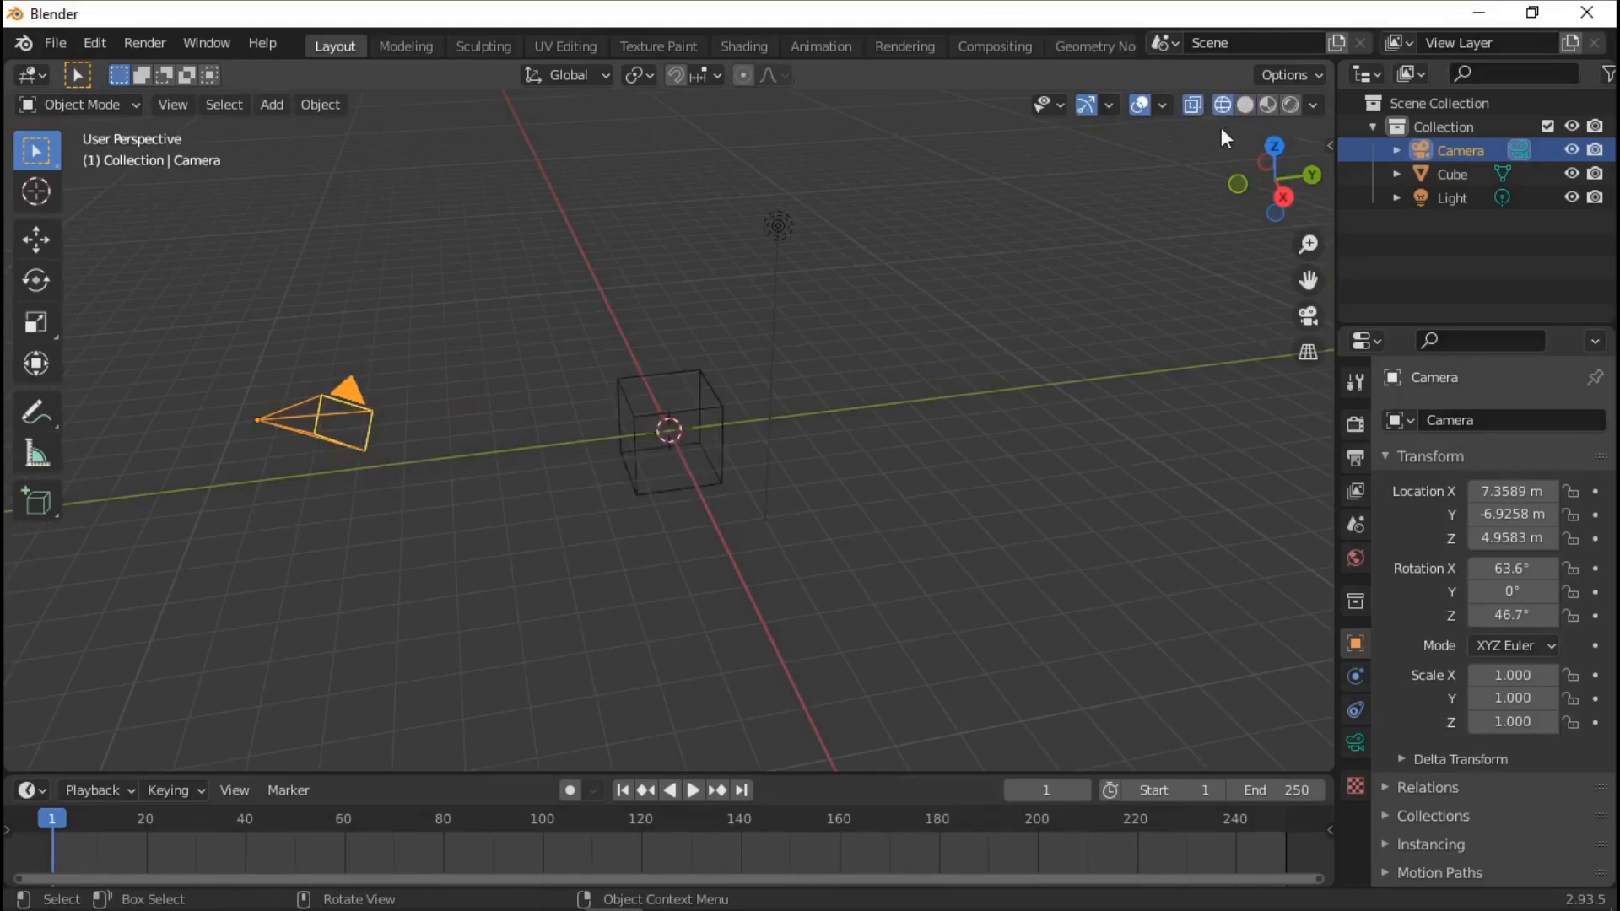
scroll(711, 420, up, 3)
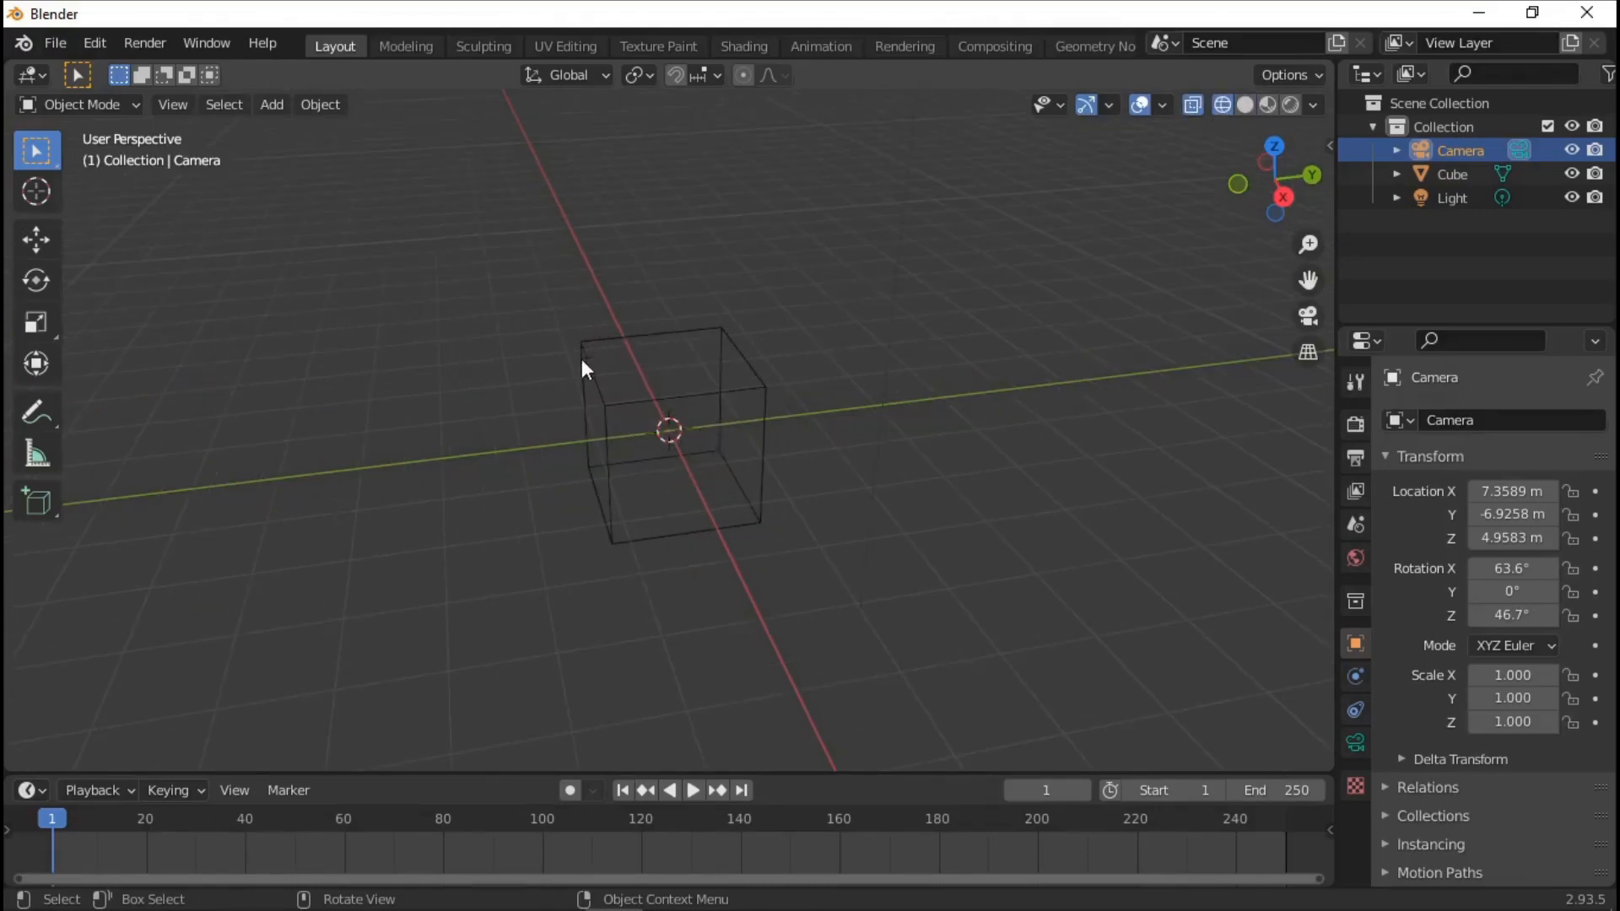
scroll(588, 353, up, 1)
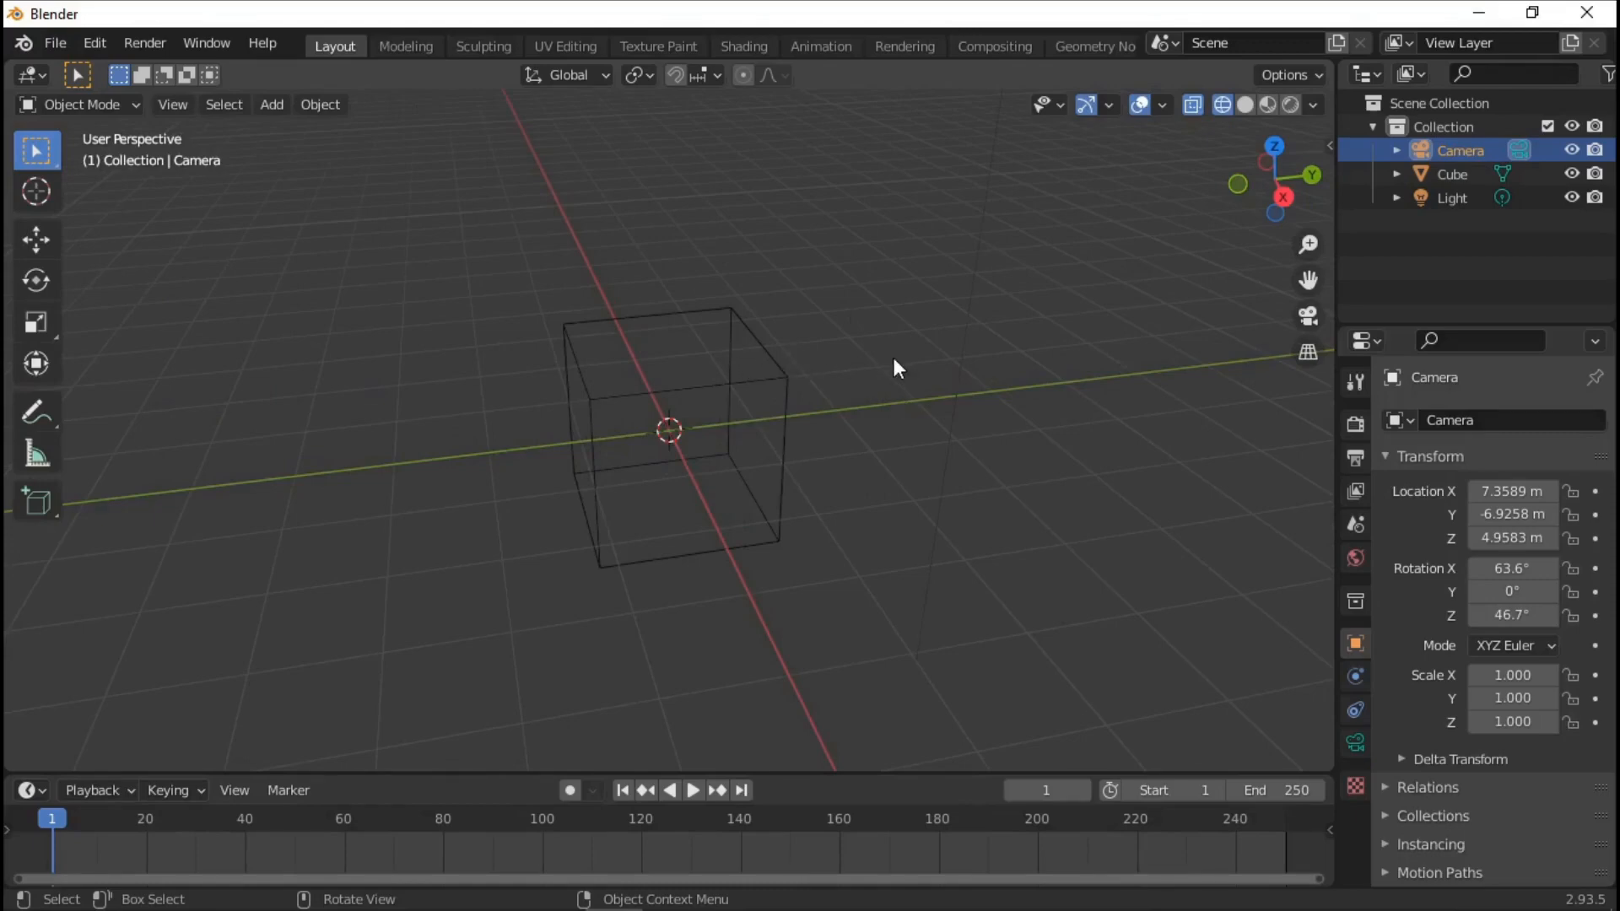
click(1245, 105)
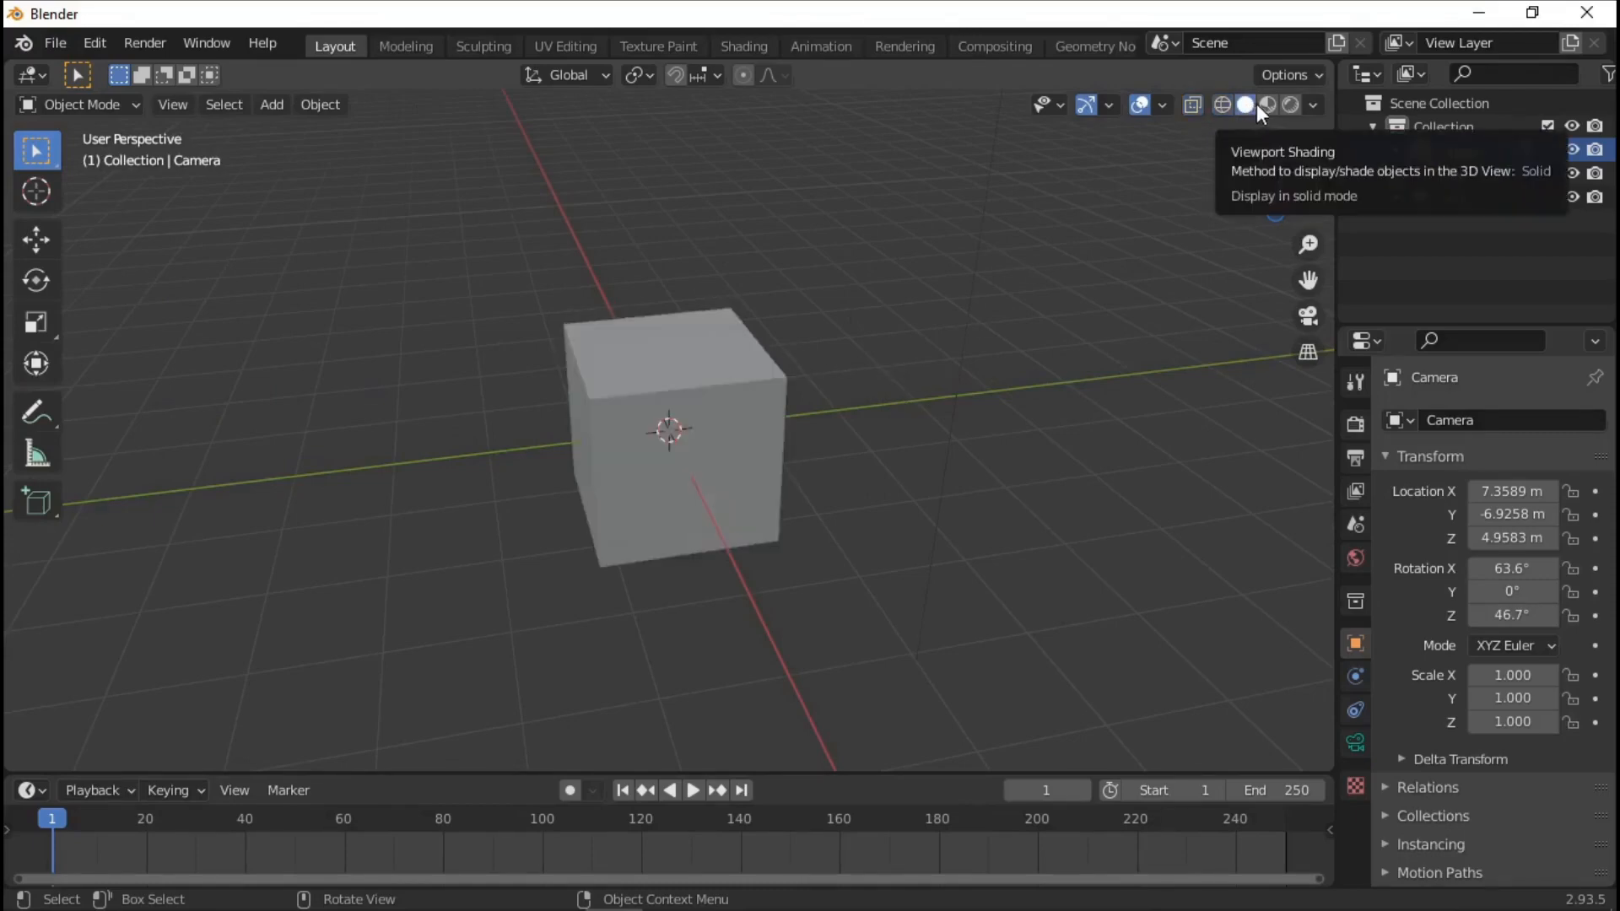
scroll(928, 291, down, 4)
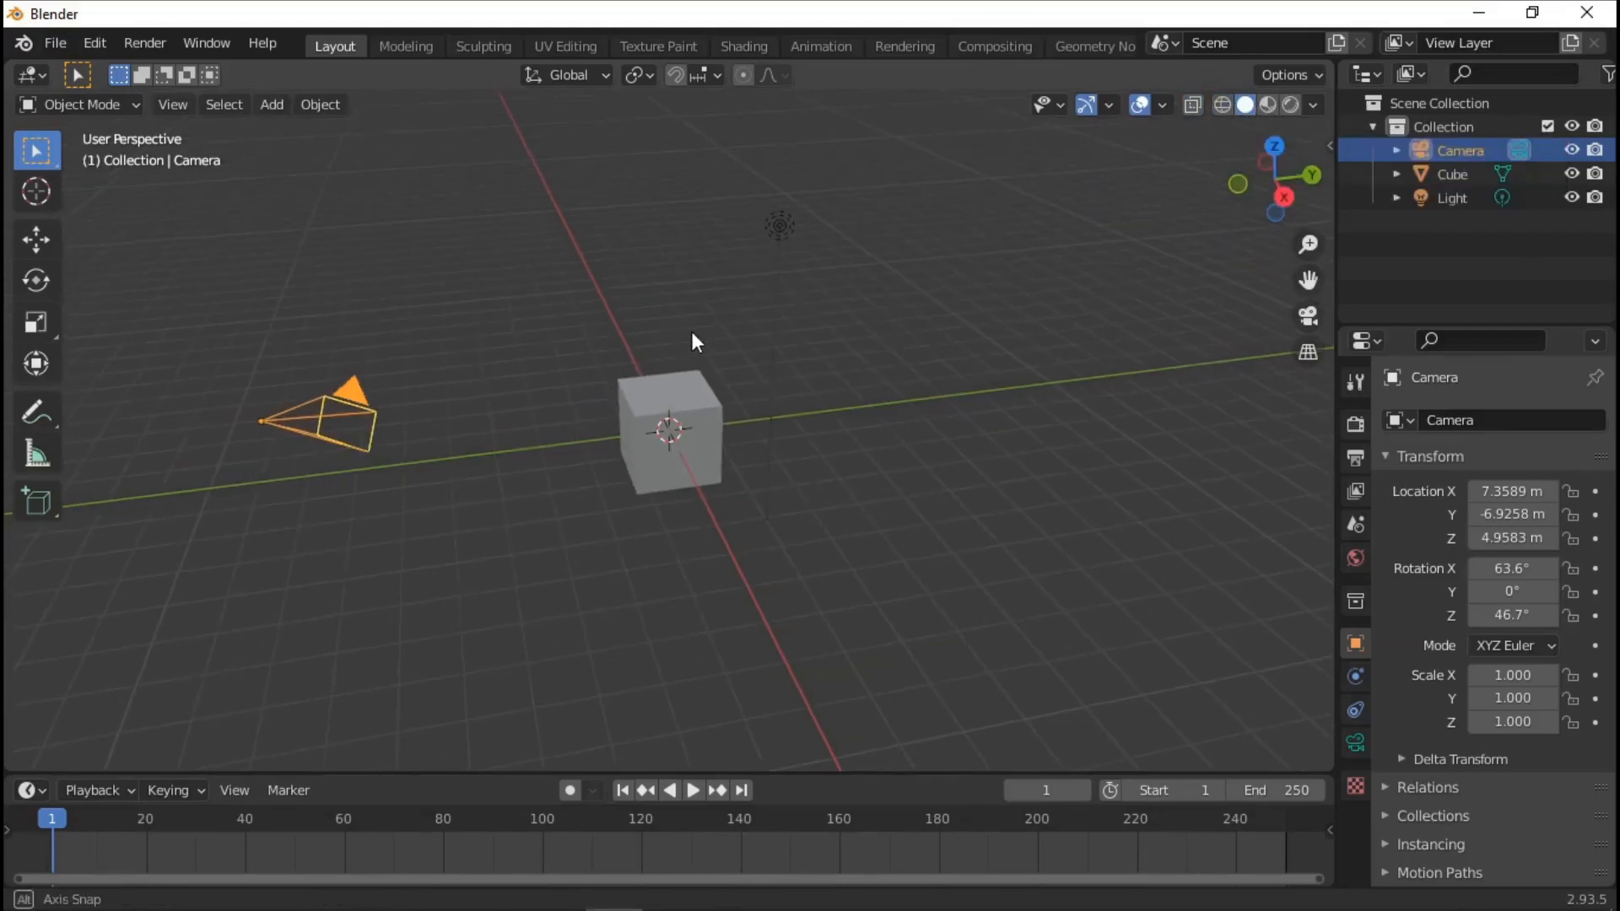
Deselect the camera, view the scene in material preview and rendered shading, and select the cube to examine it from several angles
scroll(759, 367, up, 2)
click(774, 377)
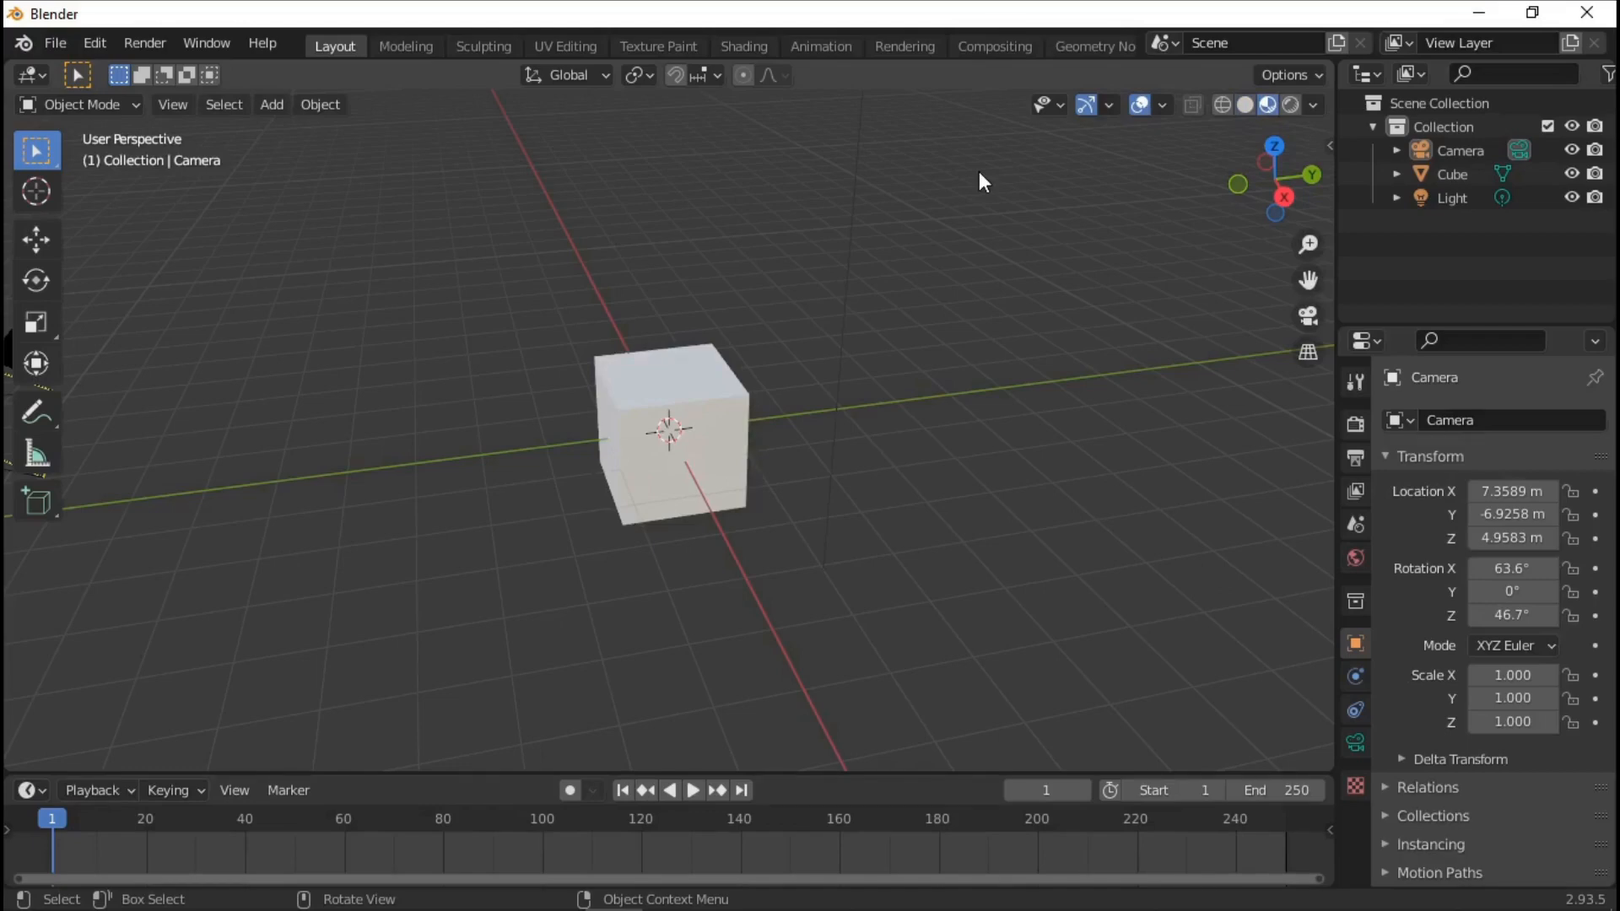
click(1293, 107)
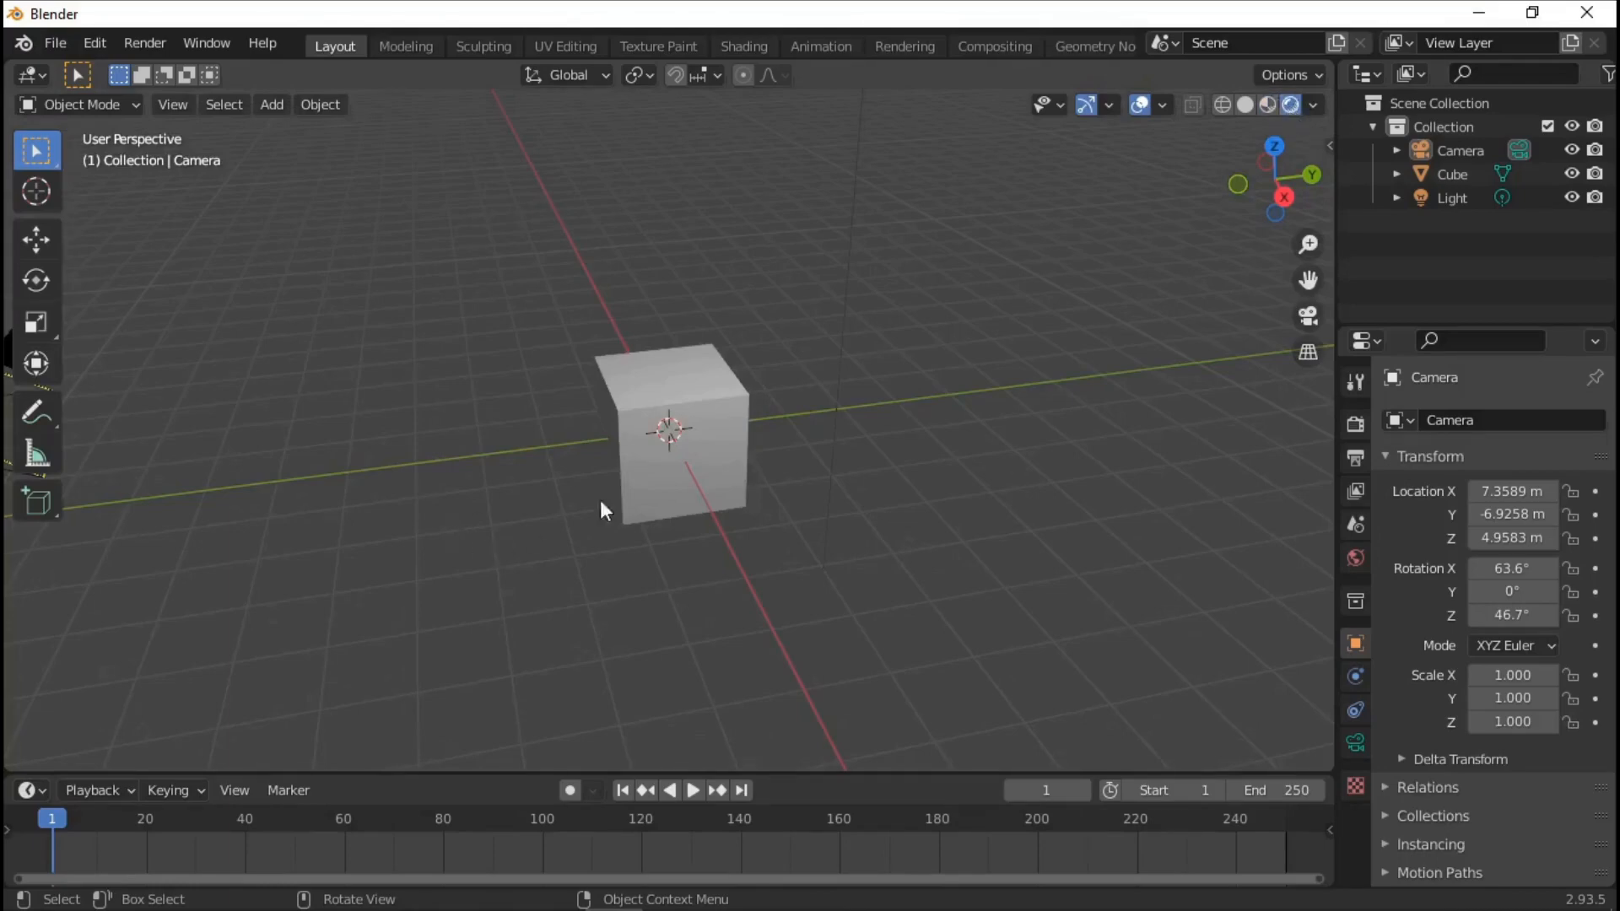
click(691, 442)
middle_drag(691, 442, 752, 442)
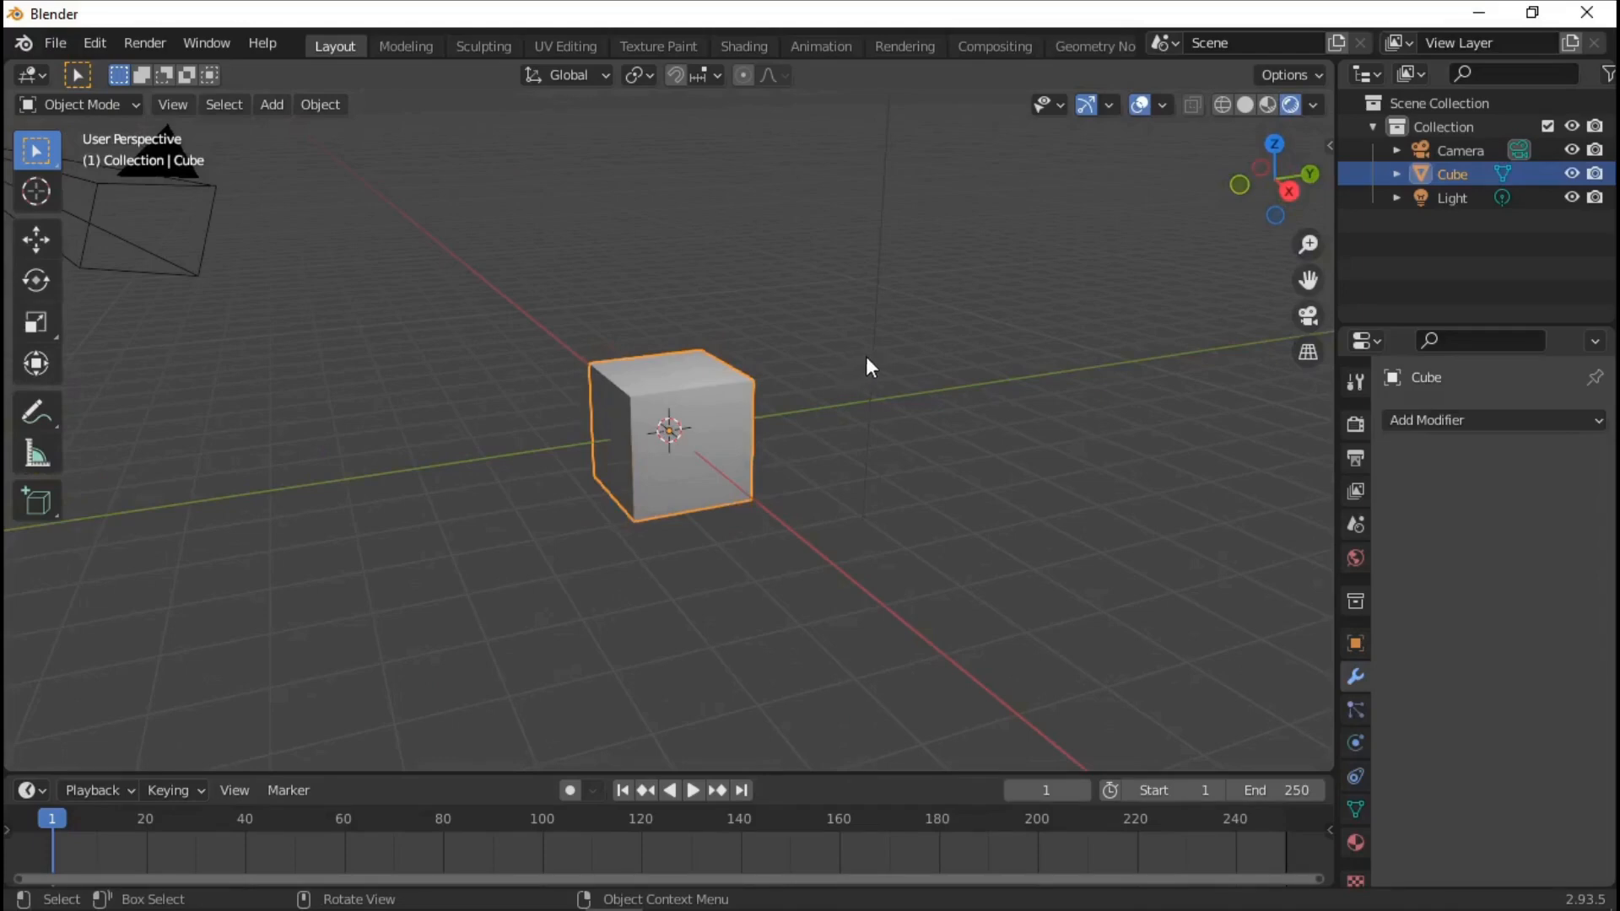
middle_drag(866, 358, 774, 377)
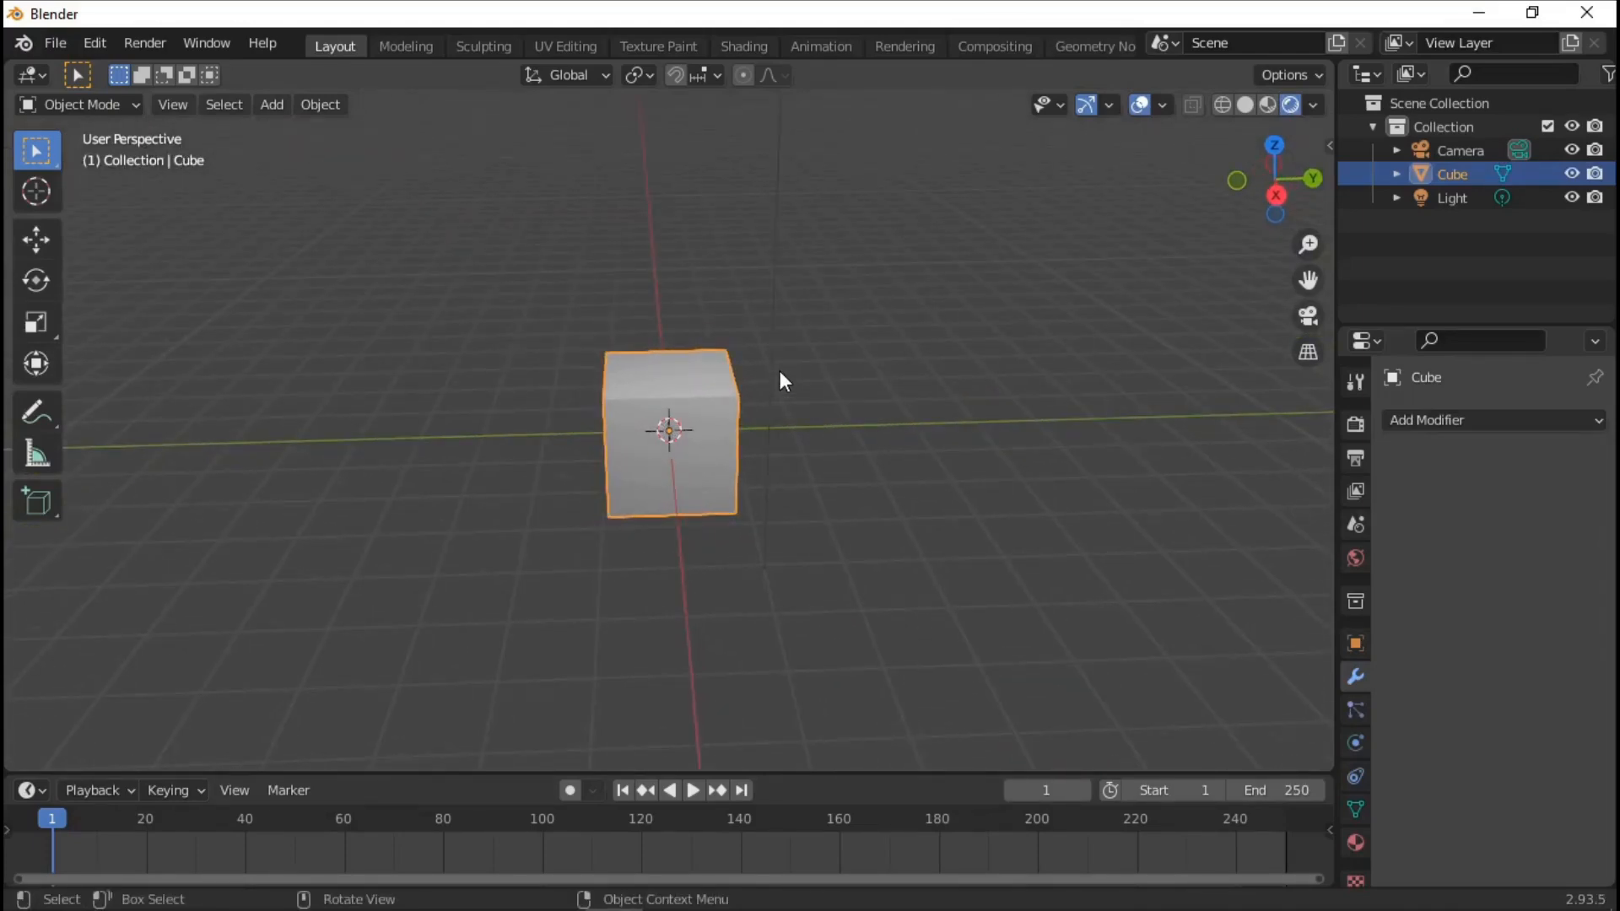
middle_drag(781, 372, 810, 373)
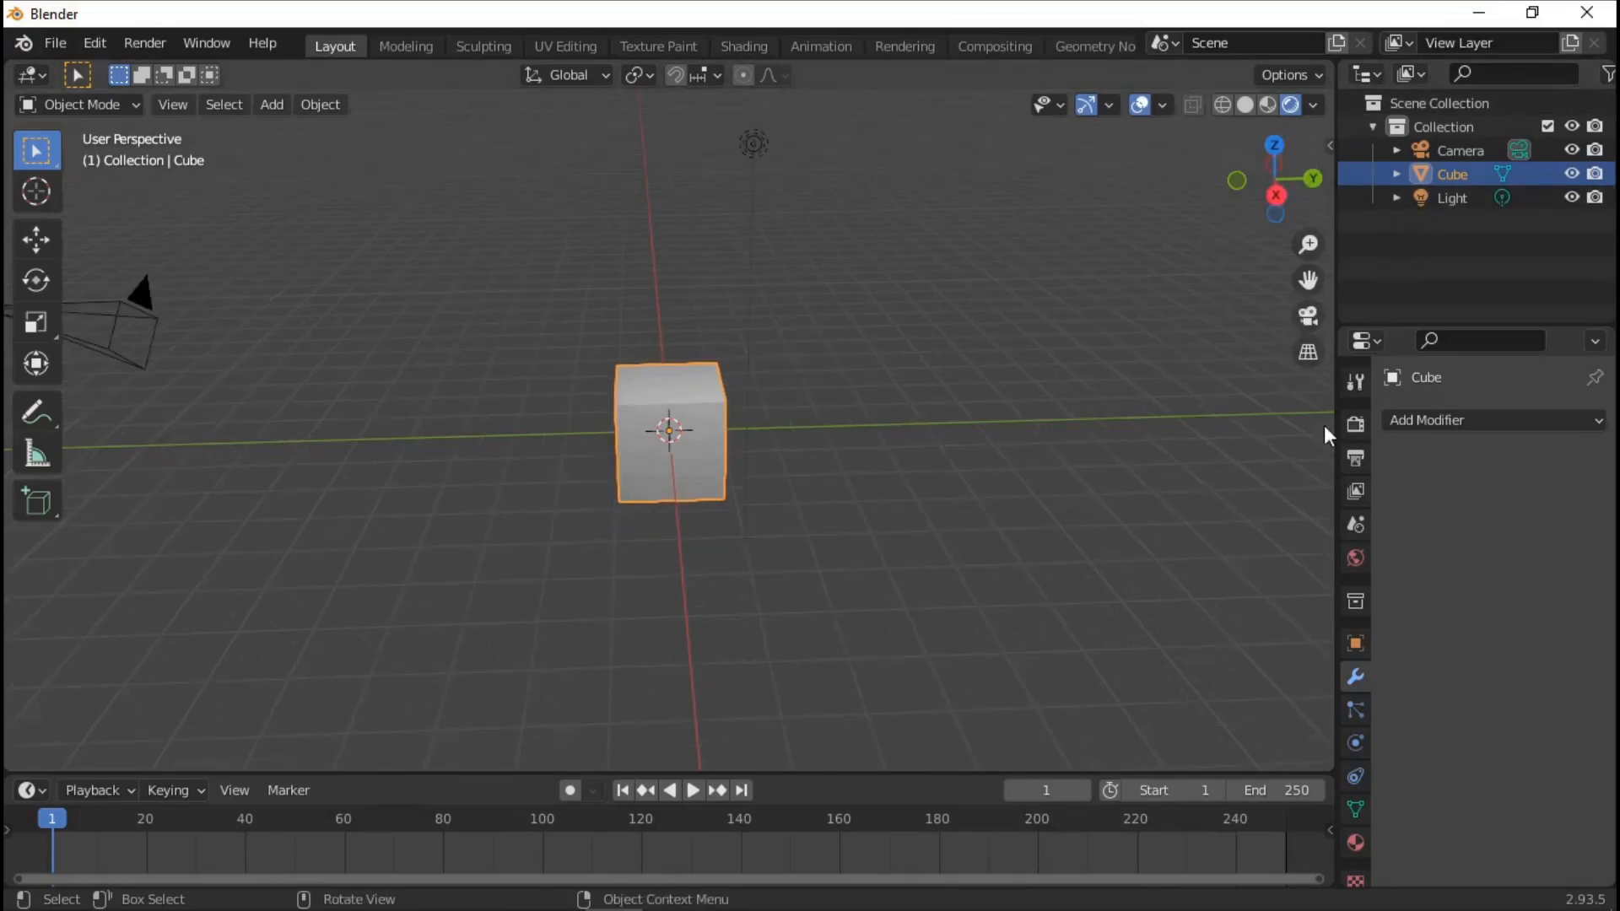
scroll(949, 393, down, 2)
middle_drag(750, 411, 1215, 358)
scroll(795, 412, up, 3)
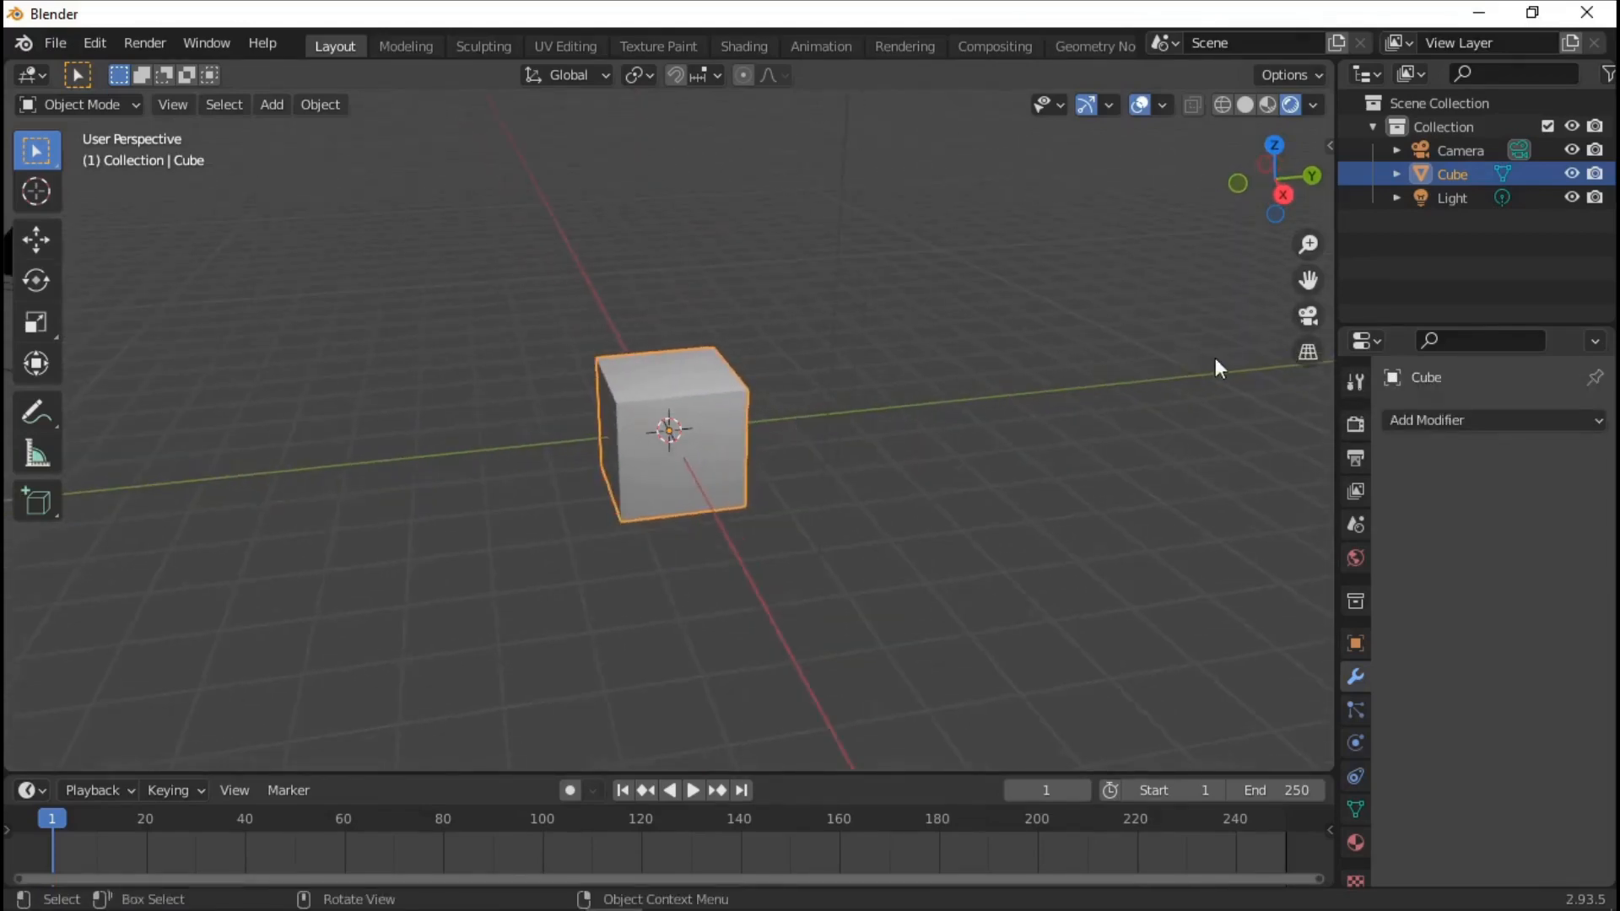
Toggle the viewport repeatedly between perspective and orthographic projection to compare the cube, ending in orthographic
click(1310, 355)
click(1310, 353)
click(1306, 352)
click(1308, 351)
click(1310, 351)
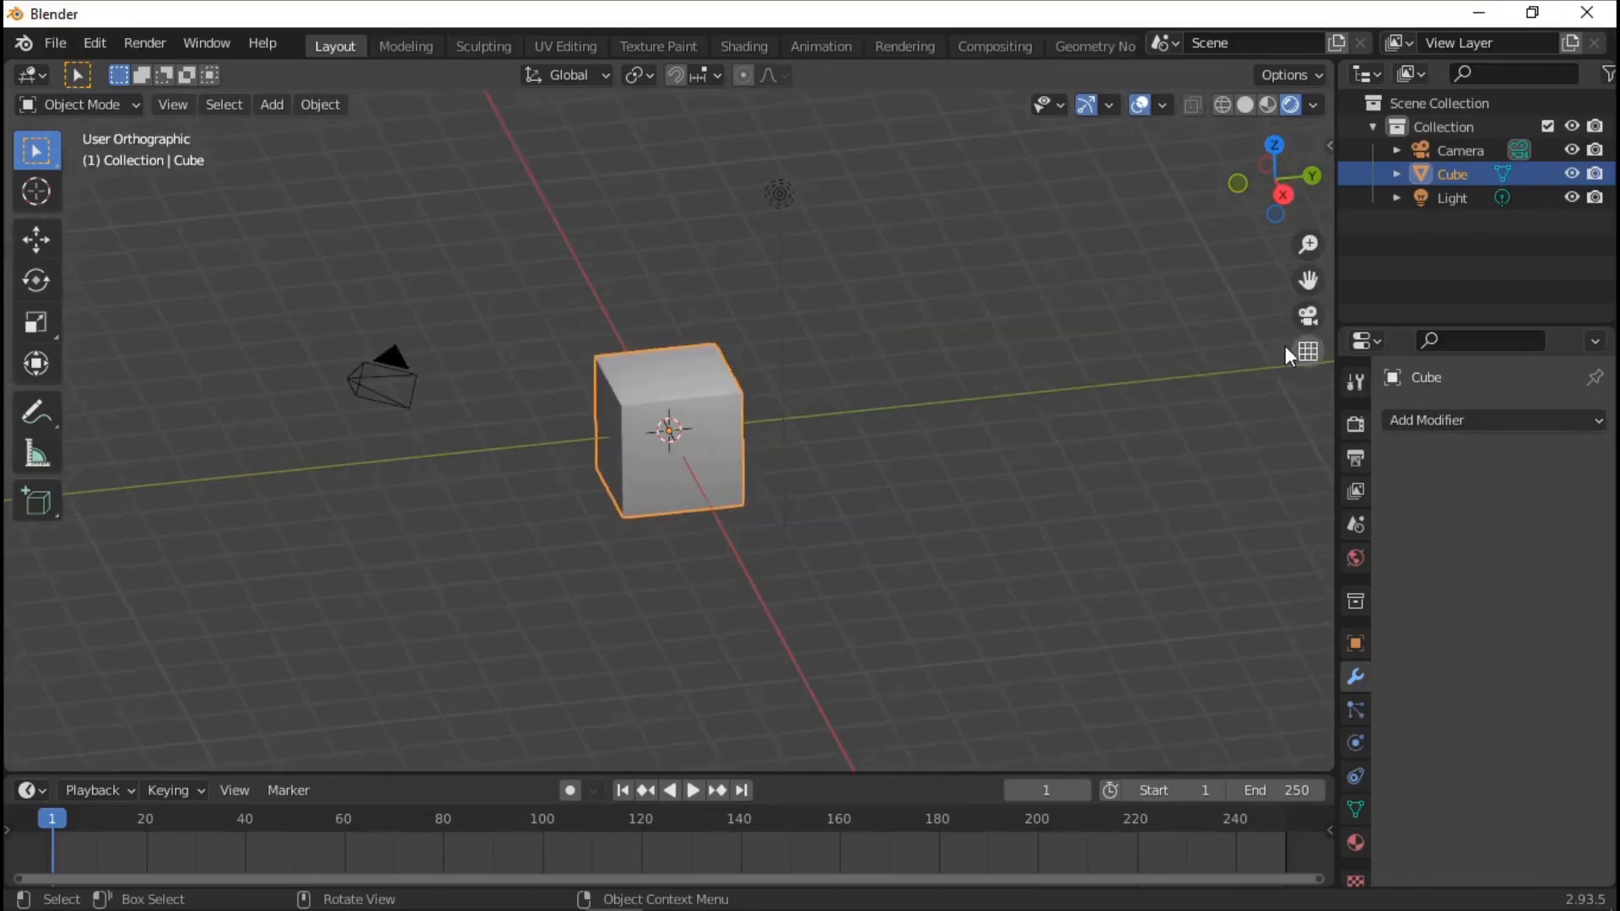
click(1309, 353)
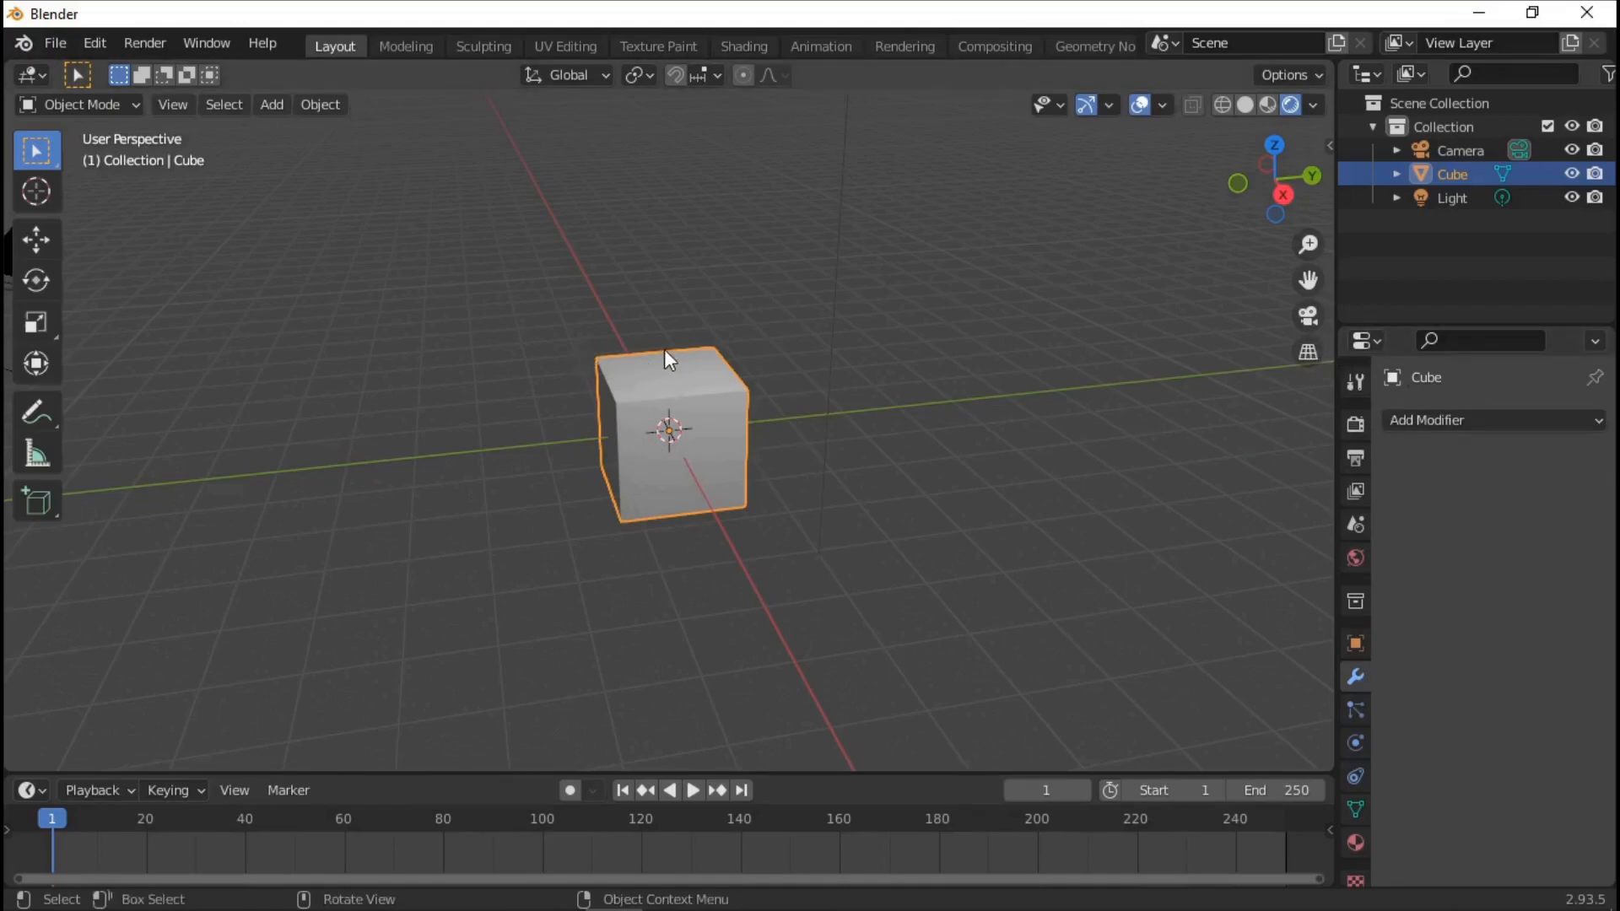
click(1309, 351)
scroll(753, 349, up, 2)
scroll(750, 353, up, 2)
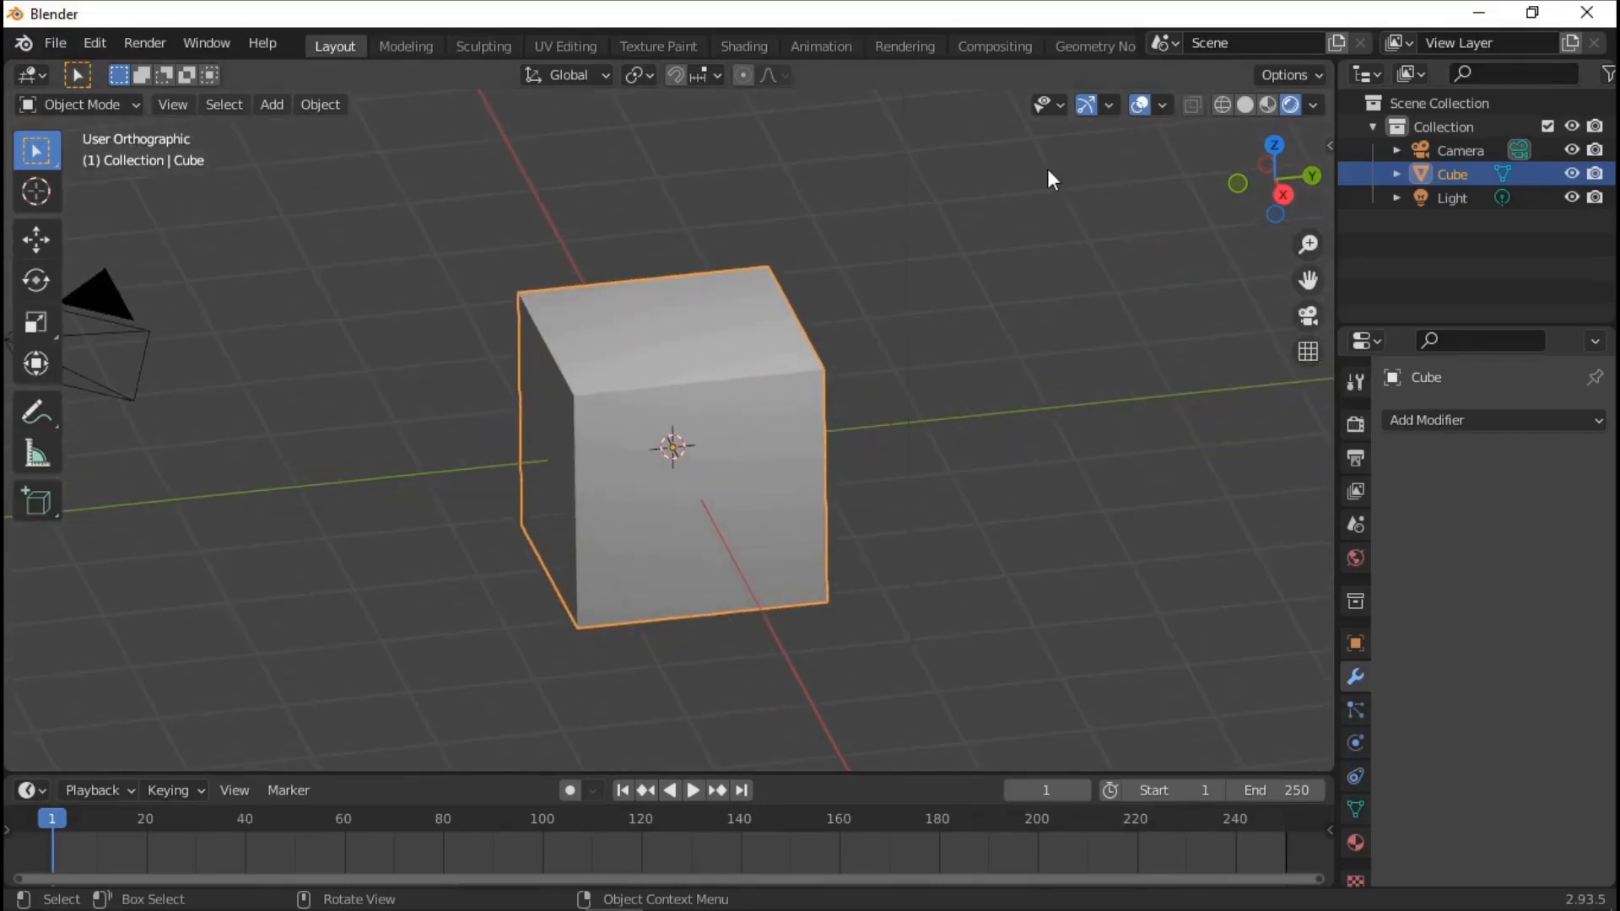
Set the viewport to solid shading and deselect the cube
click(1246, 106)
mouse_move(544, 425)
middle_down()
mouse_move(567, 405)
mouse_move(559, 425)
middle_up()
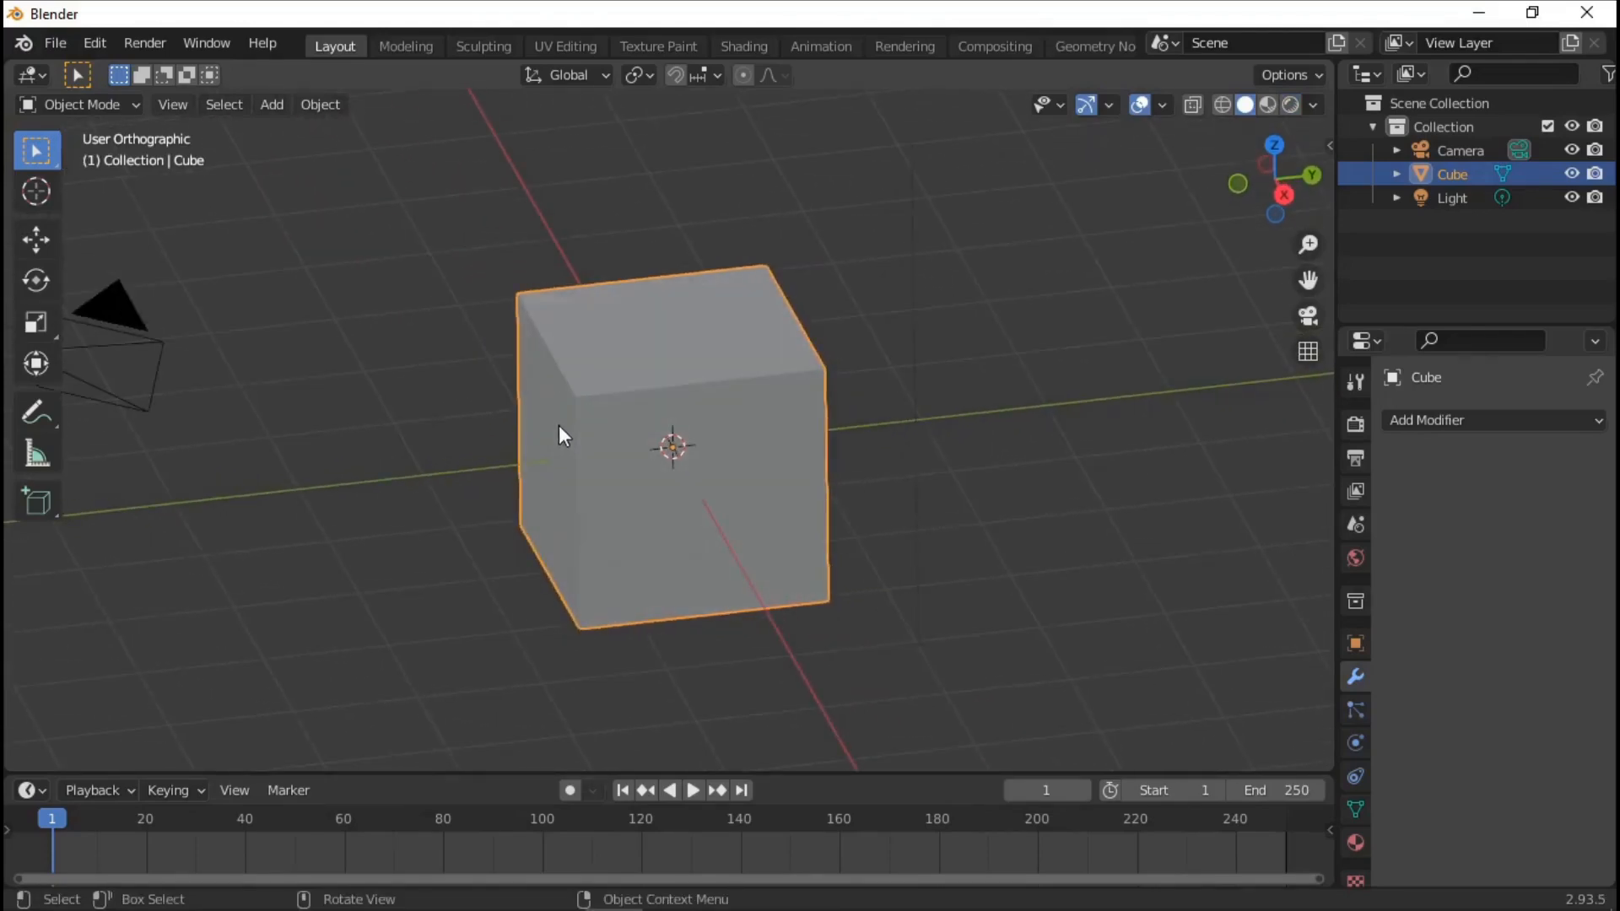
click(648, 254)
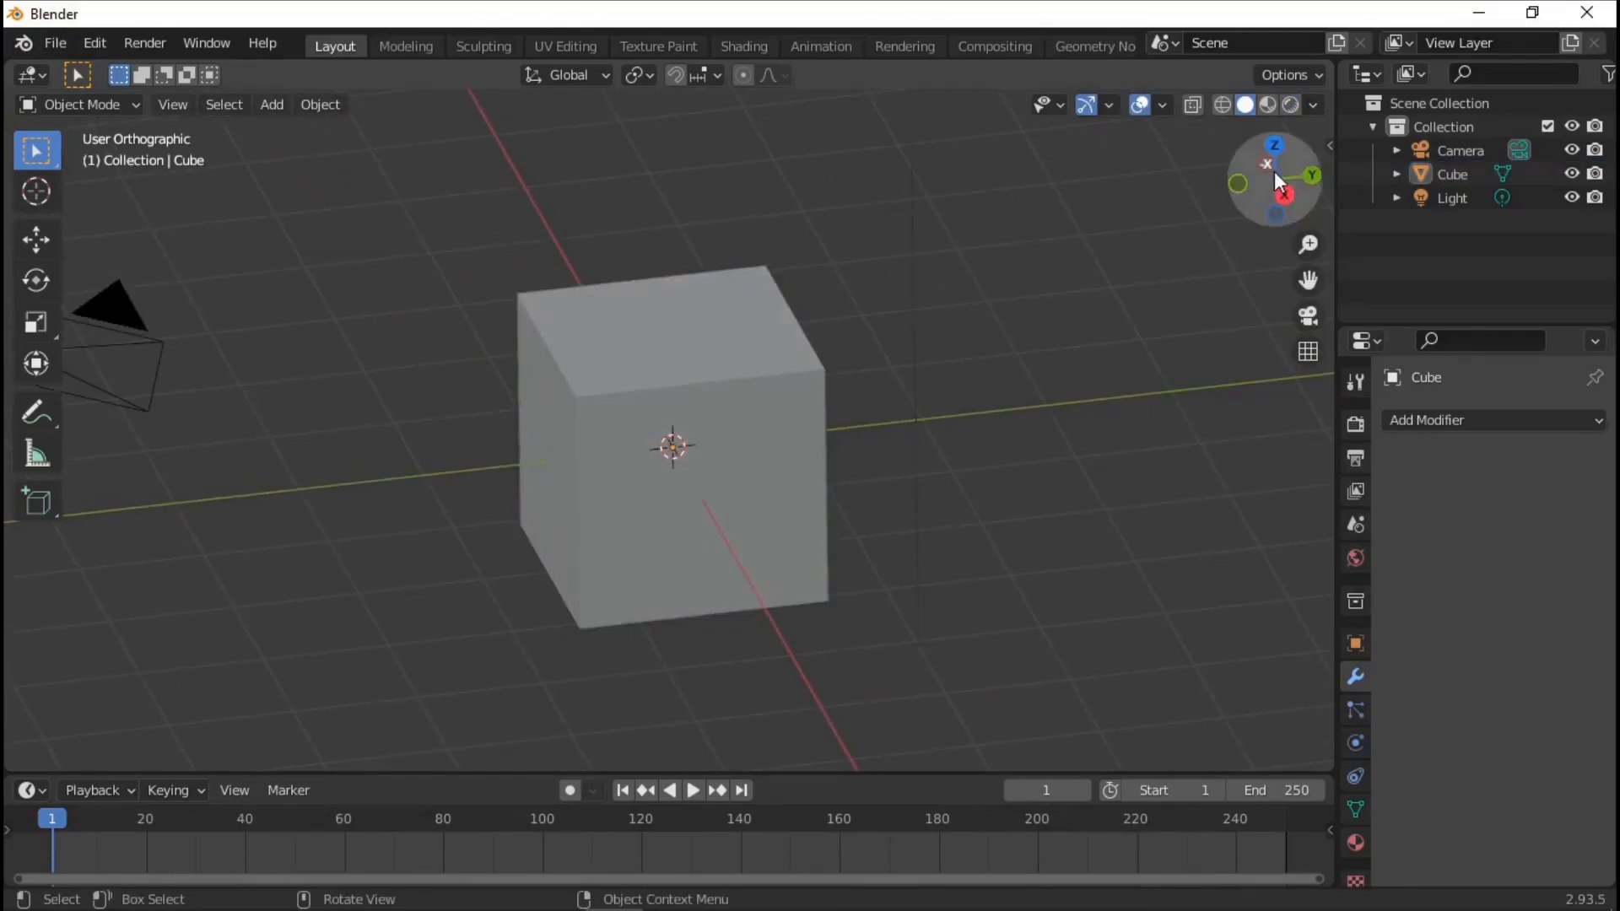
Switch the viewport from orthographic back to perspective projection
middle_drag(863, 322, 1295, 346)
click(1307, 351)
middle_drag(1100, 345, 665, 358)
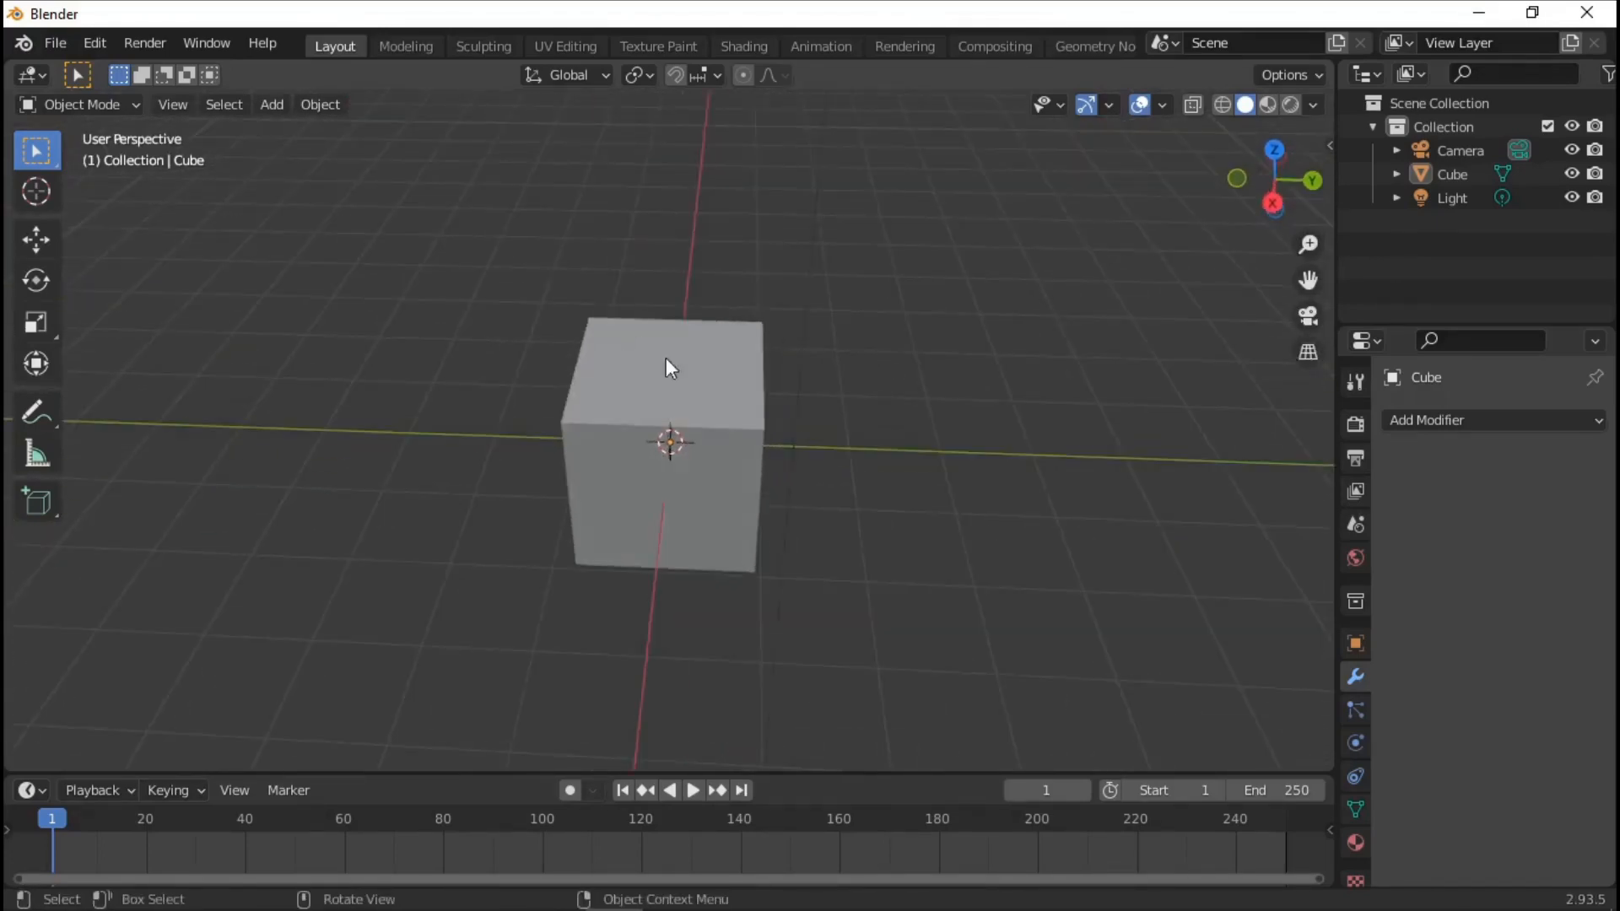
Snap the viewport to axis-aligned views of the cube, including back, top and right, and return to an angled perspective view
click(1307, 180)
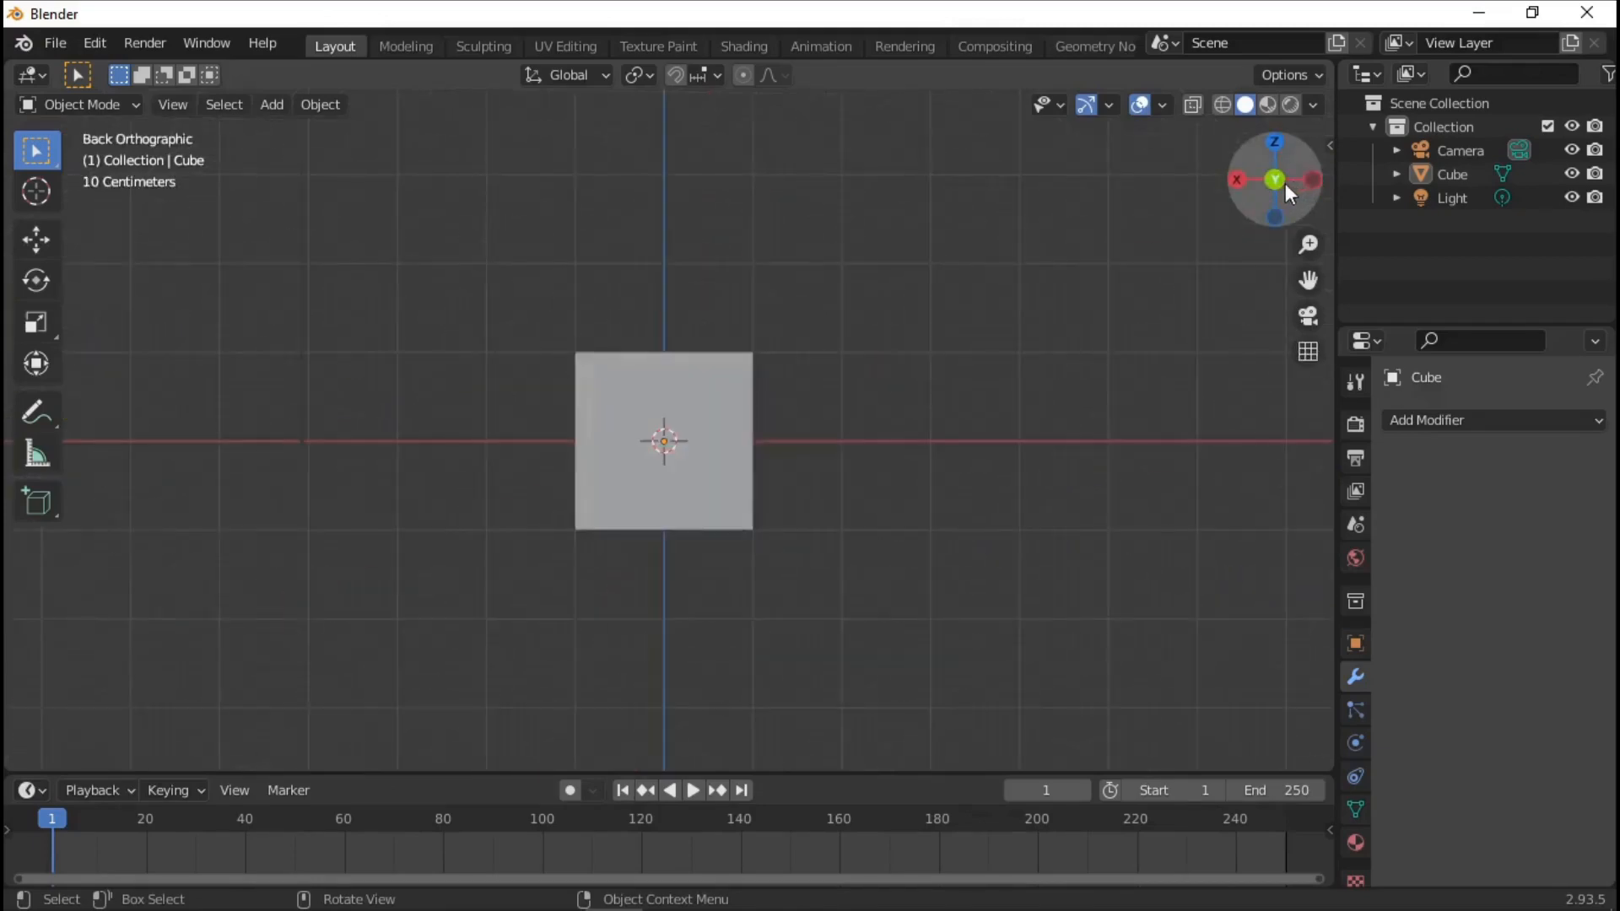
click(1273, 179)
click(1273, 178)
click(1282, 150)
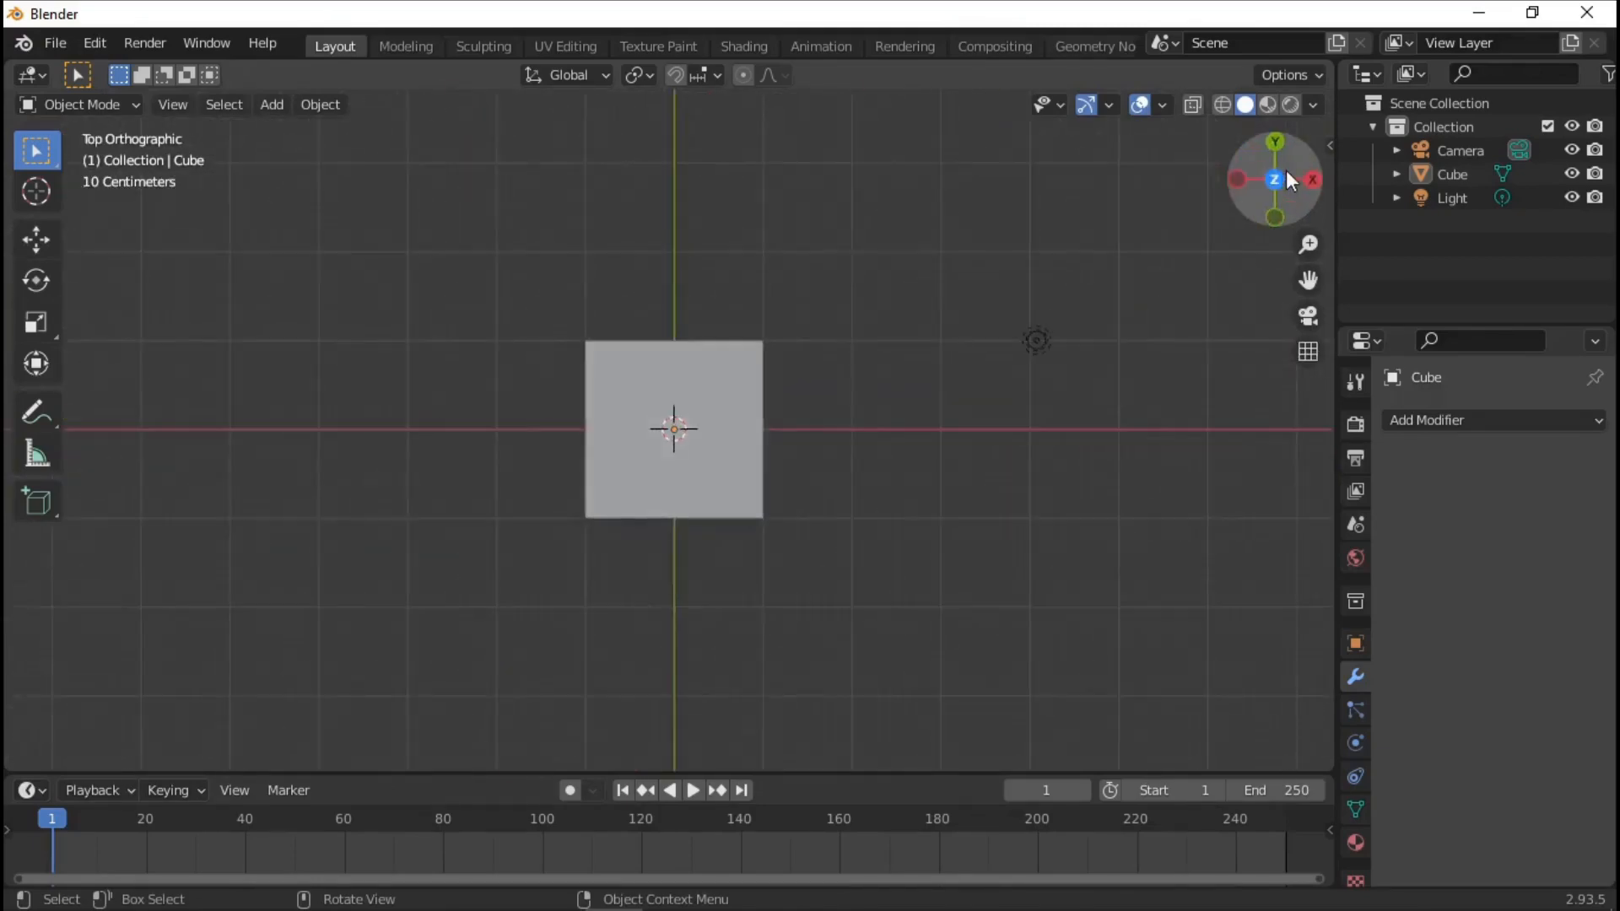
click(1308, 180)
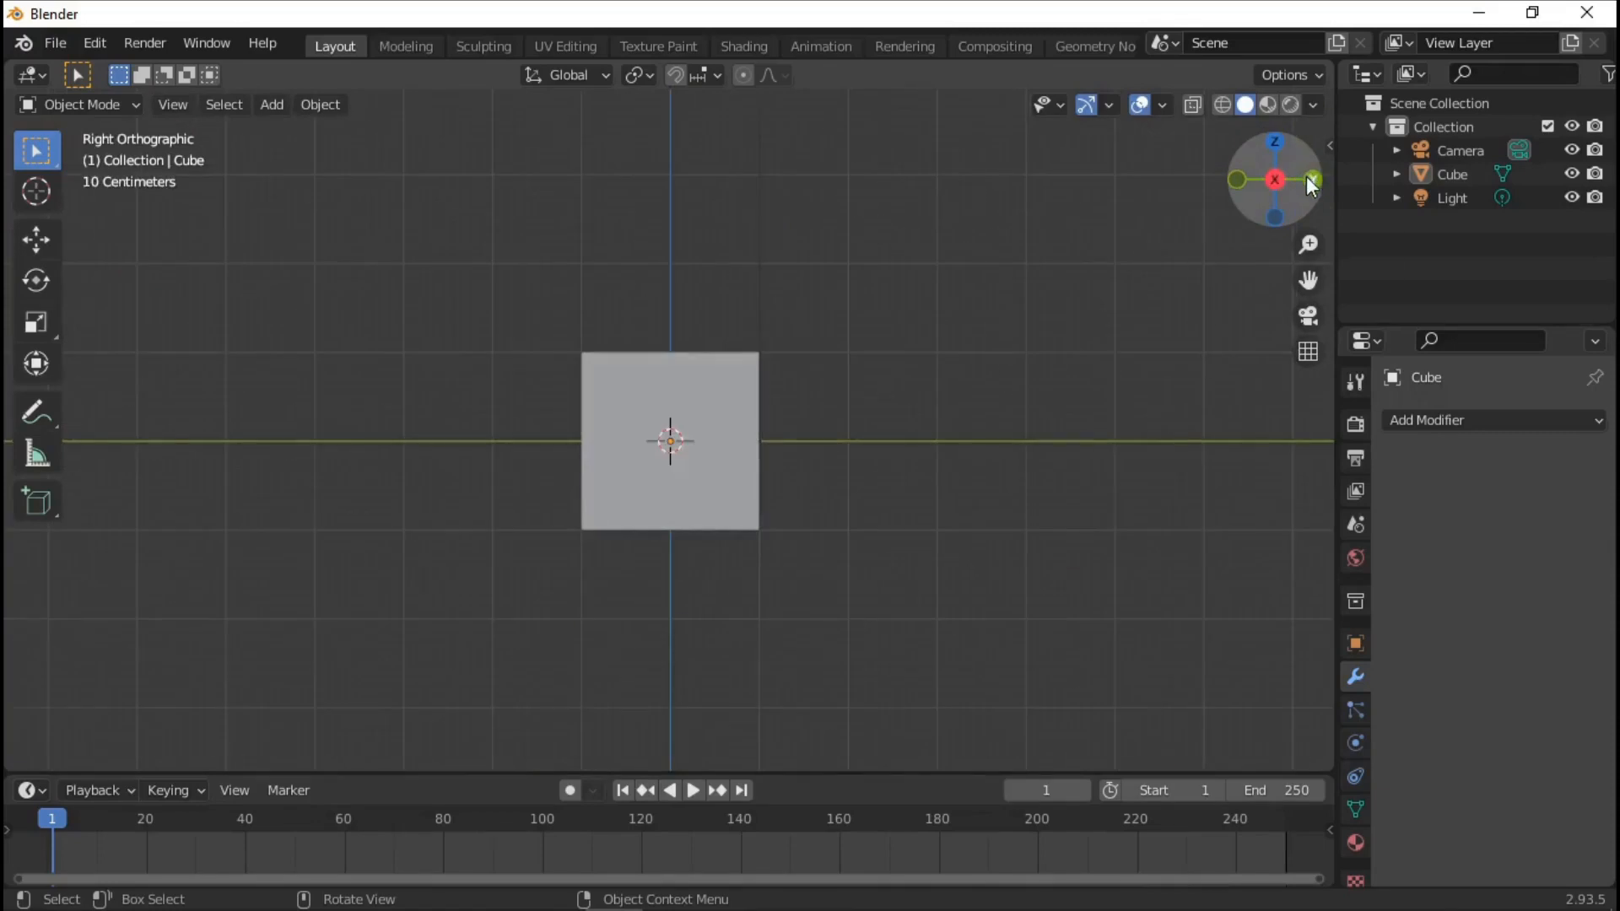
click(1306, 177)
click(1276, 147)
click(1307, 179)
middle_drag(629, 394, 880, 569)
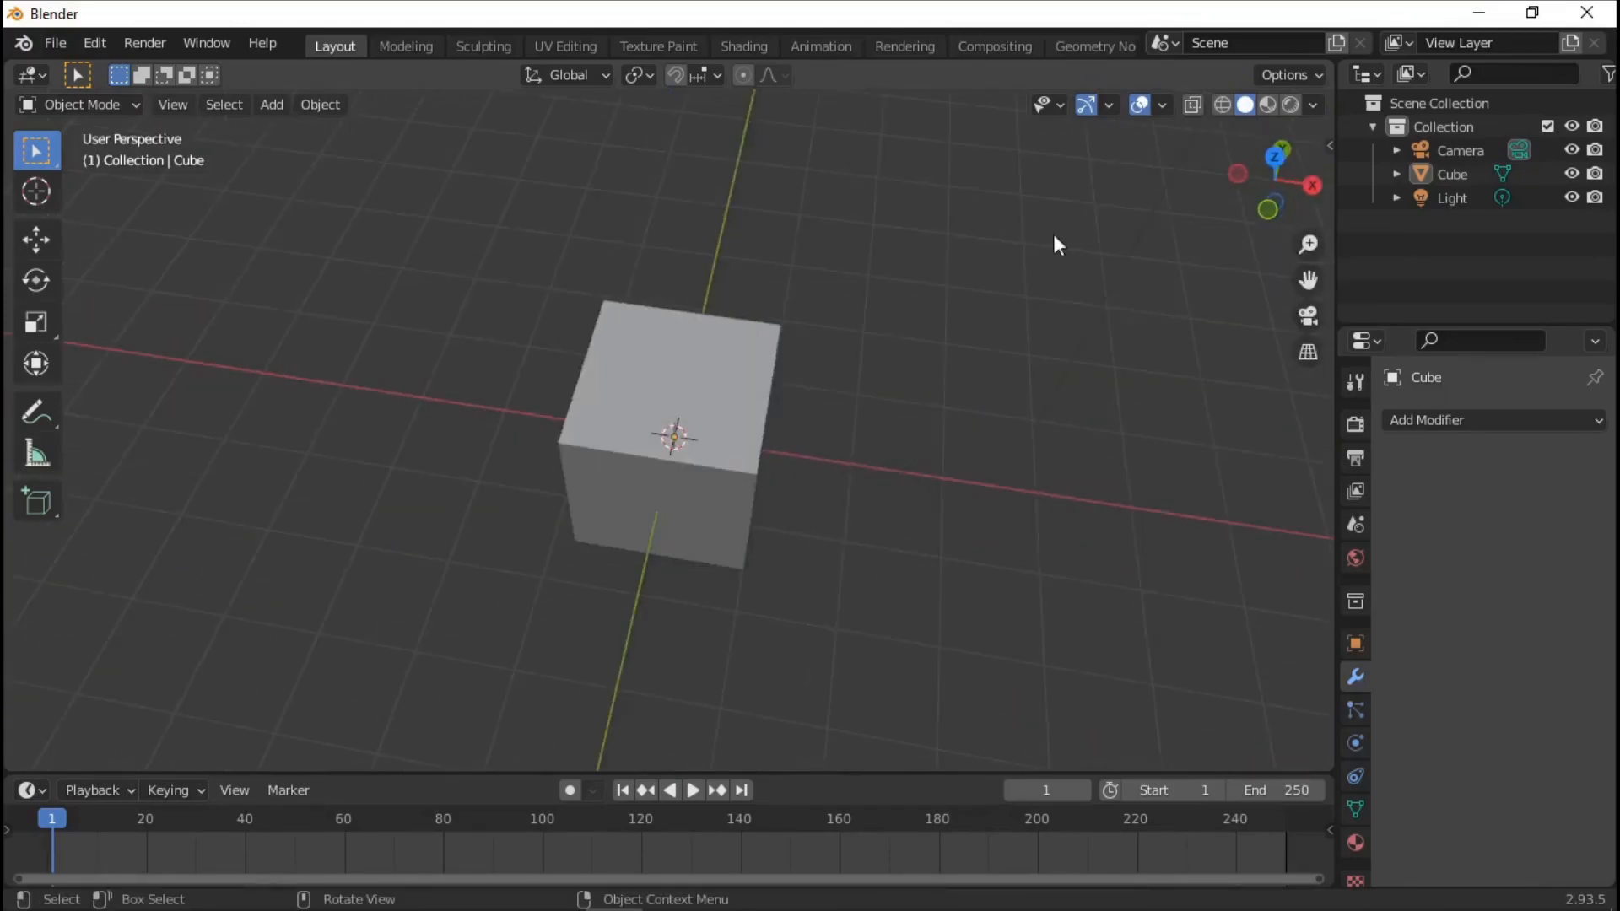